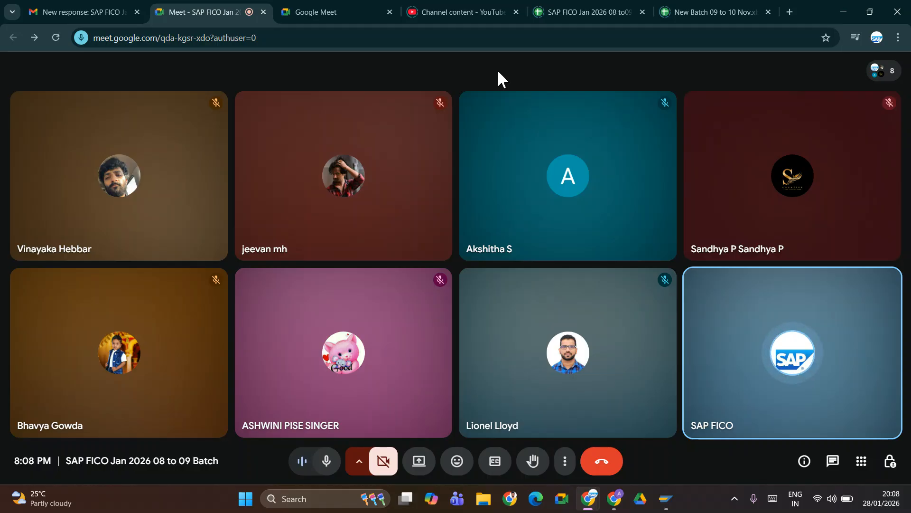
- Share the entire screen, with all audio included, to the Google Meet call
click(421, 467)
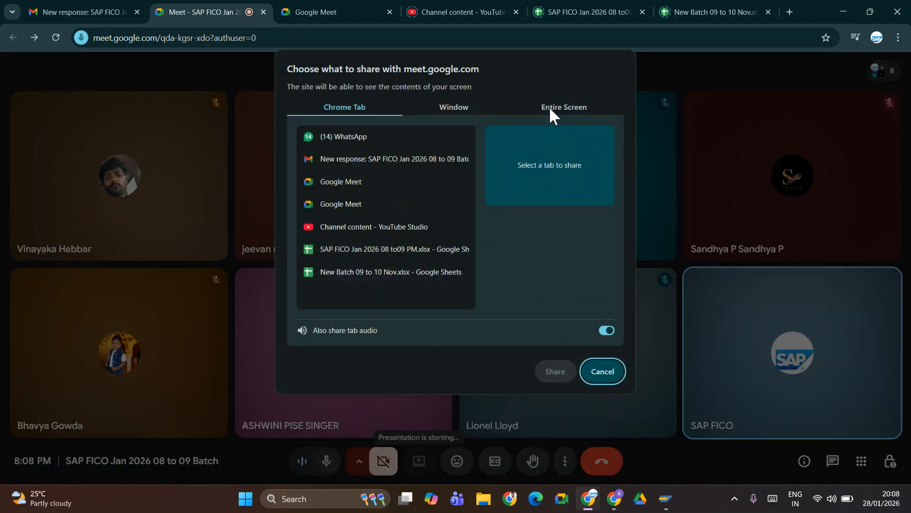
click(551, 108)
click(393, 202)
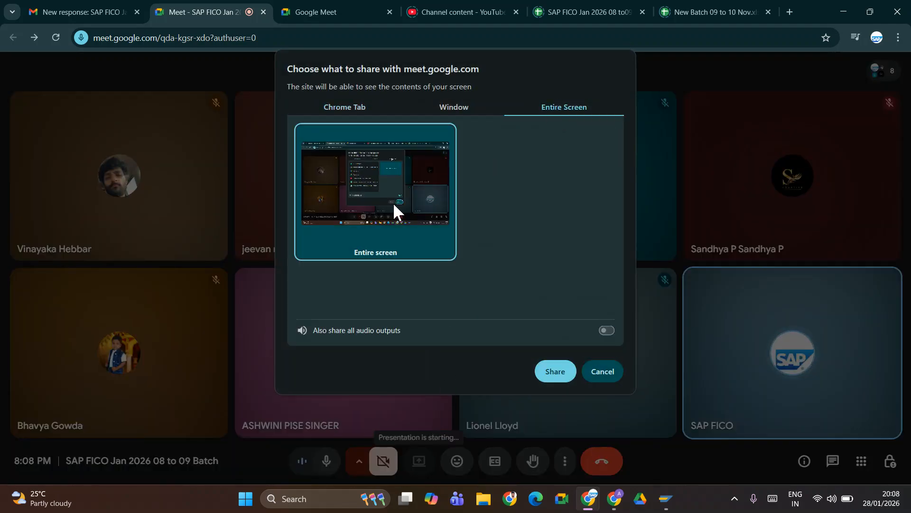
click(606, 331)
click(556, 372)
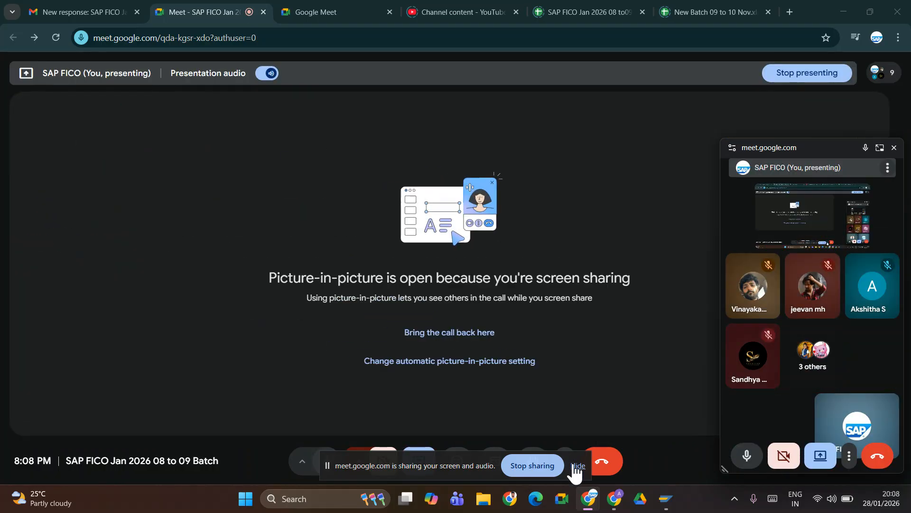
- Dismiss the sharing bar and picture-in-picture window, and bring up SAP Logon
click(576, 466)
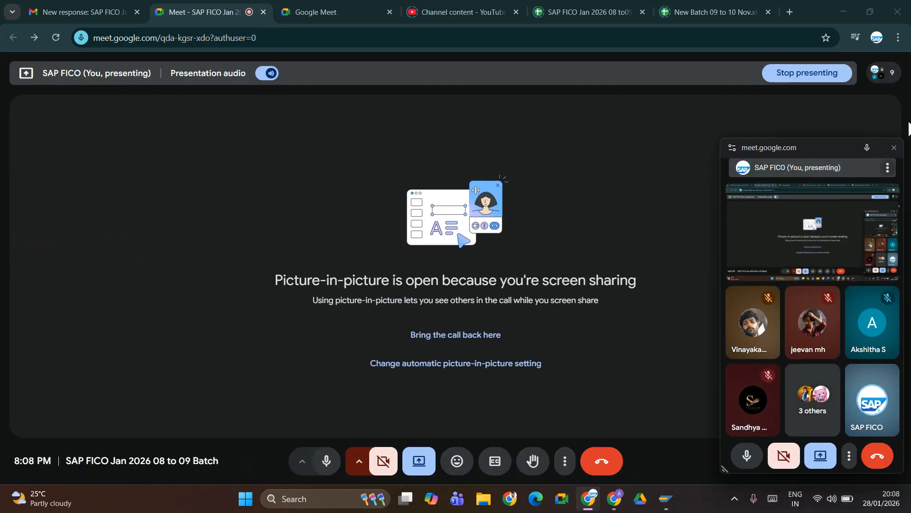
click(895, 148)
click(667, 499)
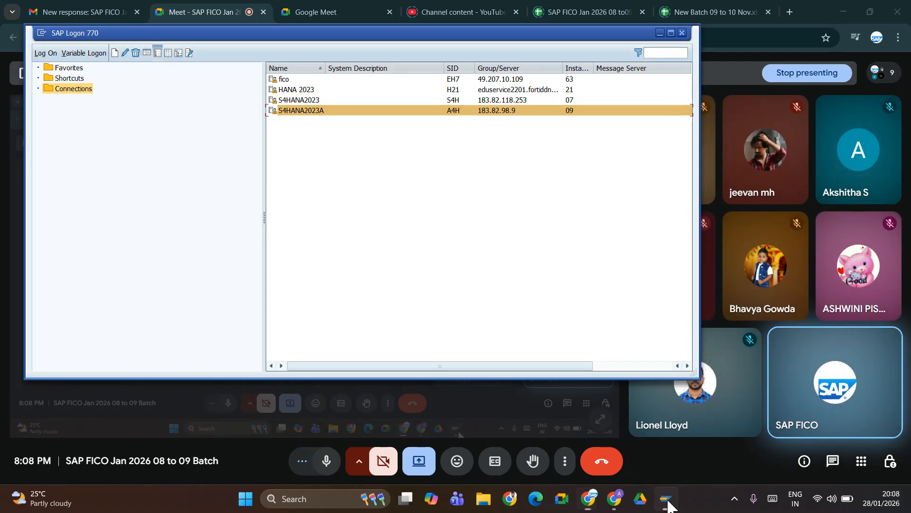
- Log on to S4HANA2023A with the saved user name from history
click(310, 111)
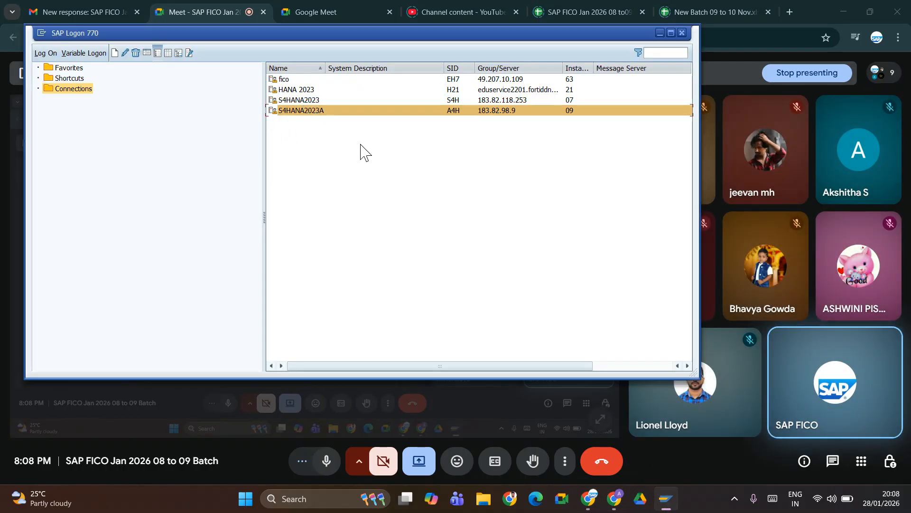
key(Down)
key(Down)
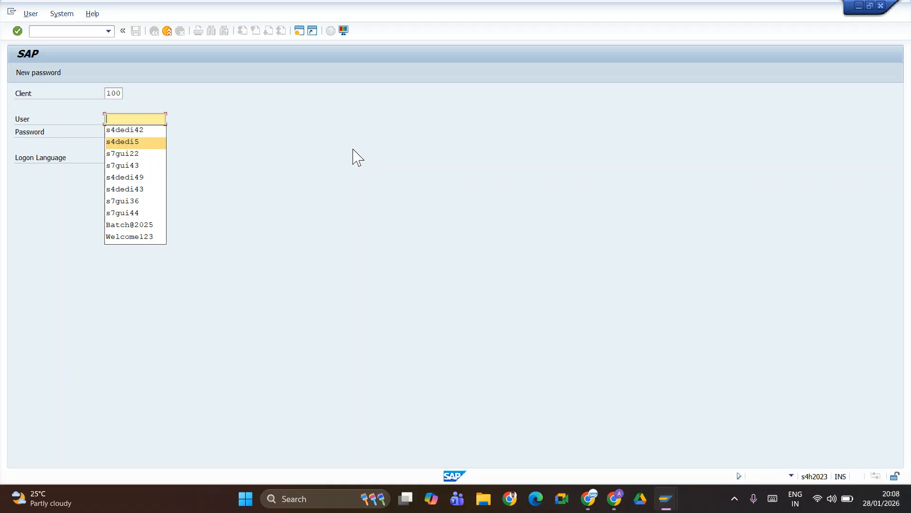
key(Down)
key(Up)
key(Return)
key(Tab)
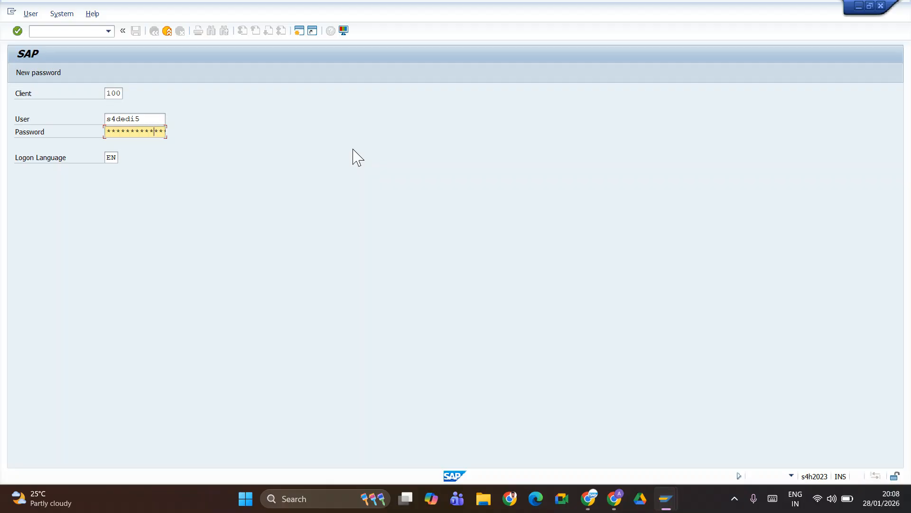
key(Return)
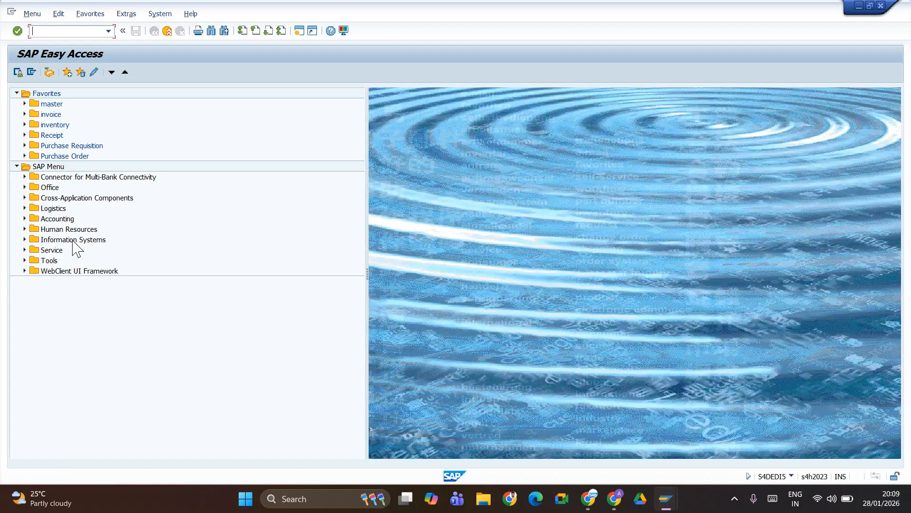
- Run SPRO to open the Implementation Guide, then switch back to the Meet window
text(spro)
key(Return)
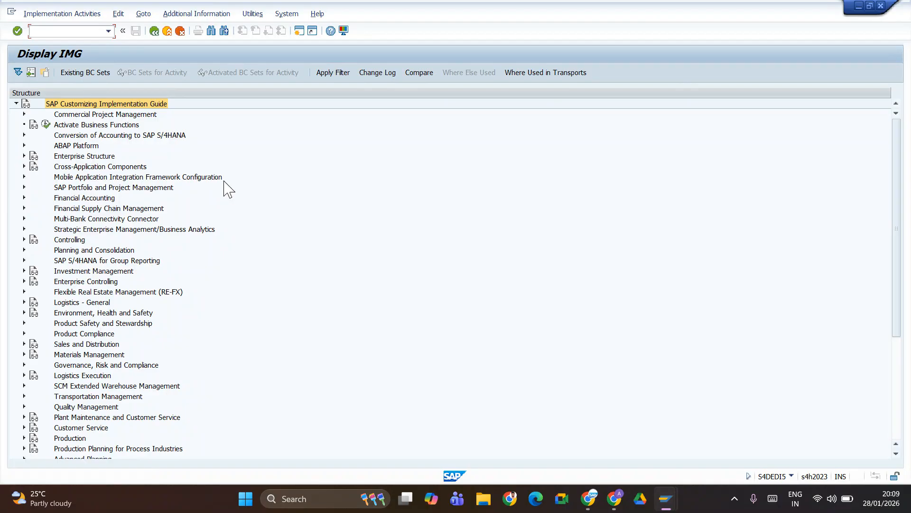
key(alt+Tab)
key(alt+Tab)
key(alt+Tab)
key(alt+Tab)
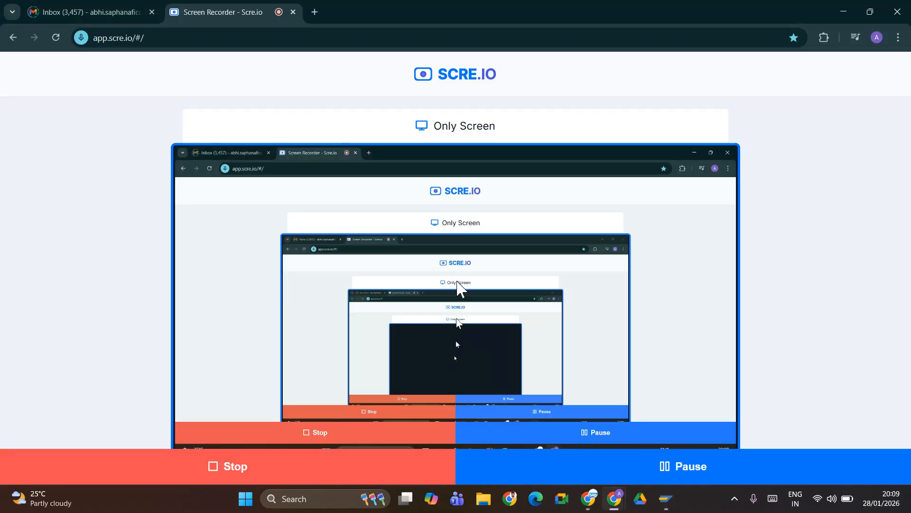
key(alt+Tab)
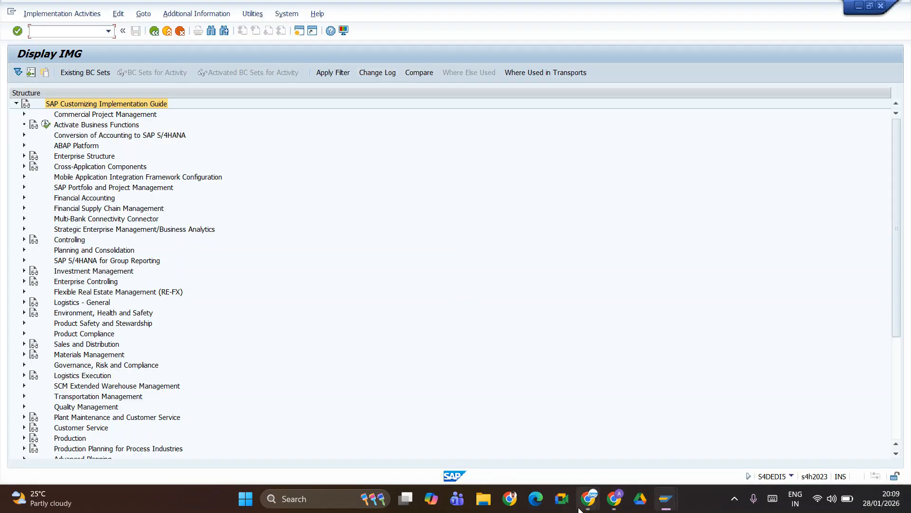
mouse_move(589, 498)
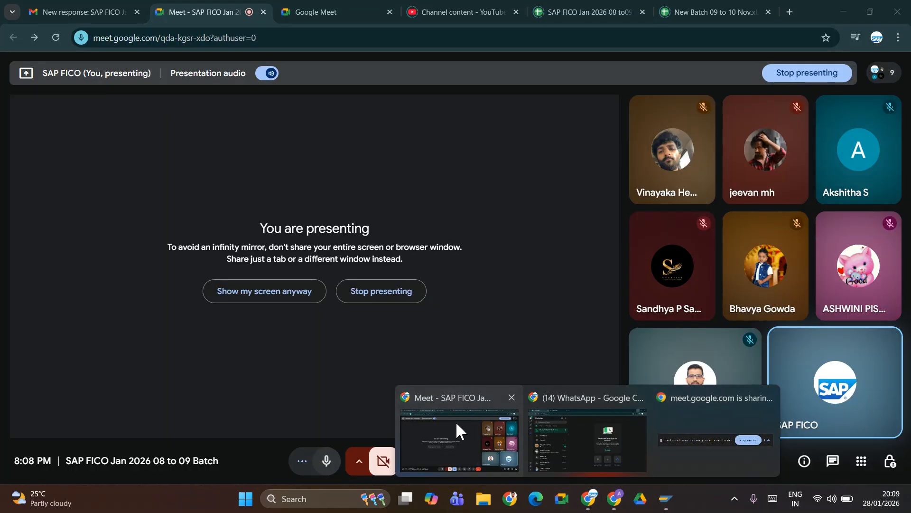
click(456, 421)
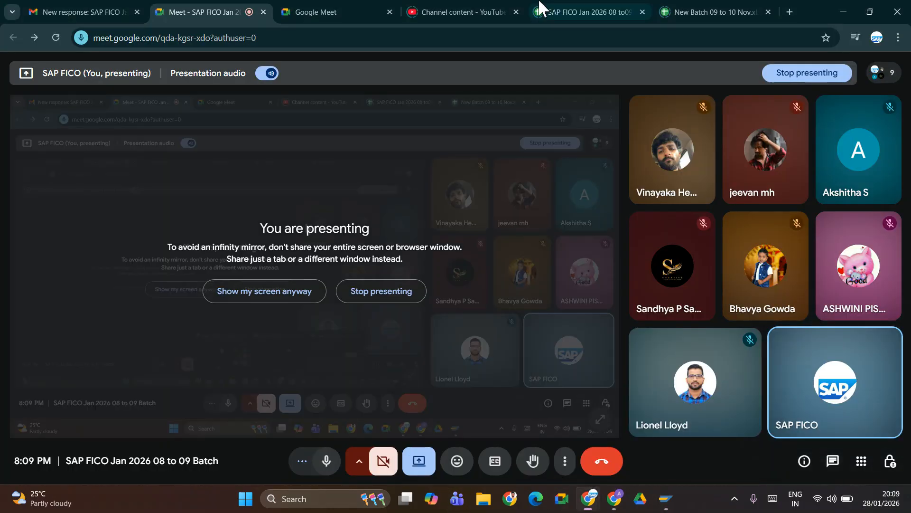
- Go to the SAP FICO Jan 2026 notes sheet, close the Meet mini window, and select A115
click(566, 12)
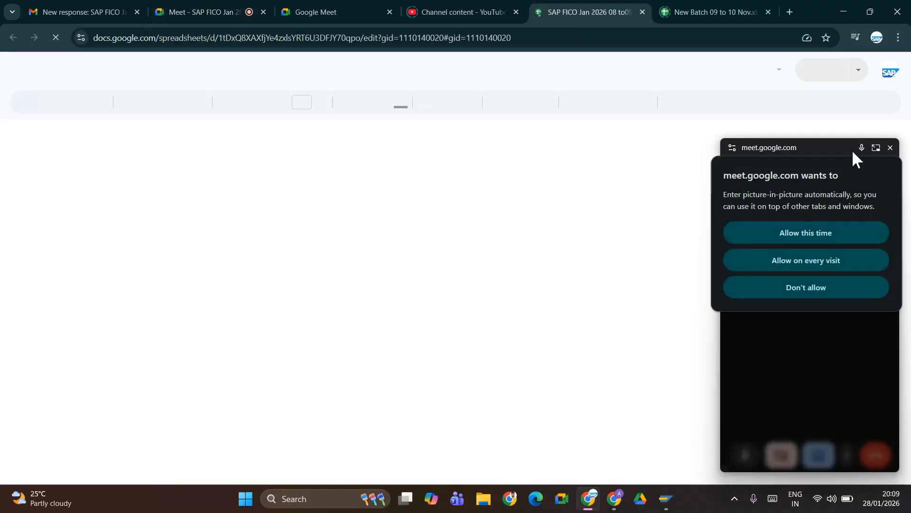
click(816, 235)
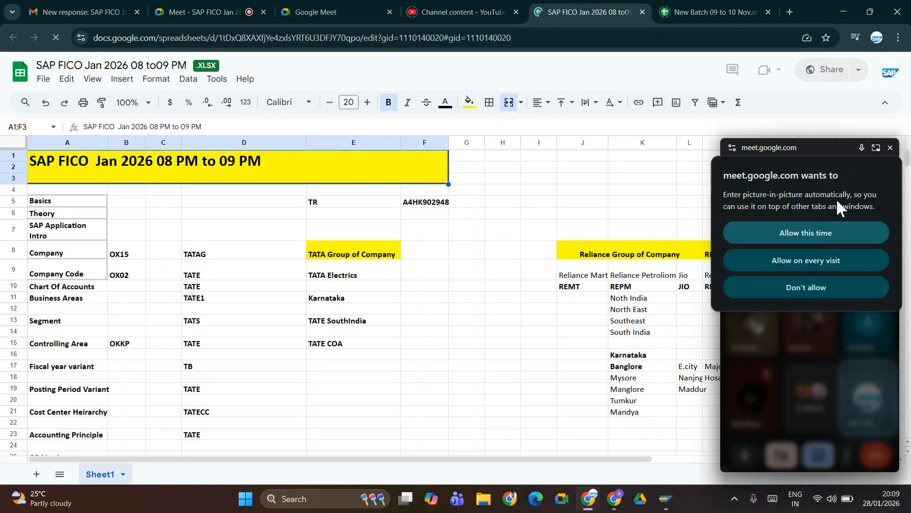
click(891, 148)
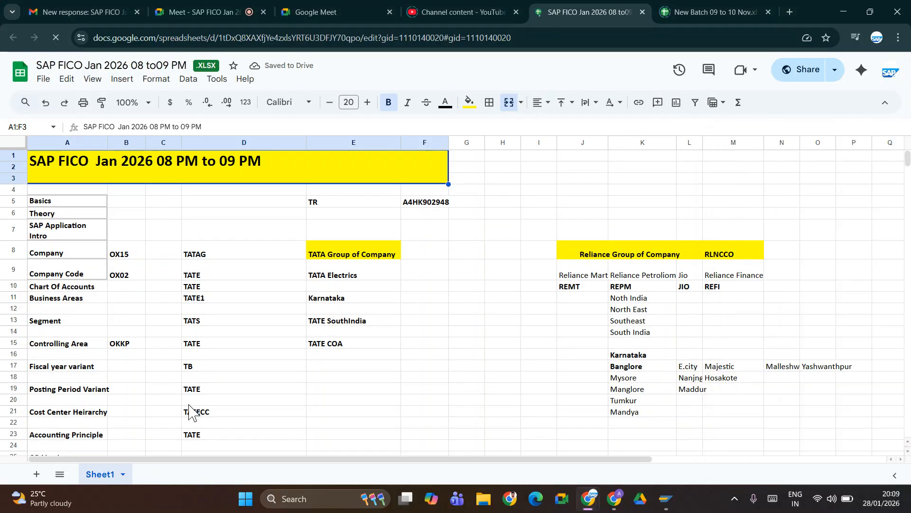
click(140, 389)
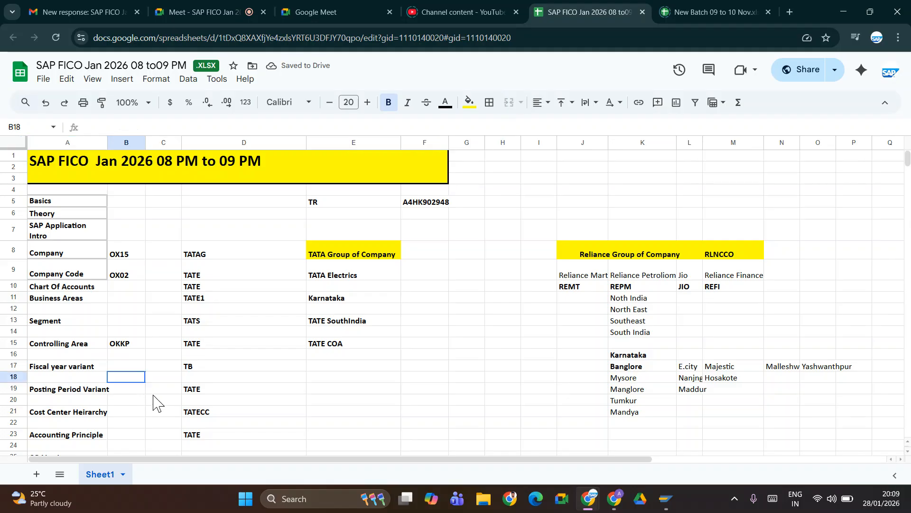
key(Down)
key(Down)
key(Down)
key(Down)
key(Down)
key(Down)
key(Down)
key(Down)
key(Down)
key(Down)
key(Down)
key(Down)
key(Down)
key(Down)
key(Down)
key(Down)
key(Down)
key(Down)
key(Down)
key(Down)
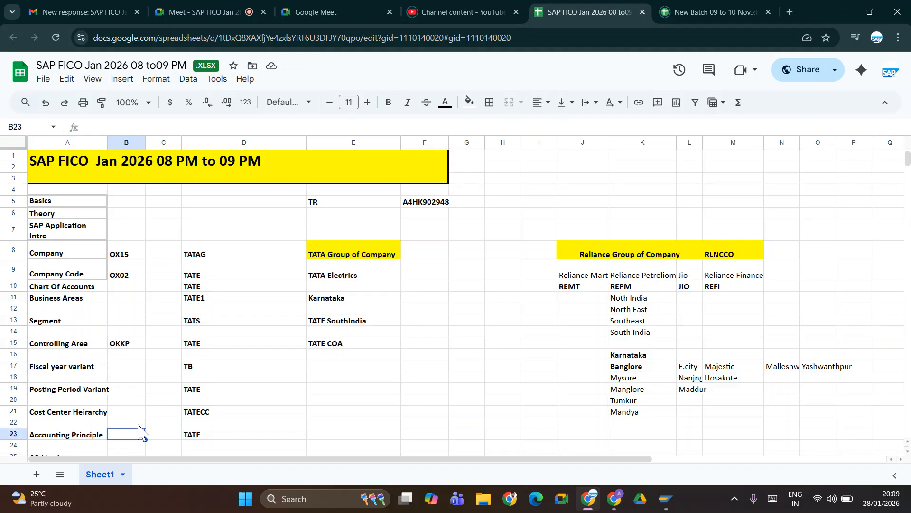
key(Down)
key(Down)
key(Down)
key(Down)
key(Down)
key(Down)
key(Down)
key(Down)
key(Down)
key(Down)
key(Down)
key(Down)
key(Down)
key(Down)
key(Down)
key(Down)
key(Down)
key(Down)
key(Down)
key(Down)
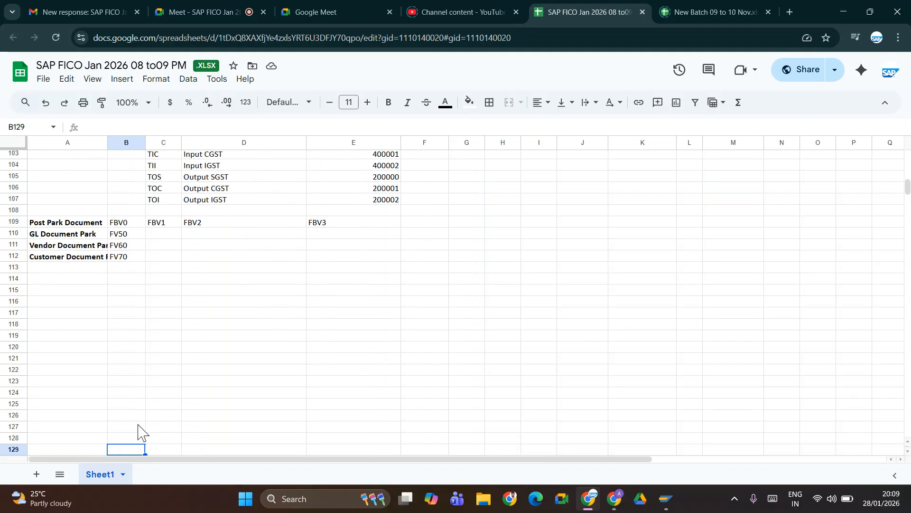
key(Up)
key(Up)
key(Up)
key(Up)
key(Up)
key(Up)
key(Up)
key(Up)
key(Up)
key(Up)
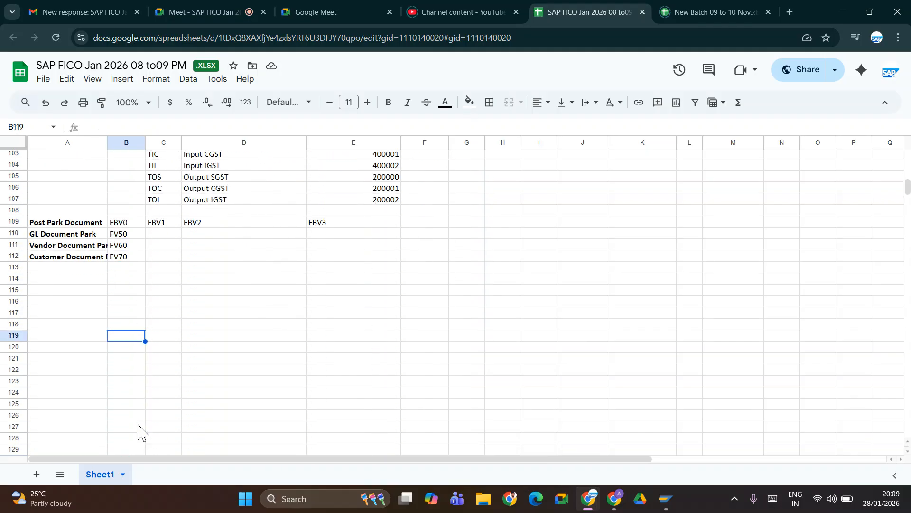
key(Up)
key(Up)
key(Up)
key(Left)
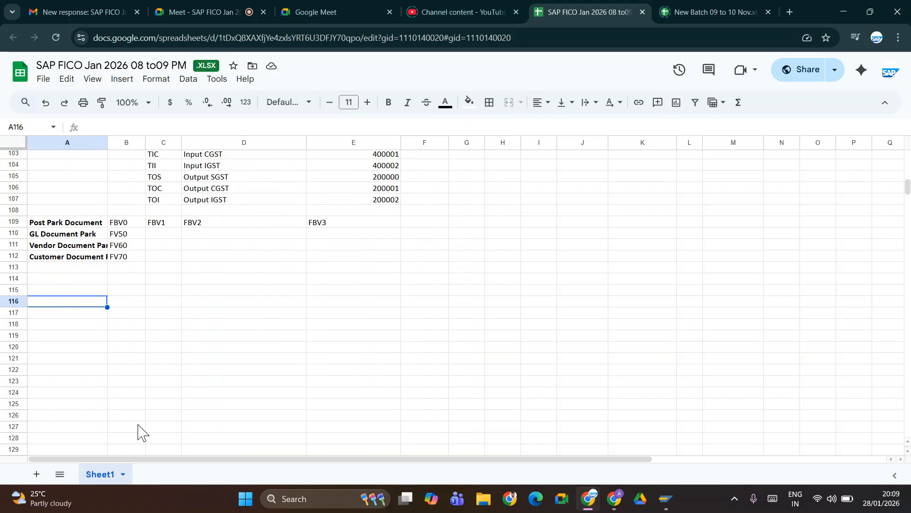
key(Up)
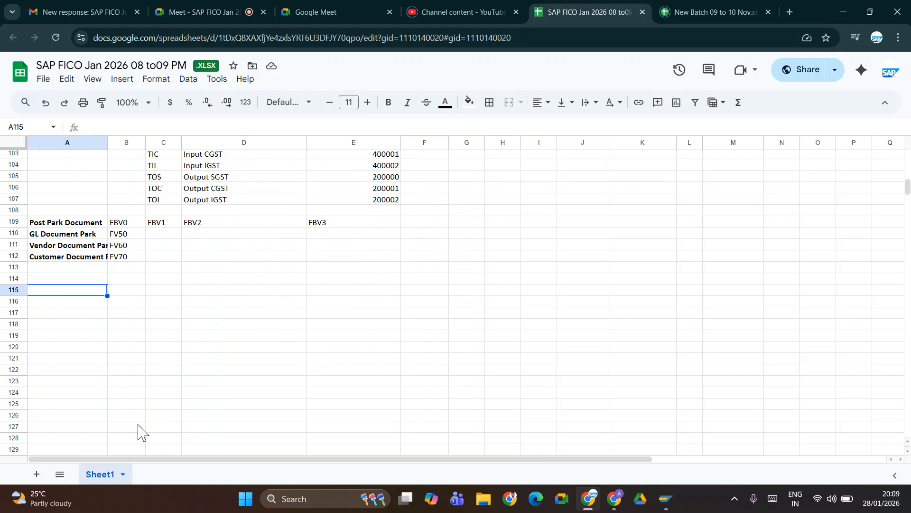
- Enter the bold heading 'BP (Business Partner)' in cell A115
text(Bp)
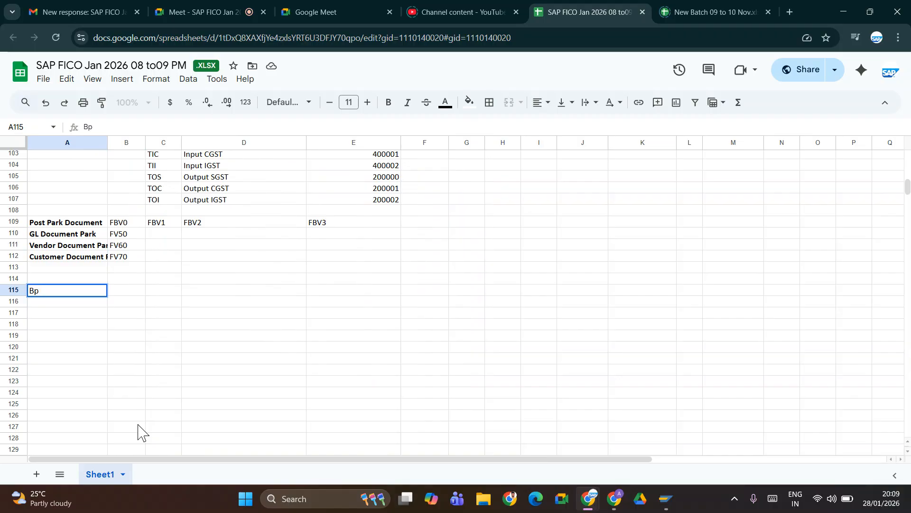
key(BackSpace)
text(P (Business)
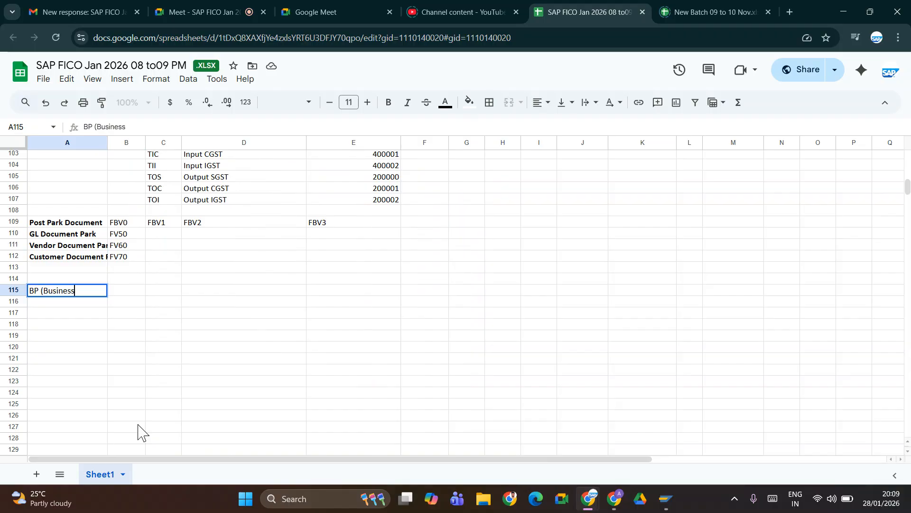
text( Partner))
key(ctrl+Return)
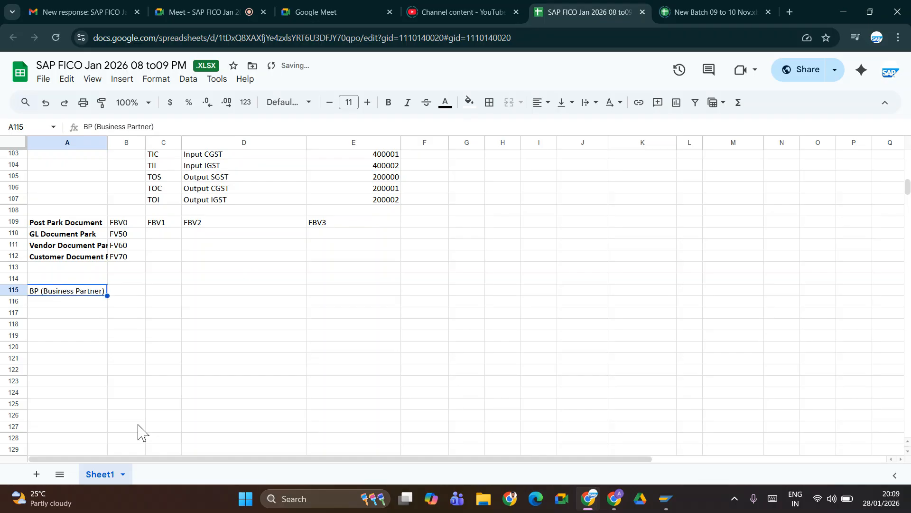
key(ctrl+b)
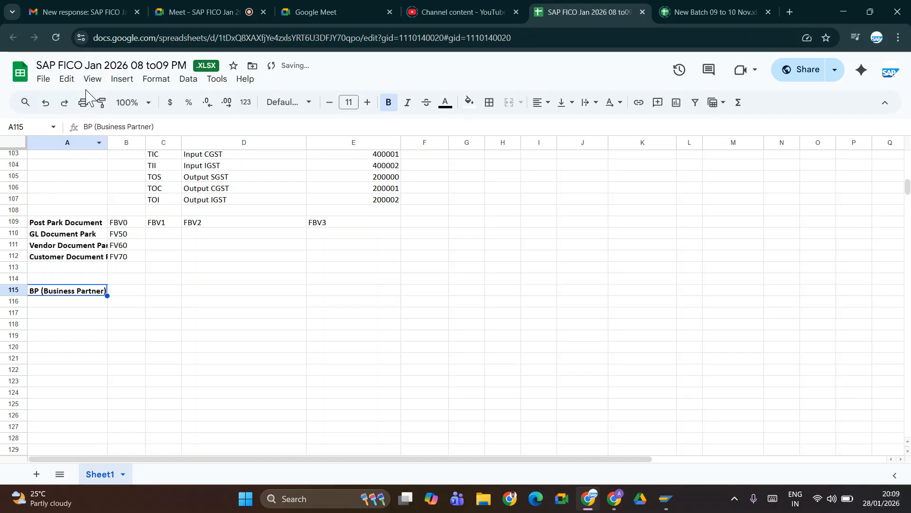
- Widen column A and enter the bold label '1. Vendor Account Group' in A116
double_click(108, 139)
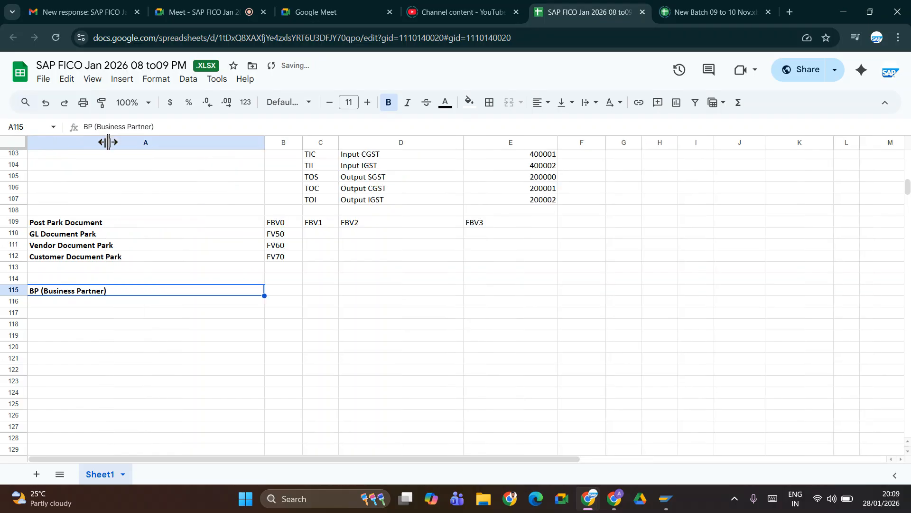
click(73, 305)
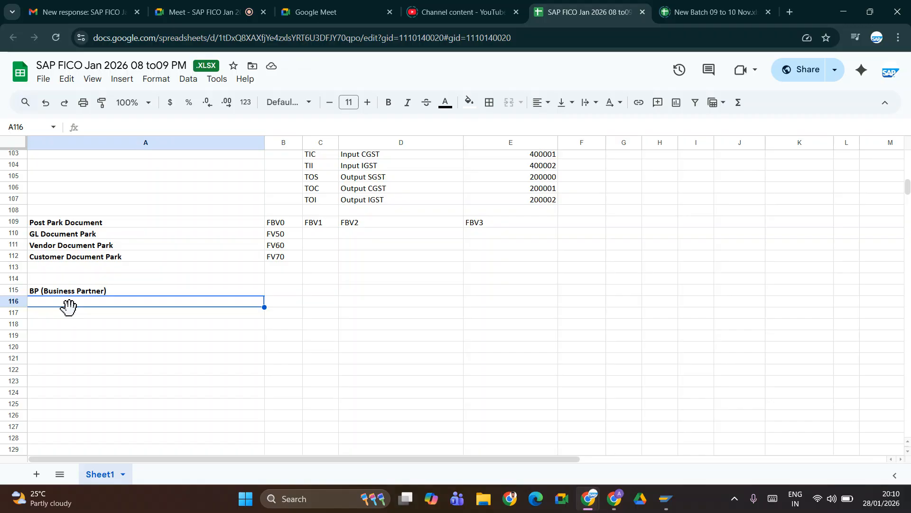
text(.1)
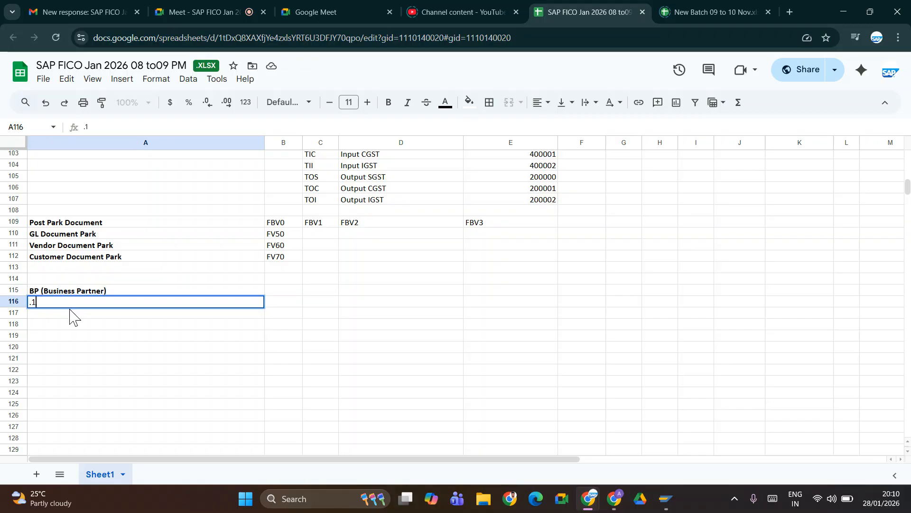
key(BackSpace)
key(BackSpace)
text(1)
key(Tab)
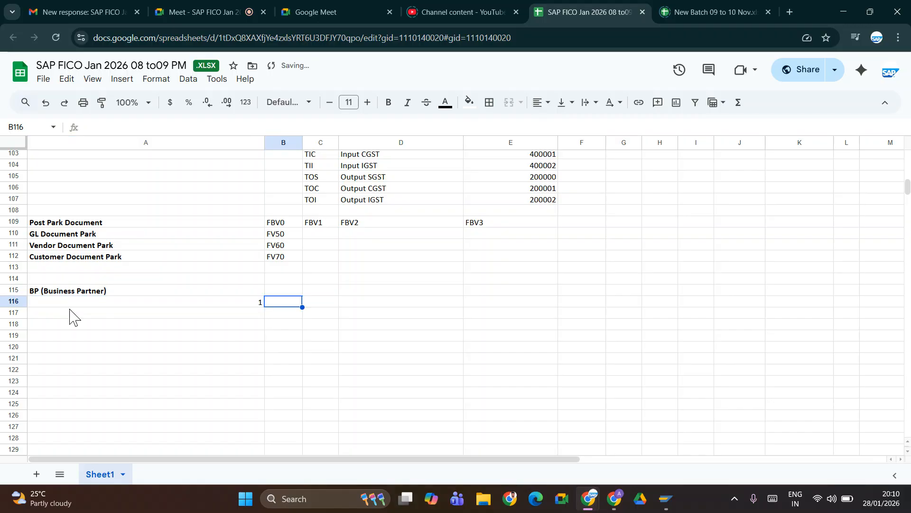
key(Left)
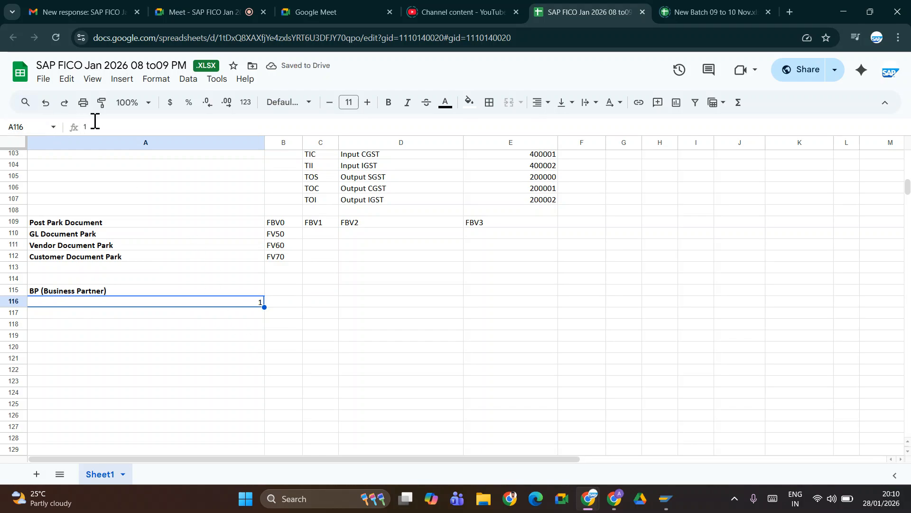
click(95, 121)
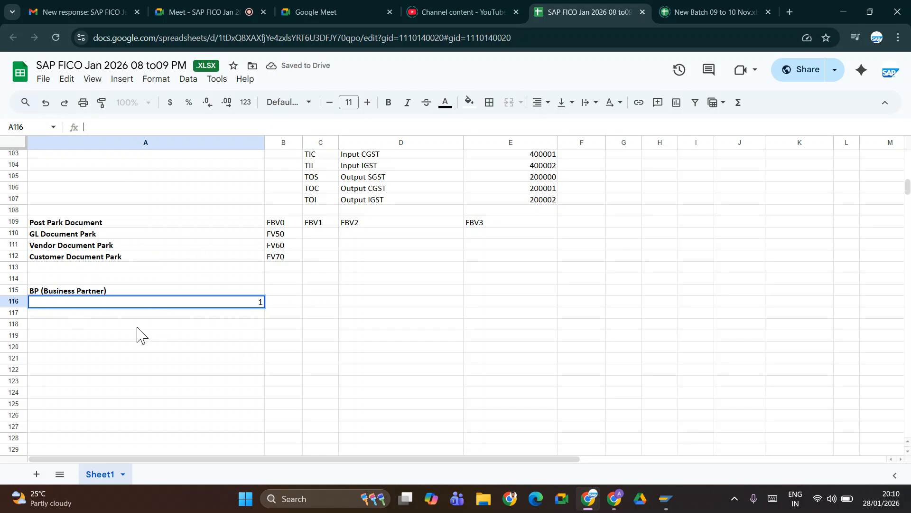
text(1. Vendor Accp)
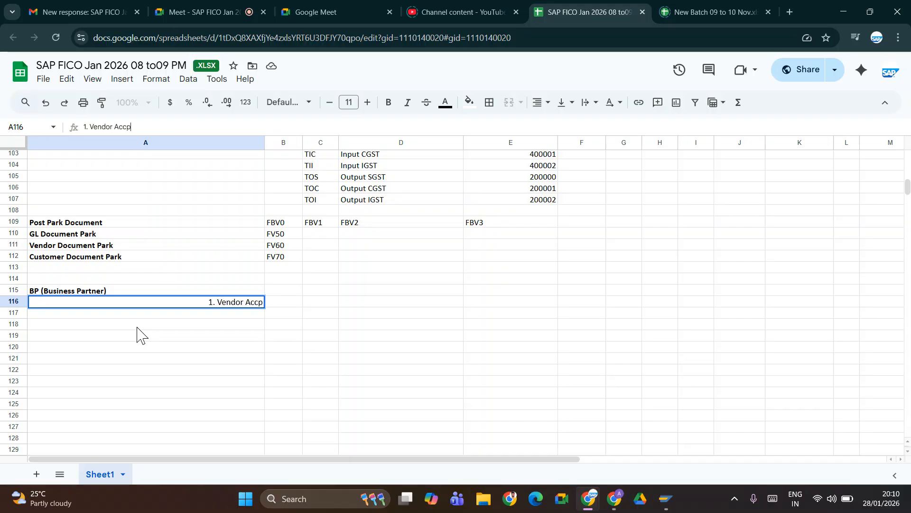
key(BackSpace)
text(ount Group)
key(Tab)
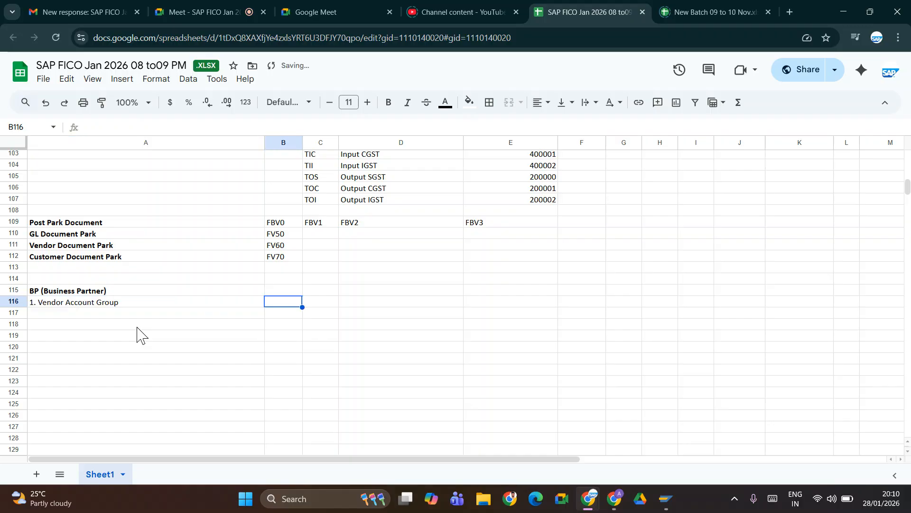
key(Left)
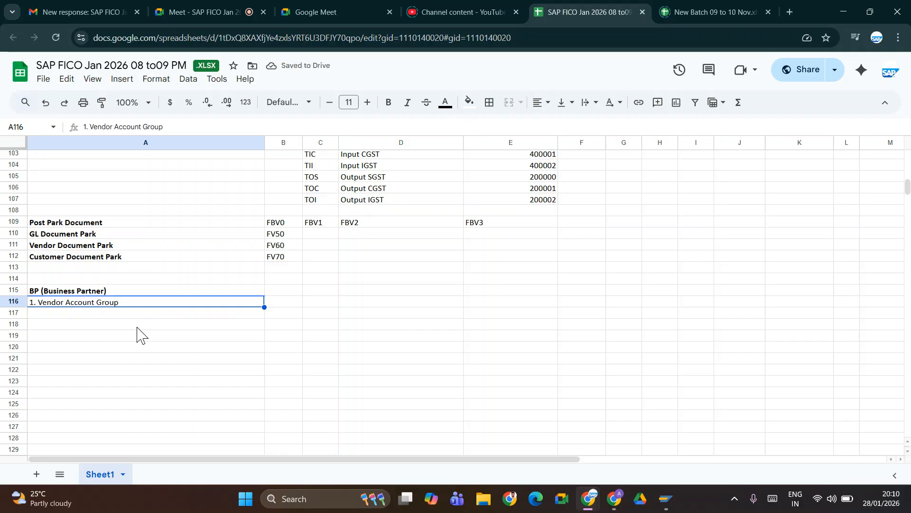
key(ctrl+b)
- Enter the bold code OBD3 in B116, then switch back to SAP GUI
key(Right)
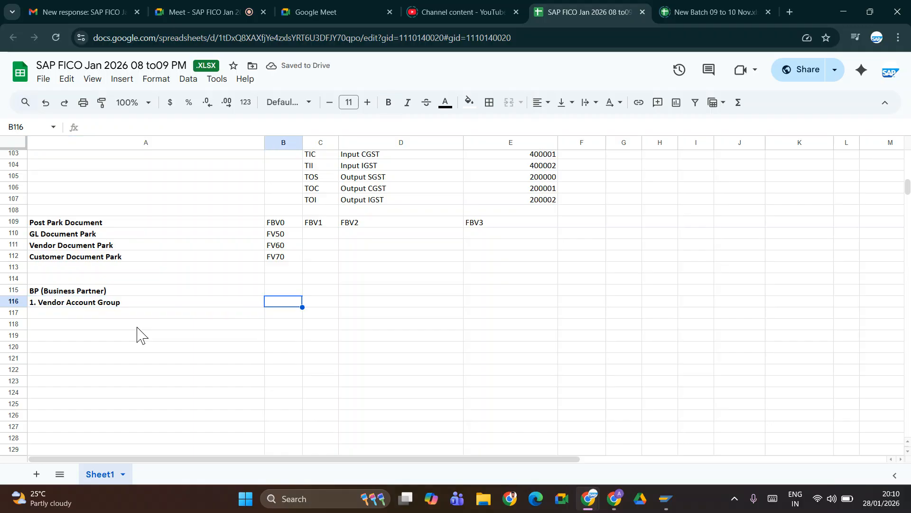
text(obd3)
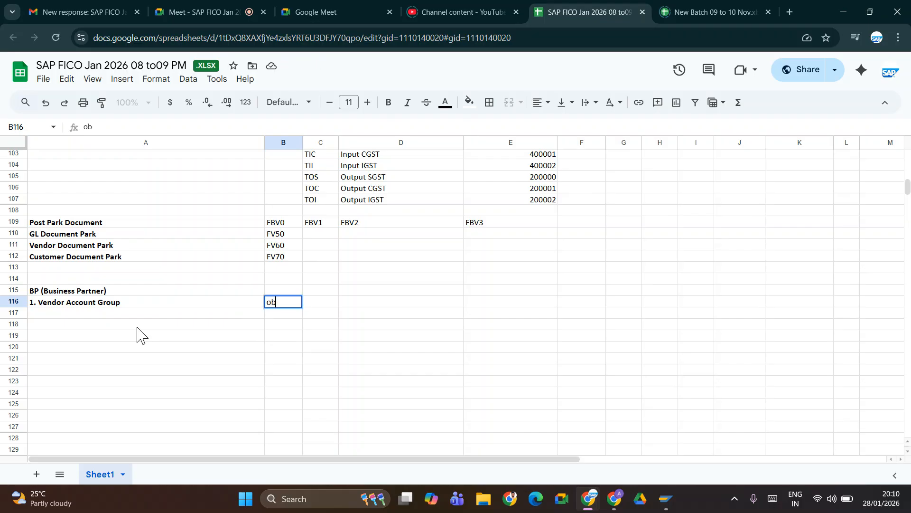
key(BackSpace)
key(BackSpace)
key(BackSpace)
key(BackSpace)
text(OBD3)
key(Tab)
key(Left)
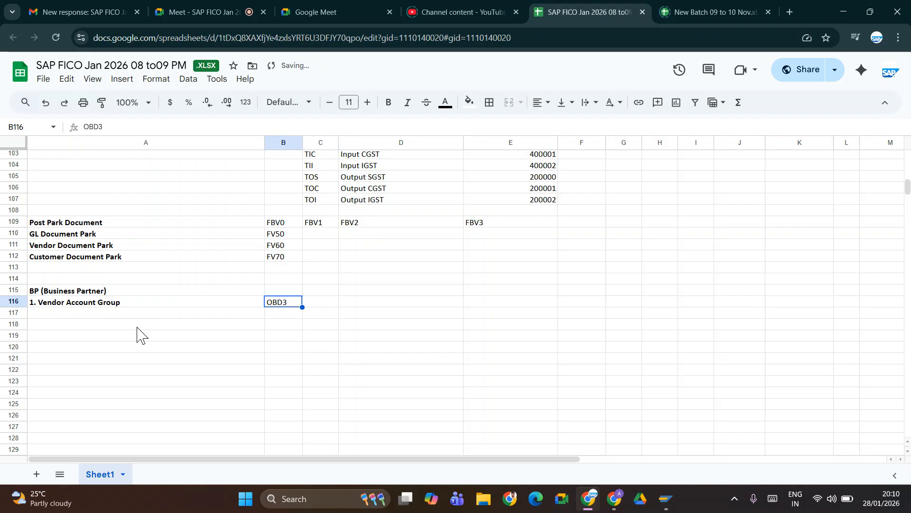
key(ctrl+b)
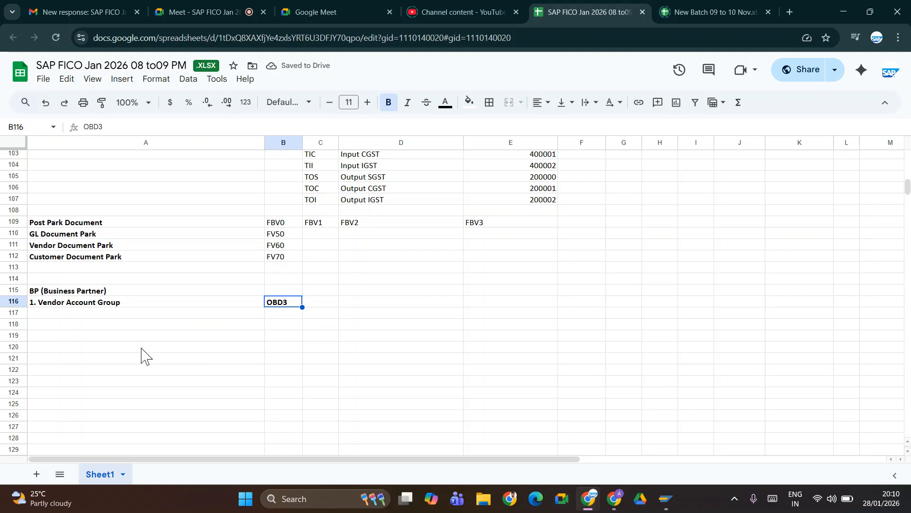
click(108, 325)
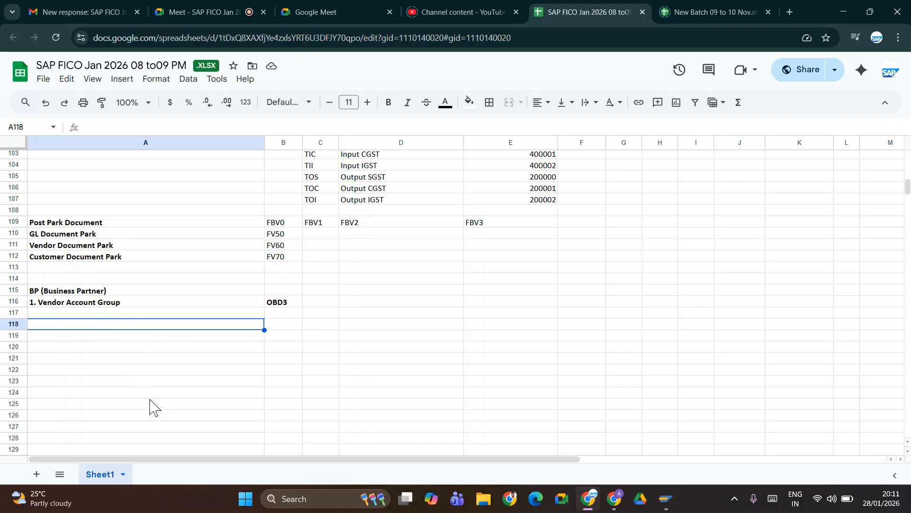
key(alt+Tab)
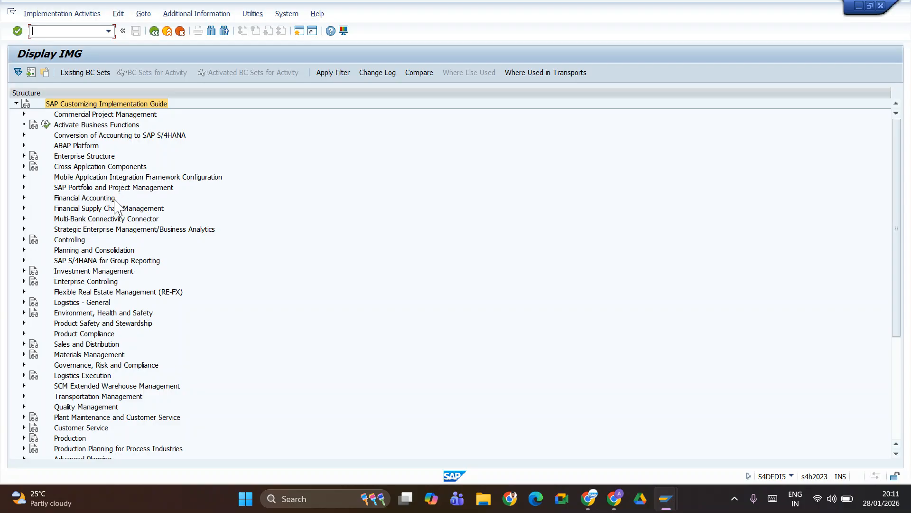
- Expand Financial Accounting > AR/AP > Supplier Accounts > Master Data > Preparations and run Define Account Groups with Screen Layout (Vendors)
click(24, 198)
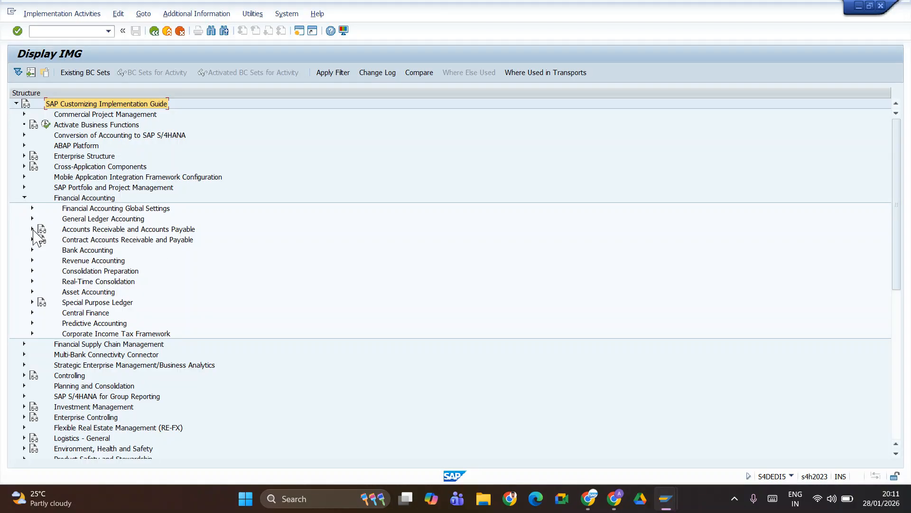
click(32, 228)
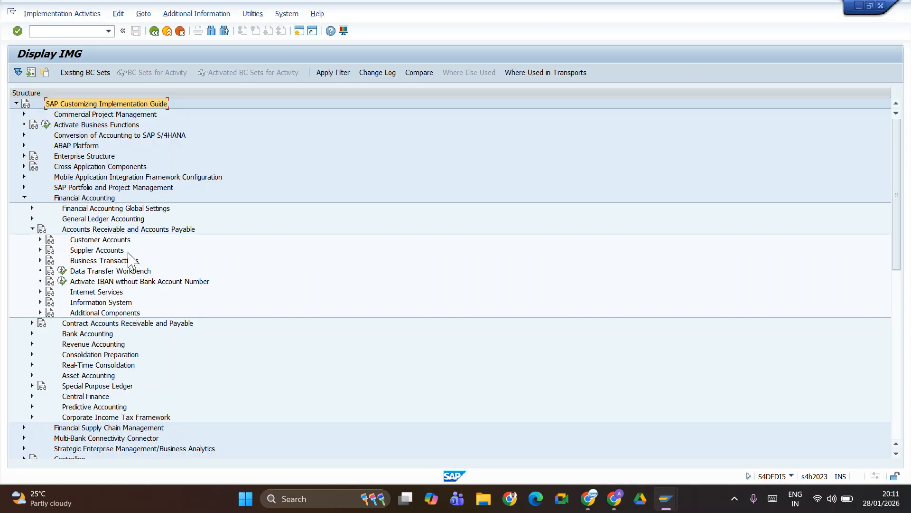
click(40, 251)
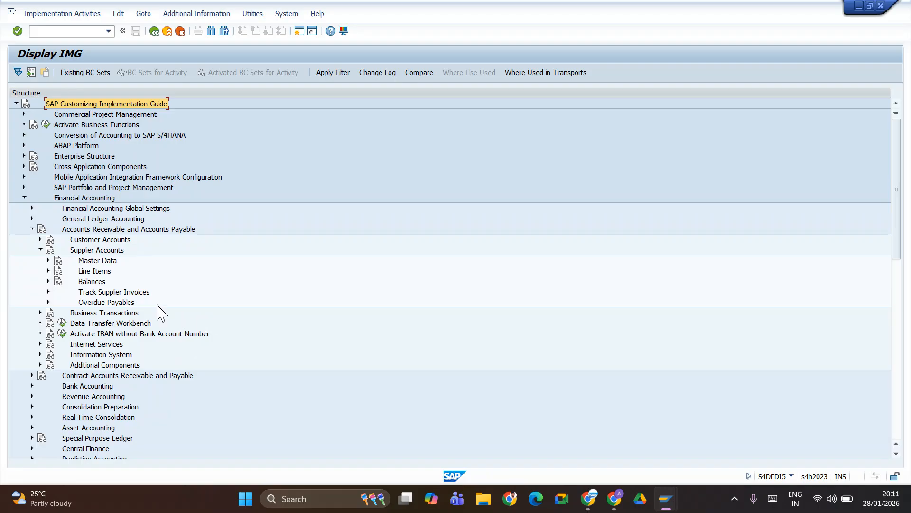
click(48, 260)
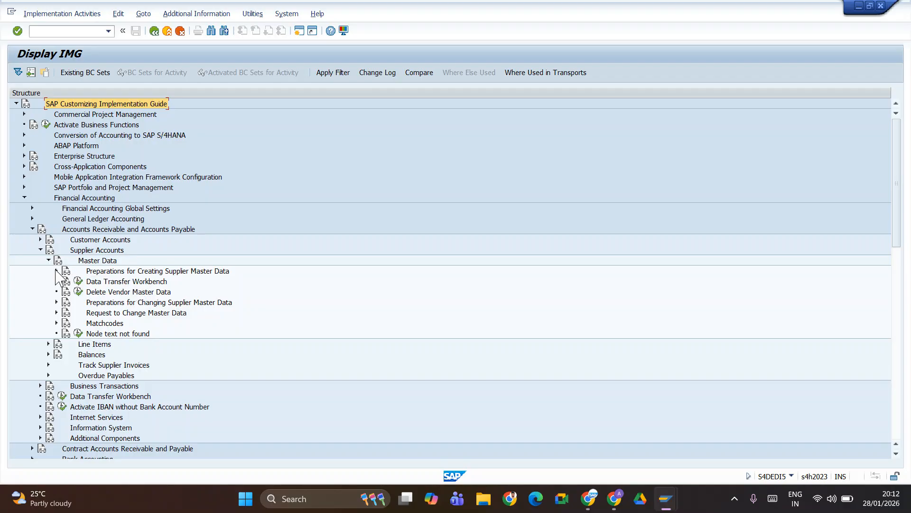
click(57, 271)
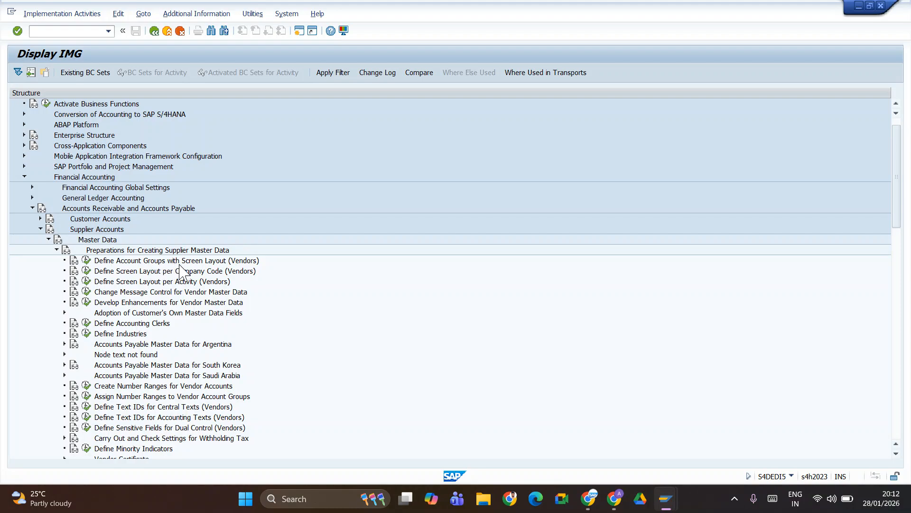
click(87, 261)
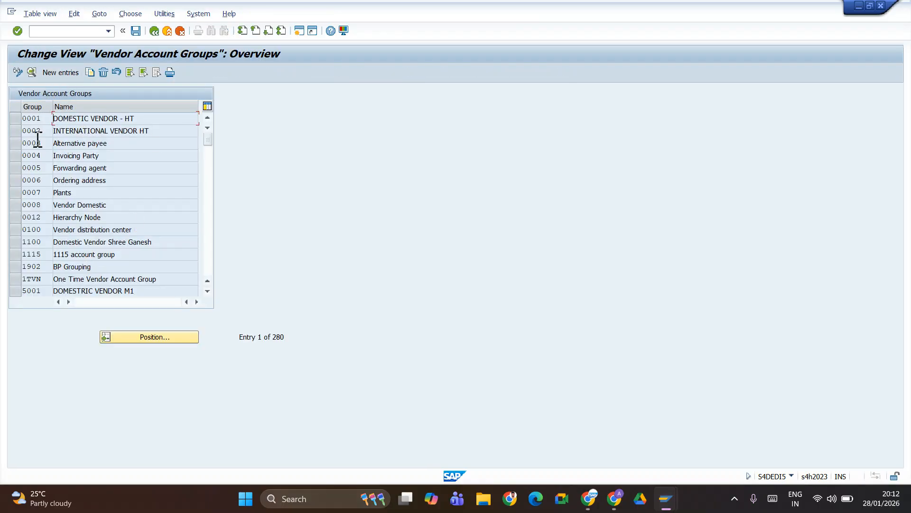
- Add a new account group entry with key TAEV and meaning 'Local Vendor for TATE'
click(61, 73)
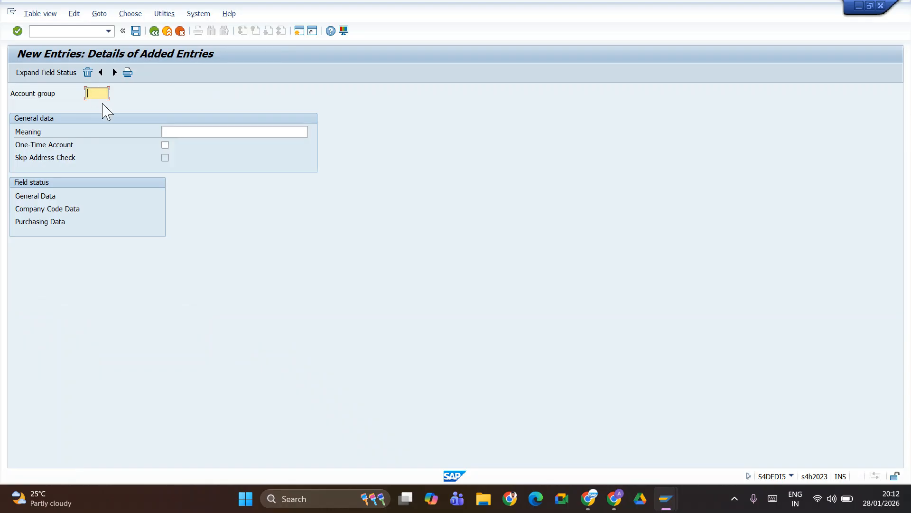
text(TA)
text(VN)
key(BackSpace)
key(BackSpace)
text(EV)
click(184, 130)
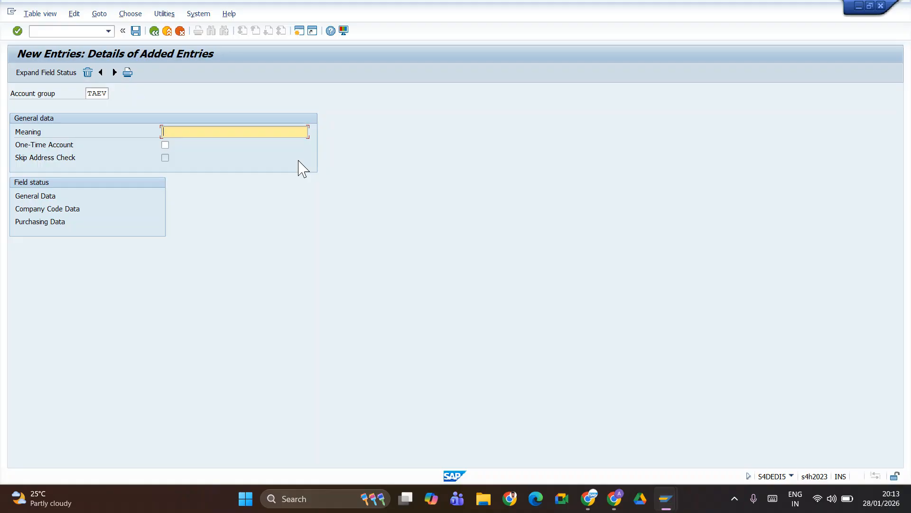
text(Local Vendor for TATE)
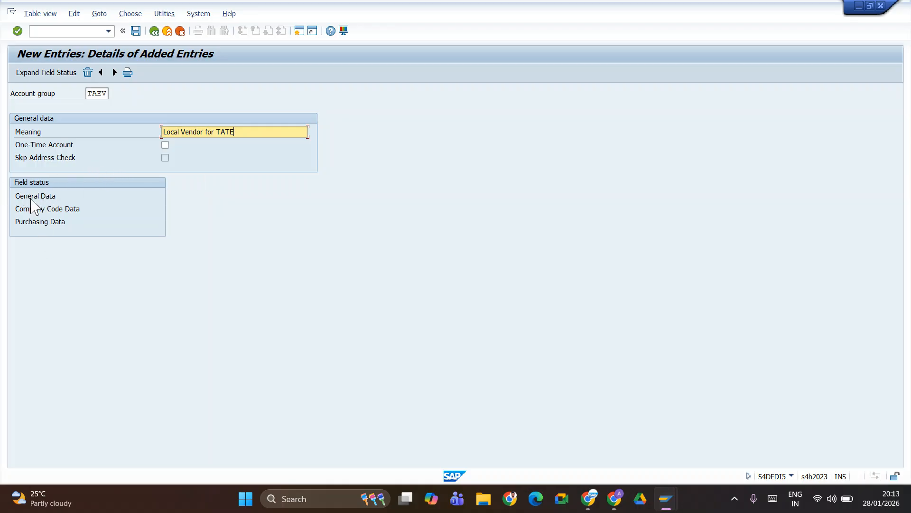
- Inspect TAEV's General Data field statuses for the Address and Communication groups, then return to the entry
double_click(32, 195)
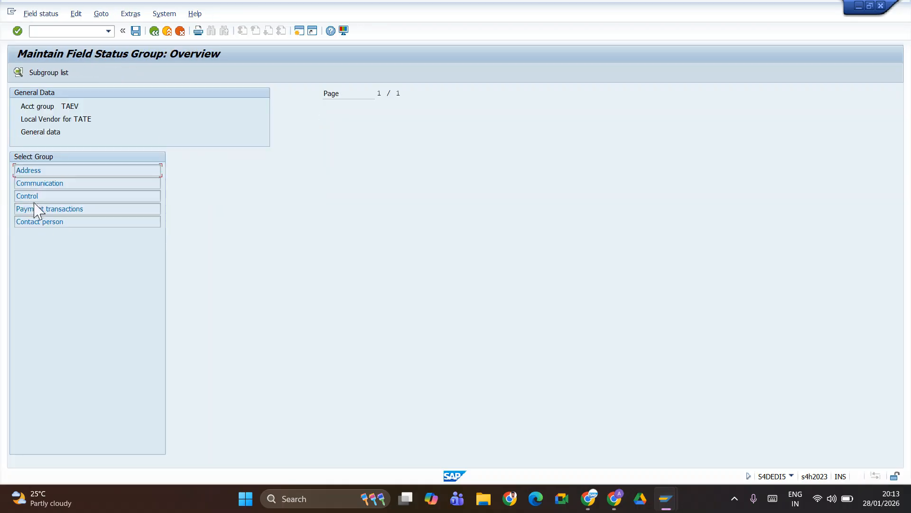
double_click(36, 174)
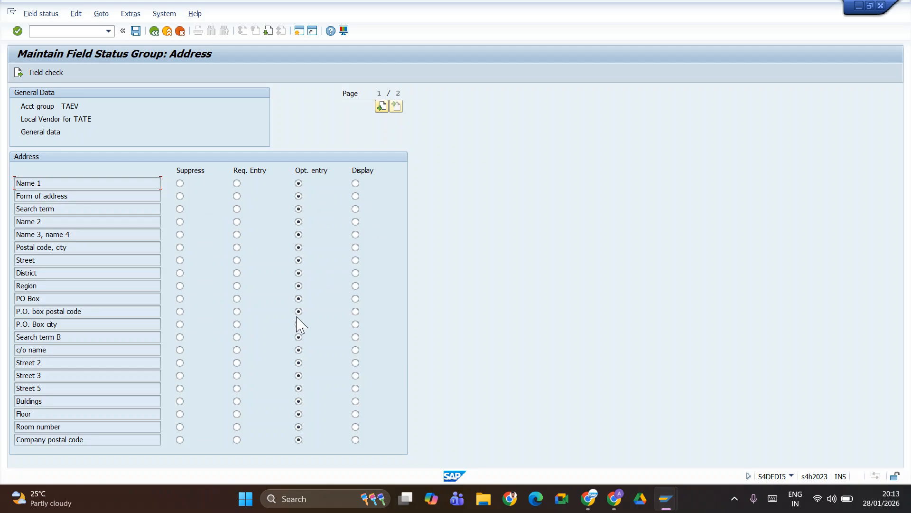
click(154, 31)
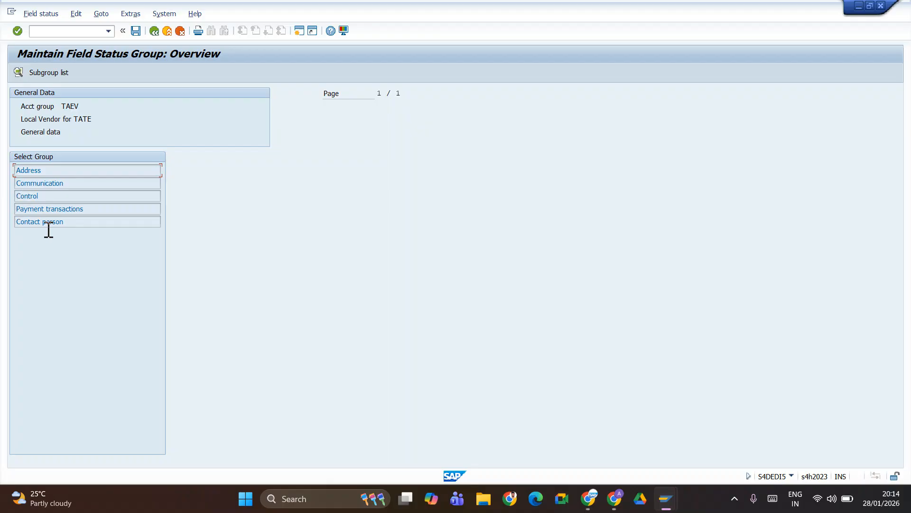
double_click(43, 183)
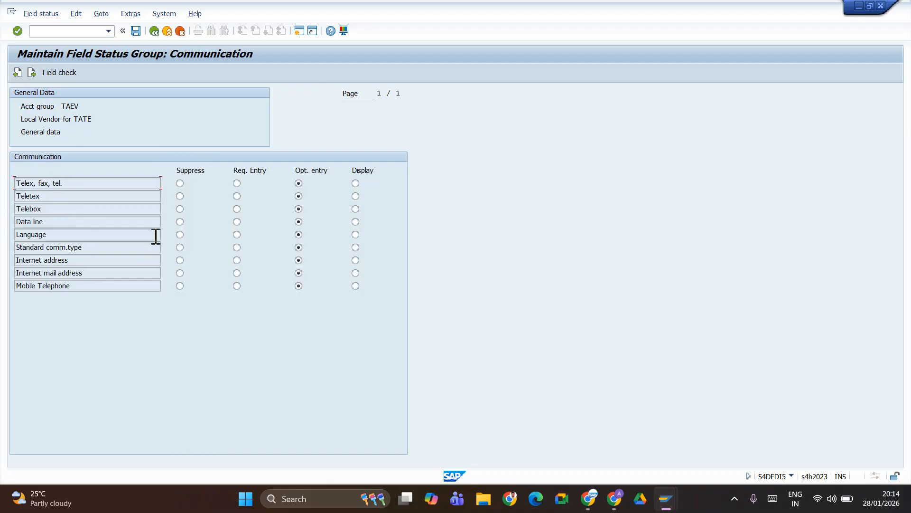
click(153, 32)
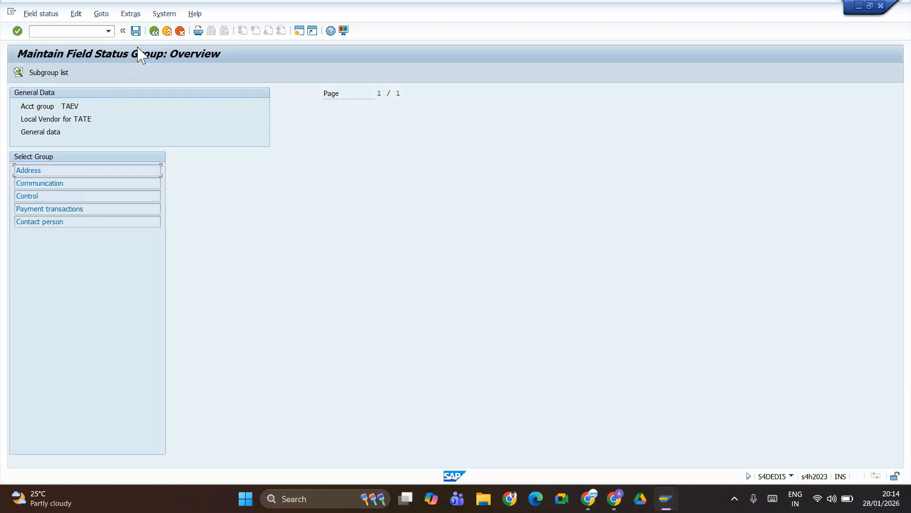
click(152, 32)
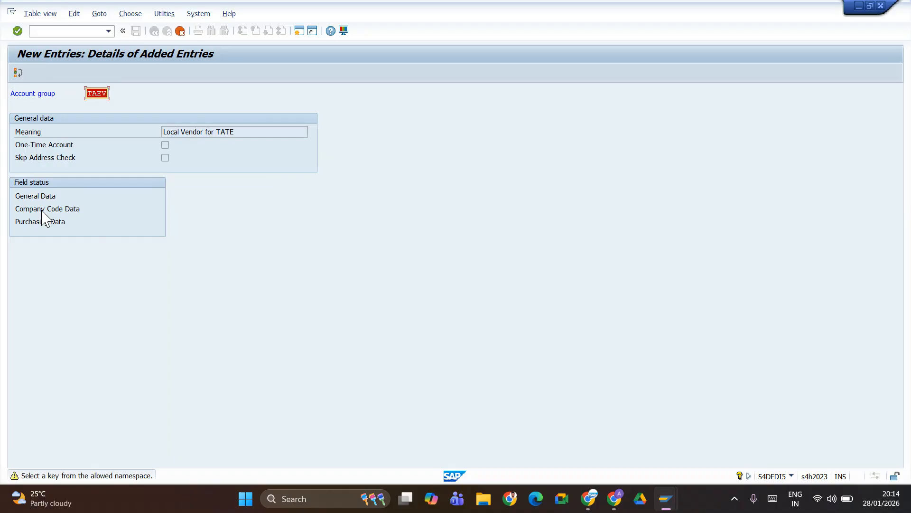
- Save account group TAEV, accepting the namespace warning and confirming the customizing request
click(43, 212)
key(Return)
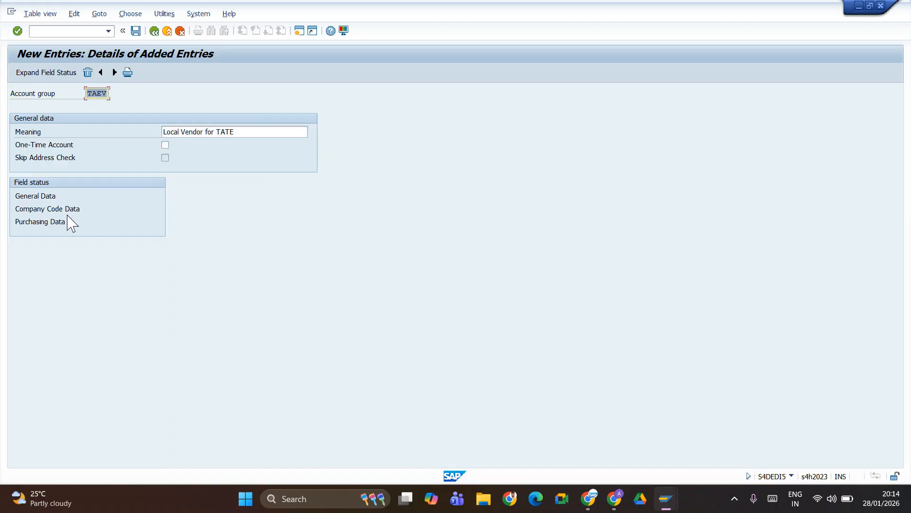
click(136, 31)
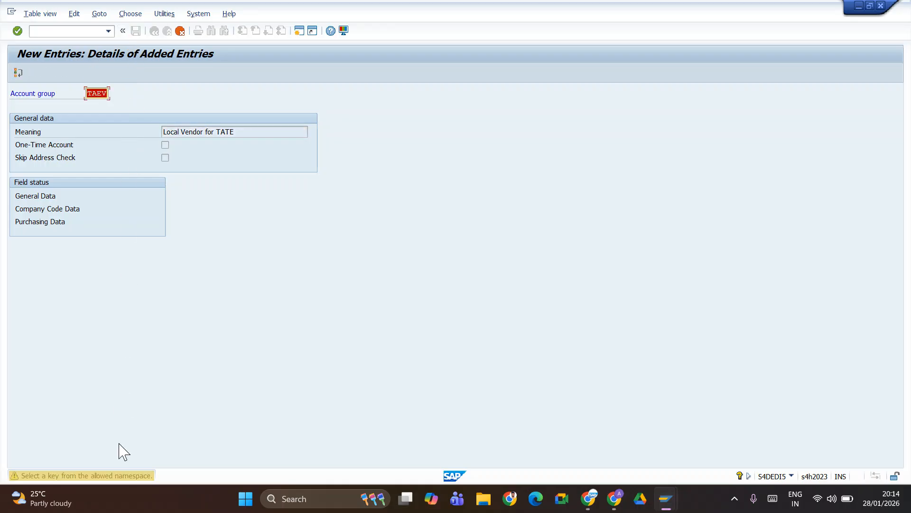
key(Return)
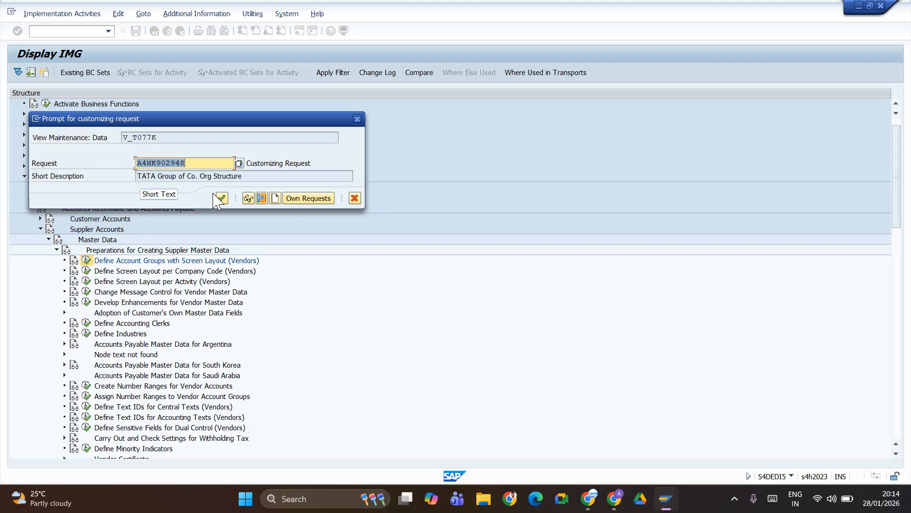
click(219, 198)
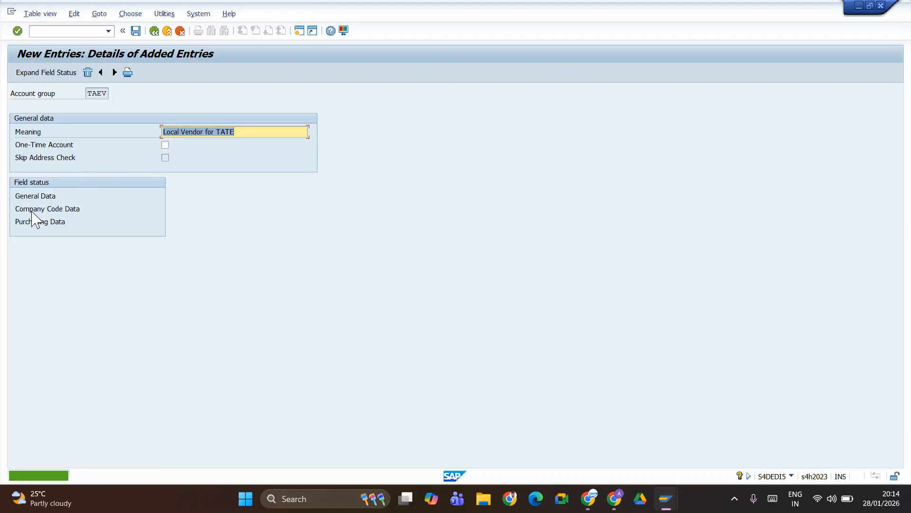
- Review Company Code Data's Account management field status, save, and return to the account groups list
double_click(34, 209)
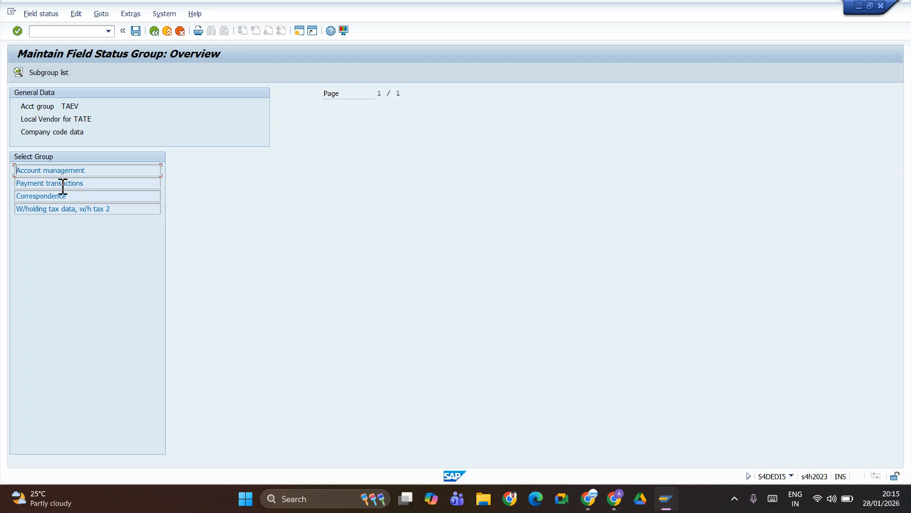
double_click(62, 171)
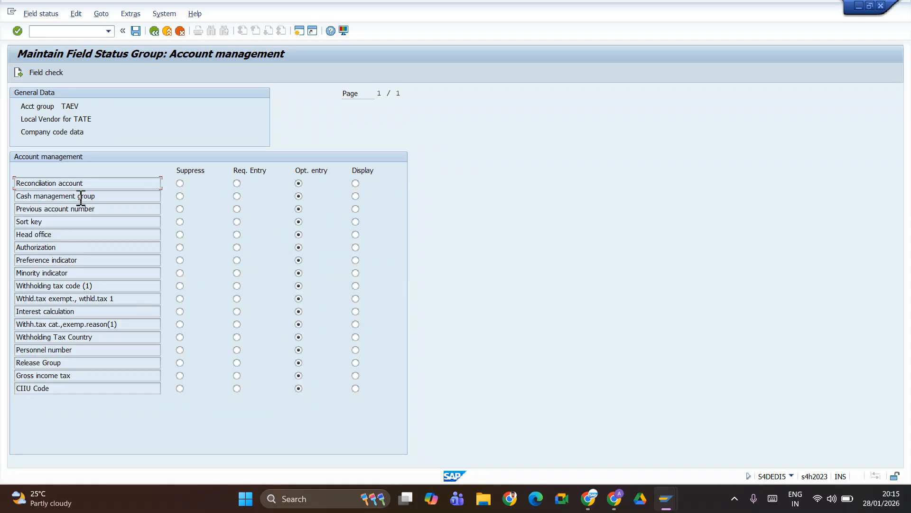
click(155, 32)
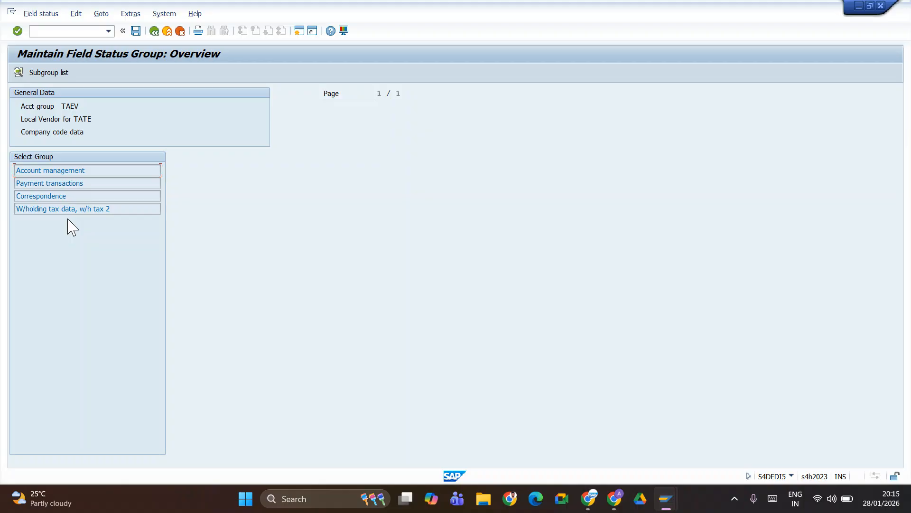
click(136, 31)
click(154, 31)
click(154, 31)
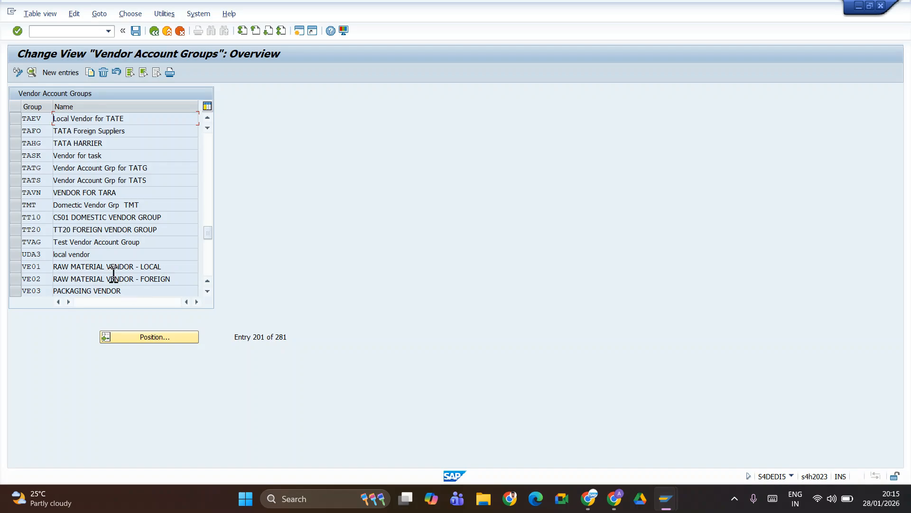
- Open the TAEV row's details, then back out to the Display IMG tree
click(11, 122)
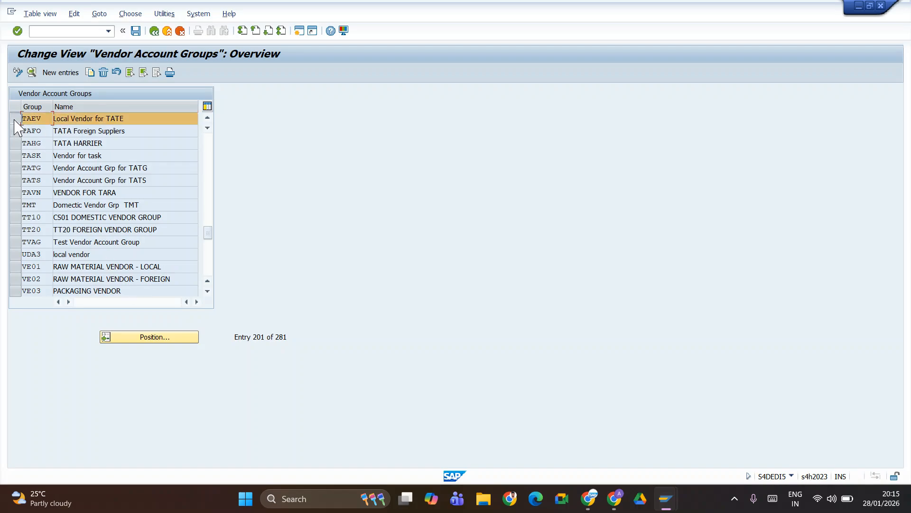
click(31, 72)
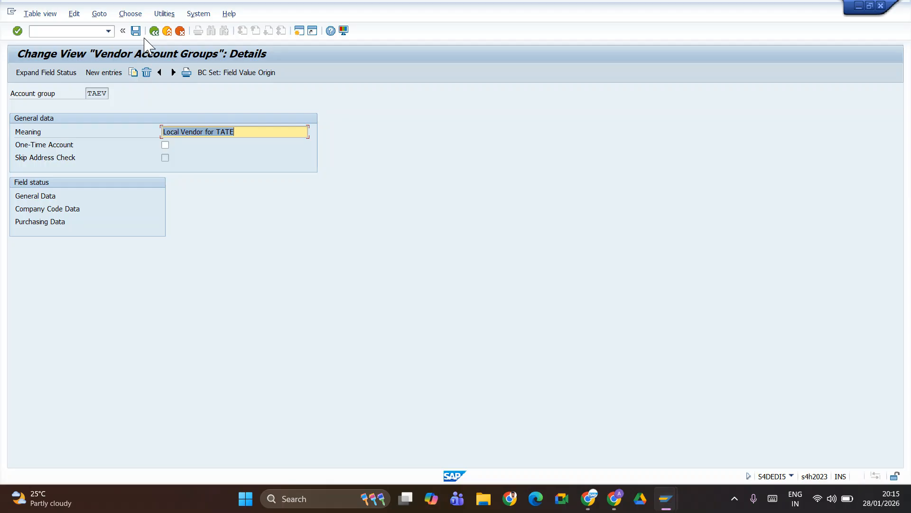
click(154, 31)
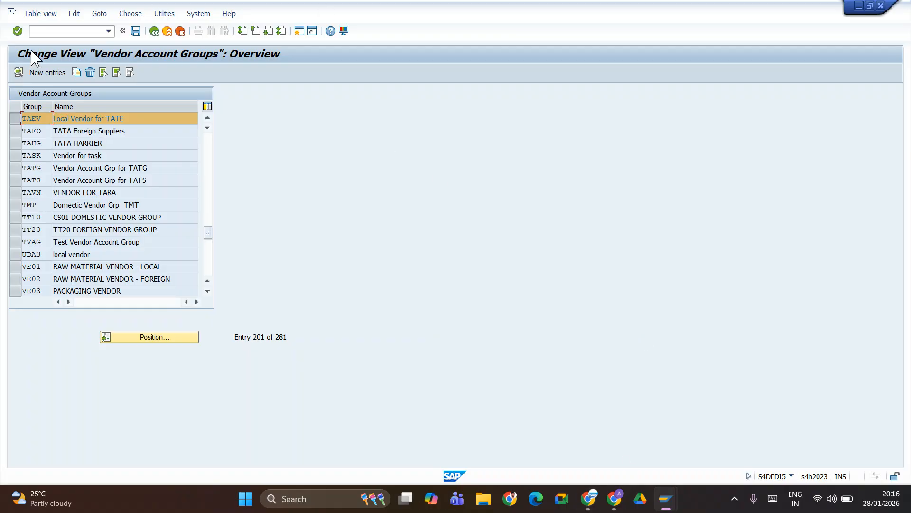
click(154, 31)
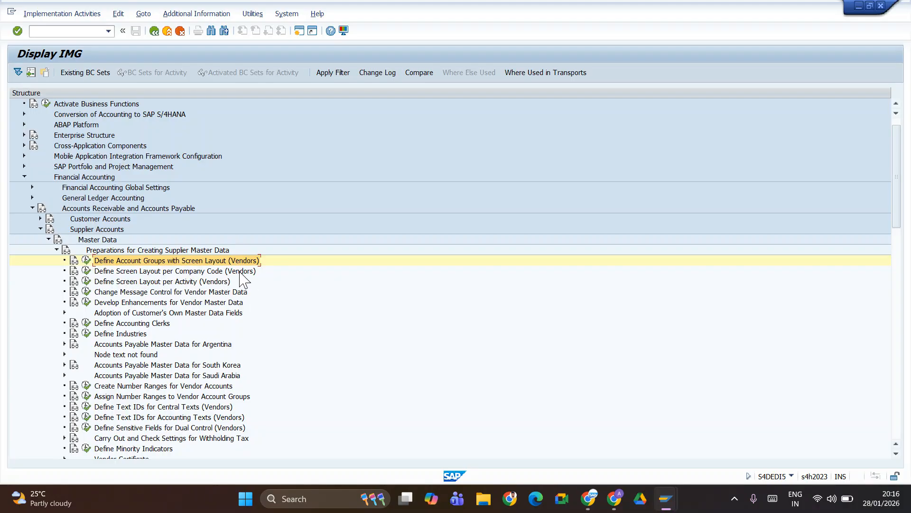
click(87, 271)
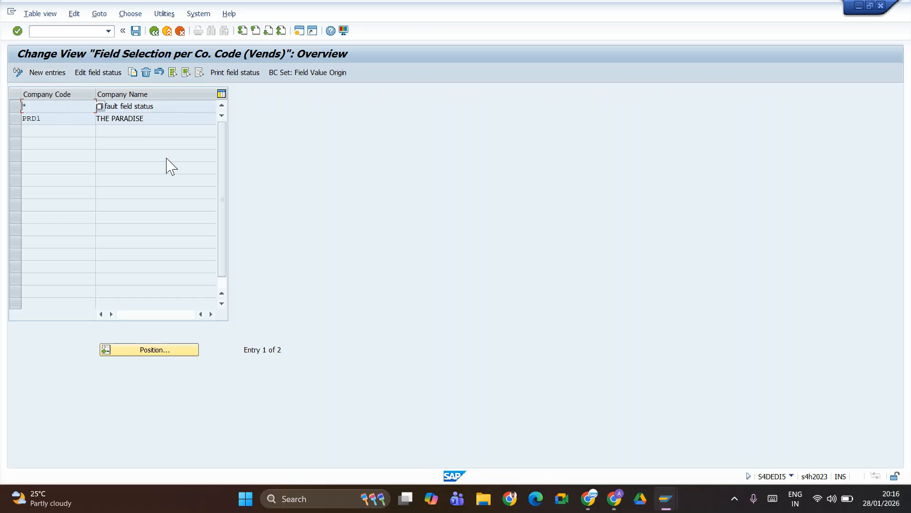
click(153, 107)
click(16, 107)
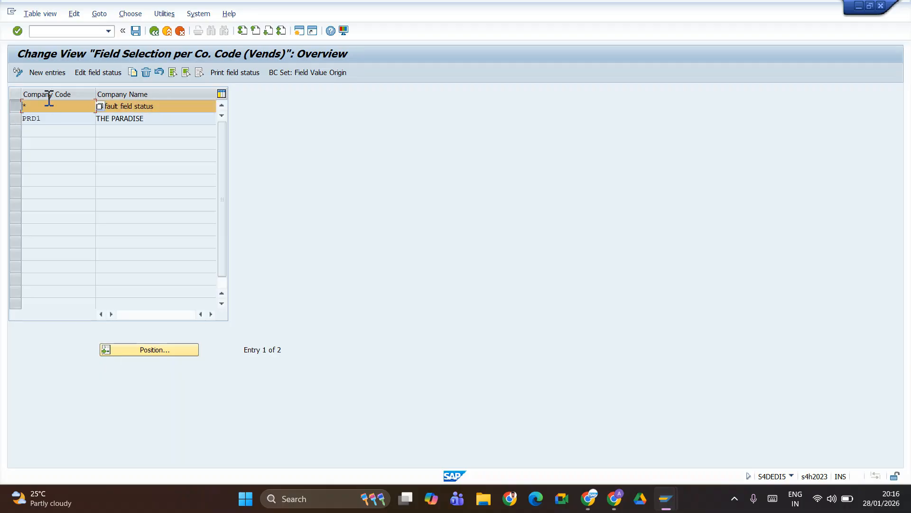
click(154, 31)
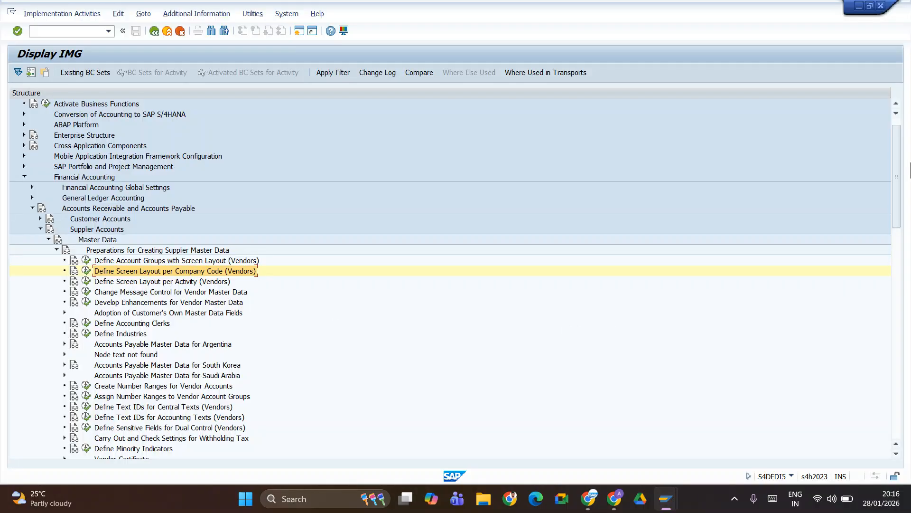
drag(899, 169, 899, 195)
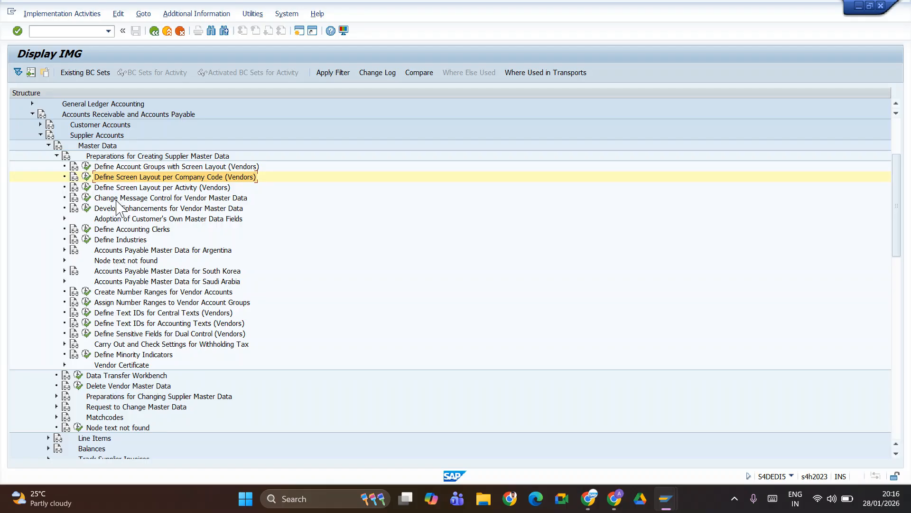
- Run Create Number Ranges for Vendor Accounts and open the KREDITOR intervals for editing, reviewing existing ranges
click(87, 293)
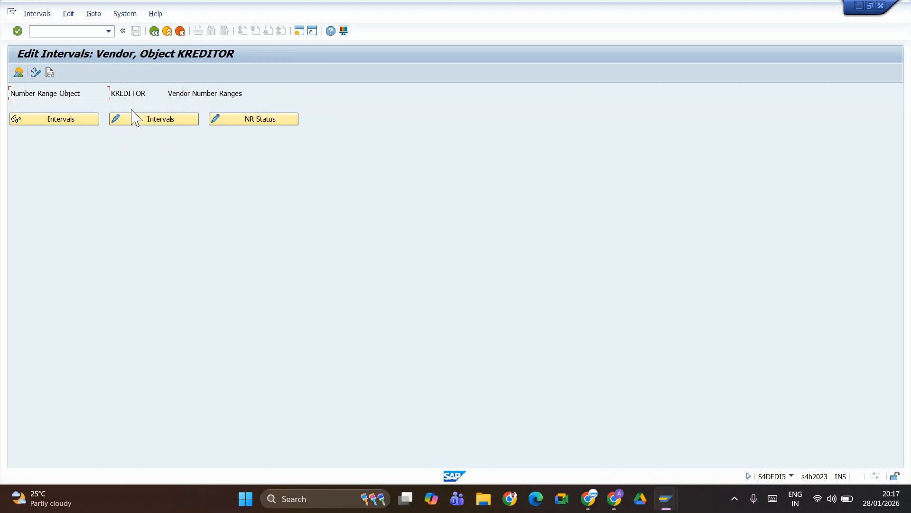
click(126, 122)
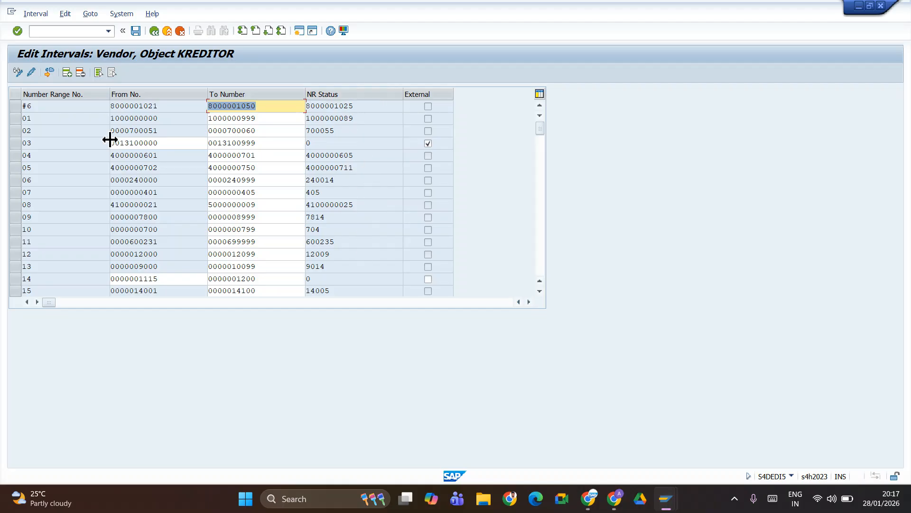
scroll(281, 221, down, 9)
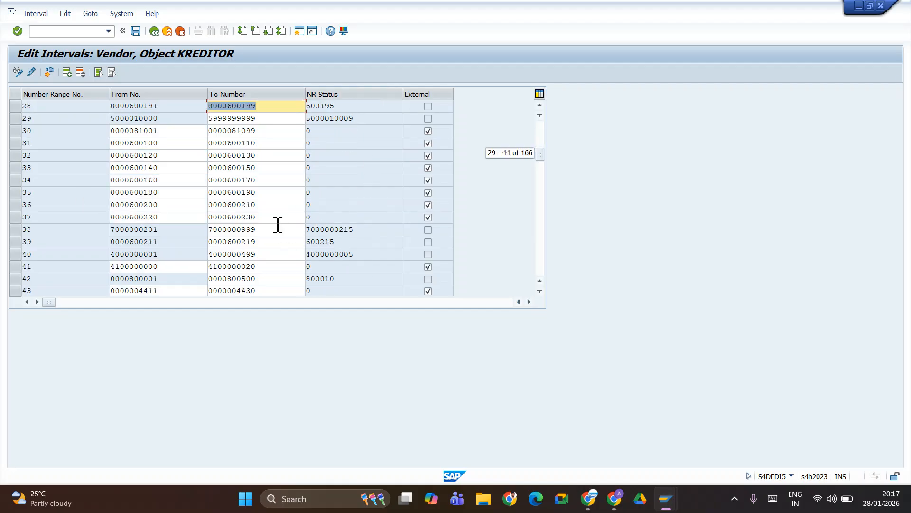
scroll(280, 221, down, 20)
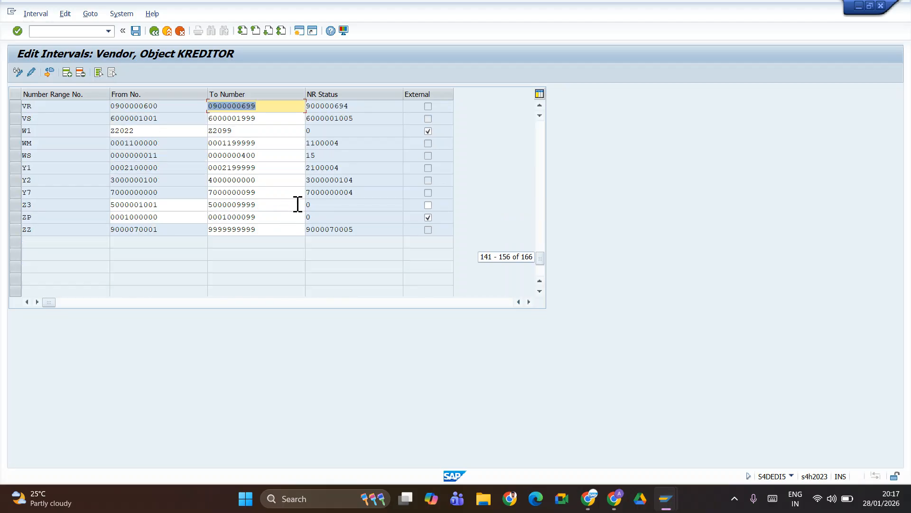
scroll(290, 215, up, 5)
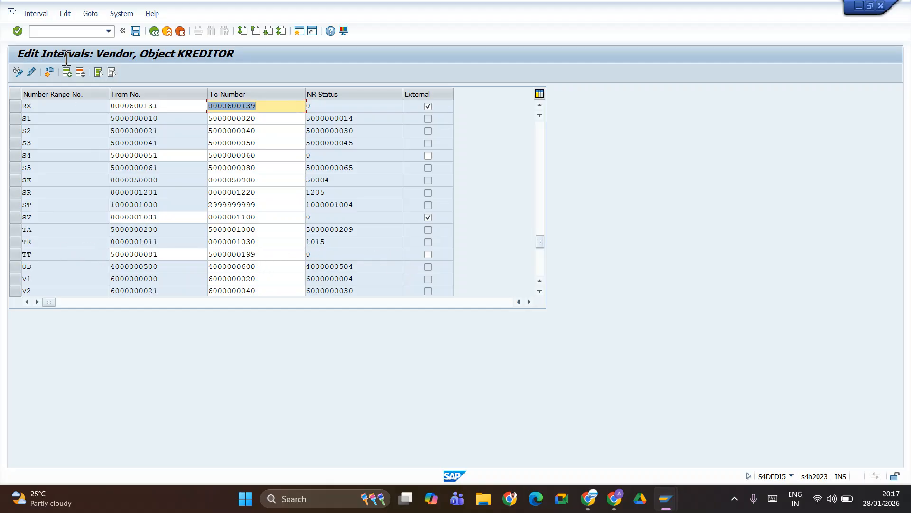
- Add vendor interval TE from 00010500 to 00010599; the system flags an overlap with interval 49
click(142, 180)
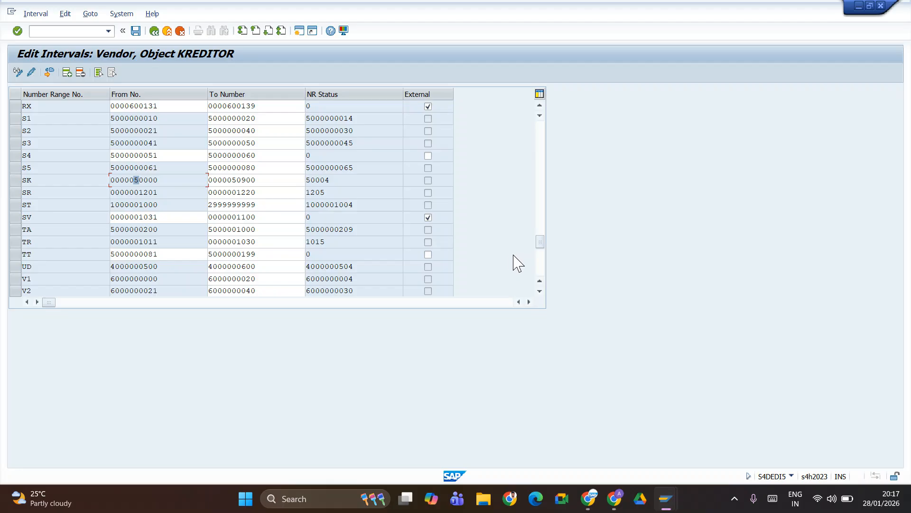
drag(539, 244, 523, 101)
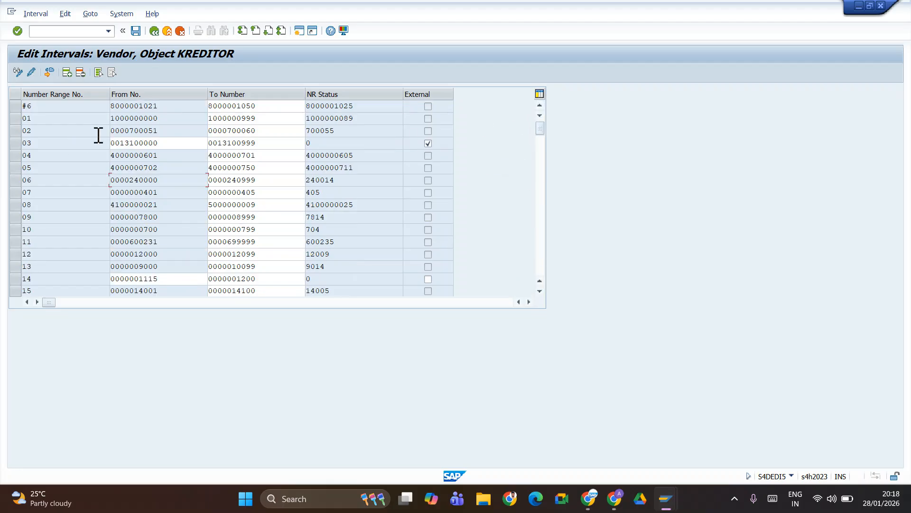
click(67, 74)
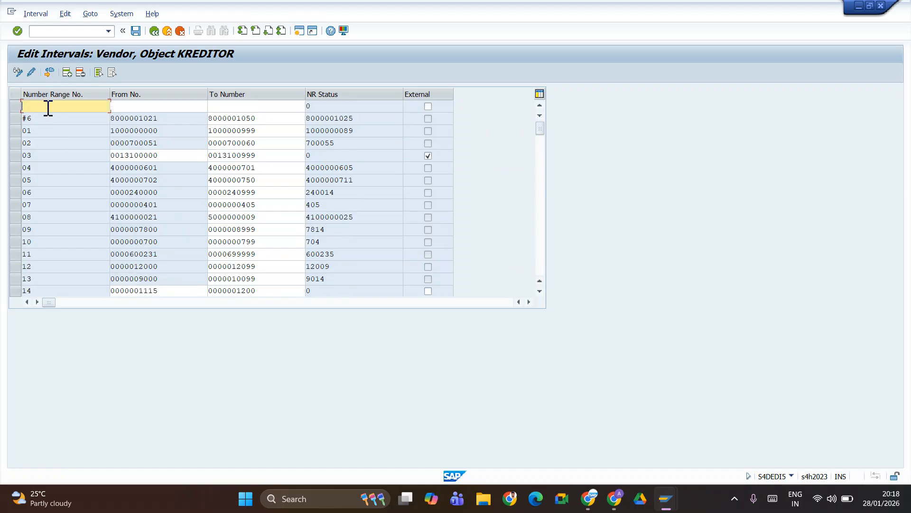
text(TE)
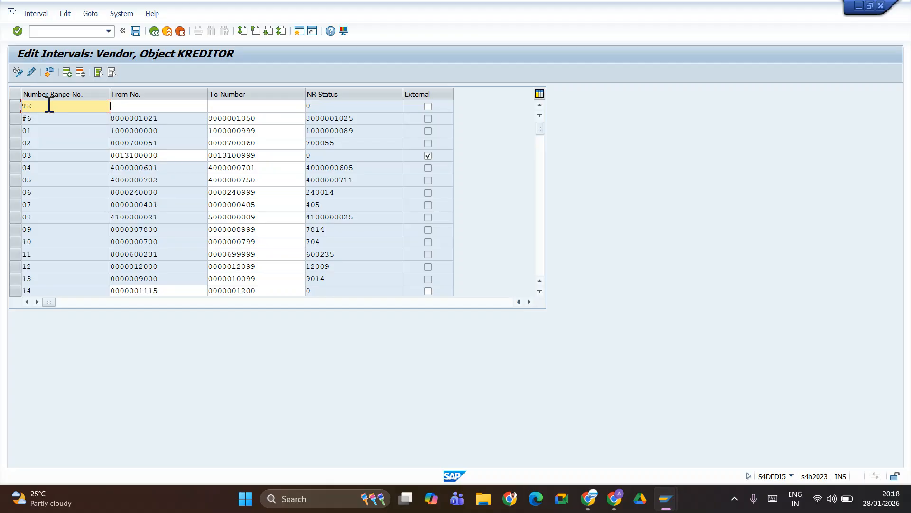
key(Tab)
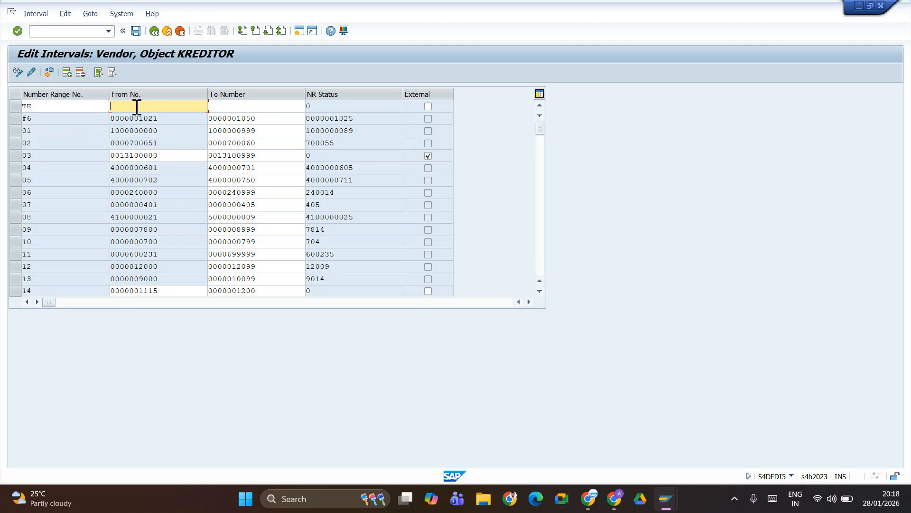
text(000)
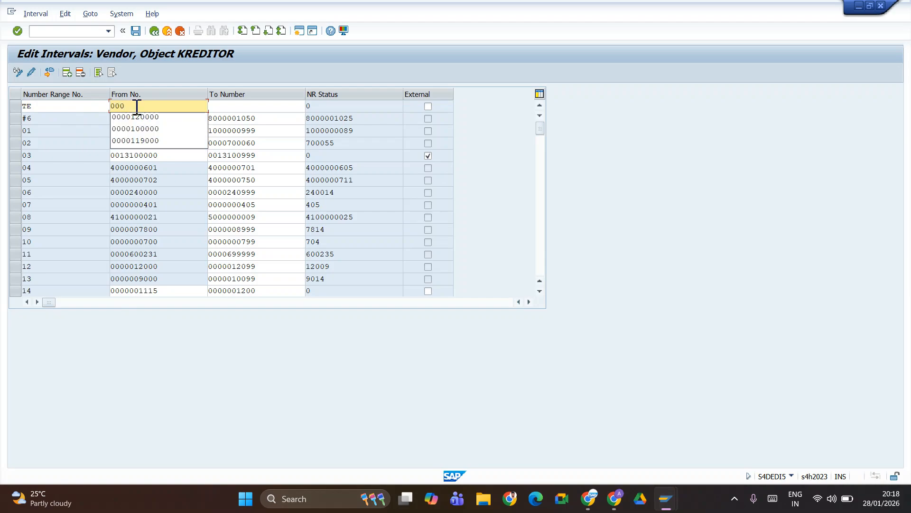
text(10500)
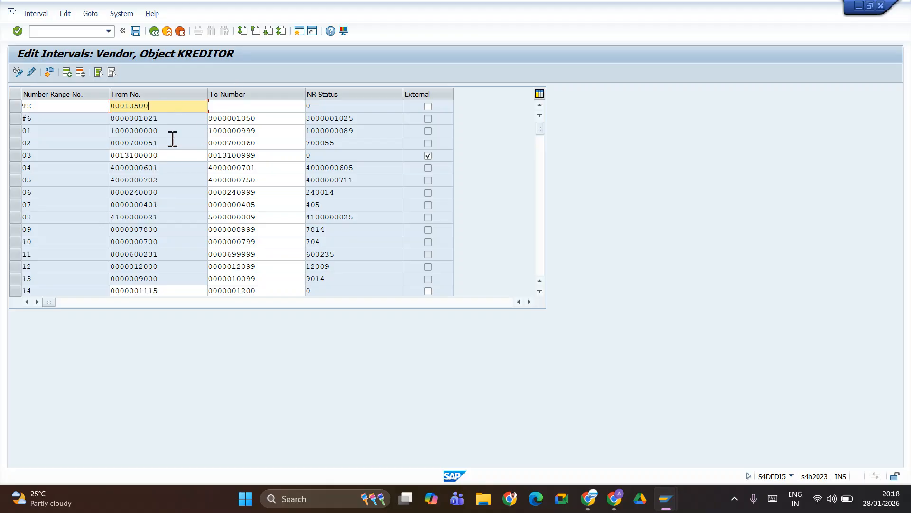
key(shift+Home)
key(ctrl+c)
key(Tab)
key(ctrl+v)
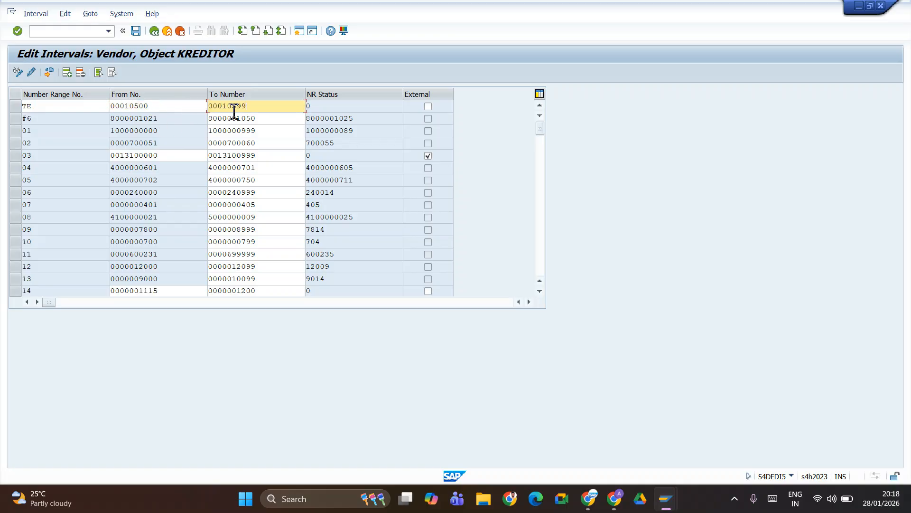
key(Return)
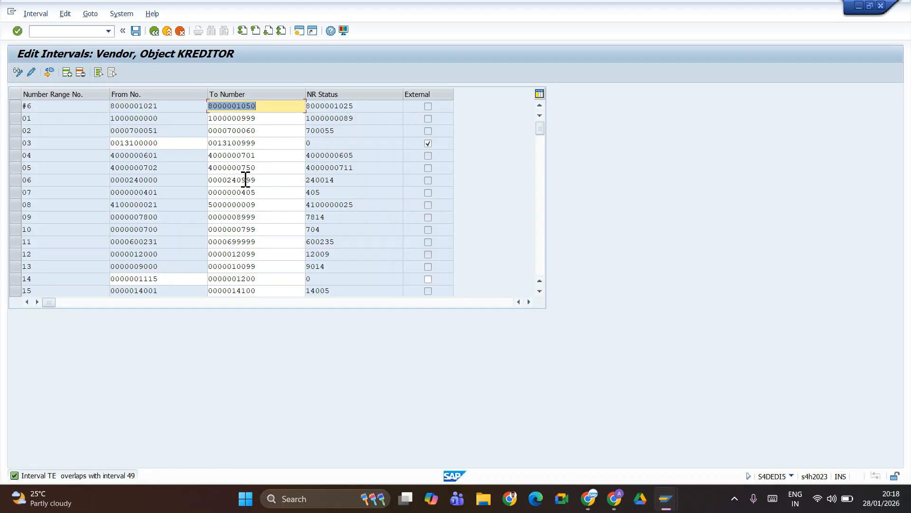
click(540, 292)
click(540, 291)
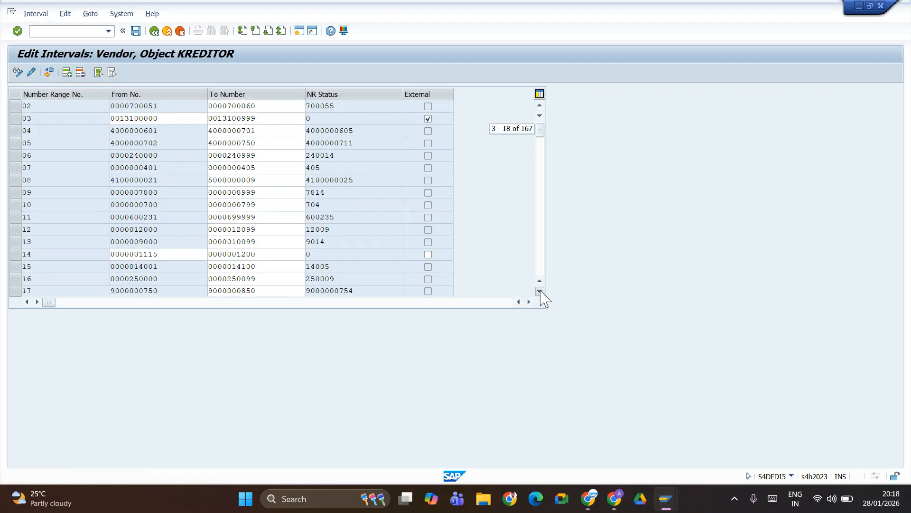
click(540, 291)
click(540, 291)
click(540, 291)
click(540, 291)
click(540, 292)
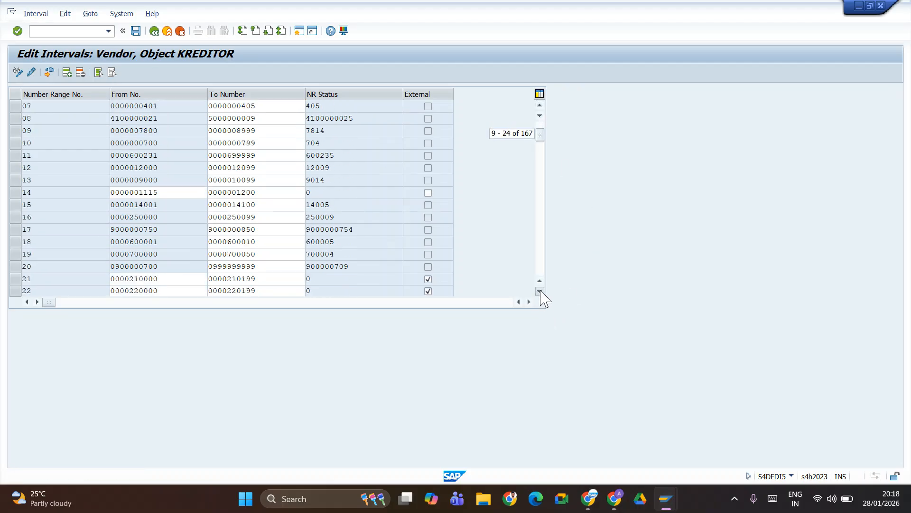
click(539, 291)
click(540, 292)
click(539, 291)
click(539, 292)
click(540, 291)
click(539, 292)
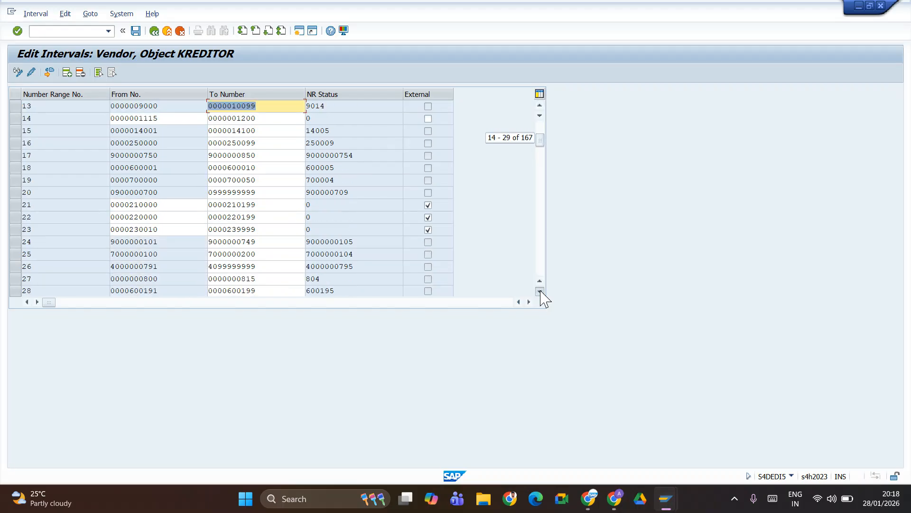
click(539, 292)
click(540, 291)
click(540, 291)
click(540, 292)
click(540, 291)
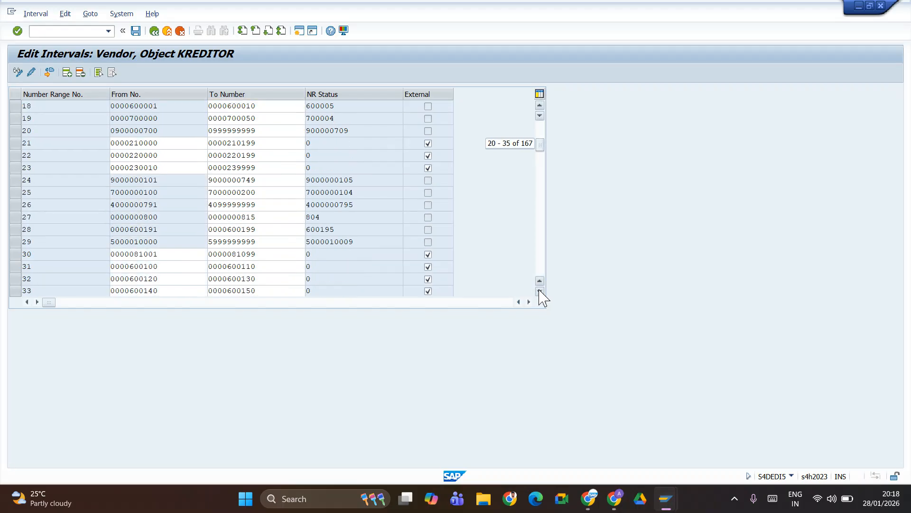
click(540, 291)
click(540, 291)
click(539, 291)
click(540, 292)
click(540, 291)
click(539, 291)
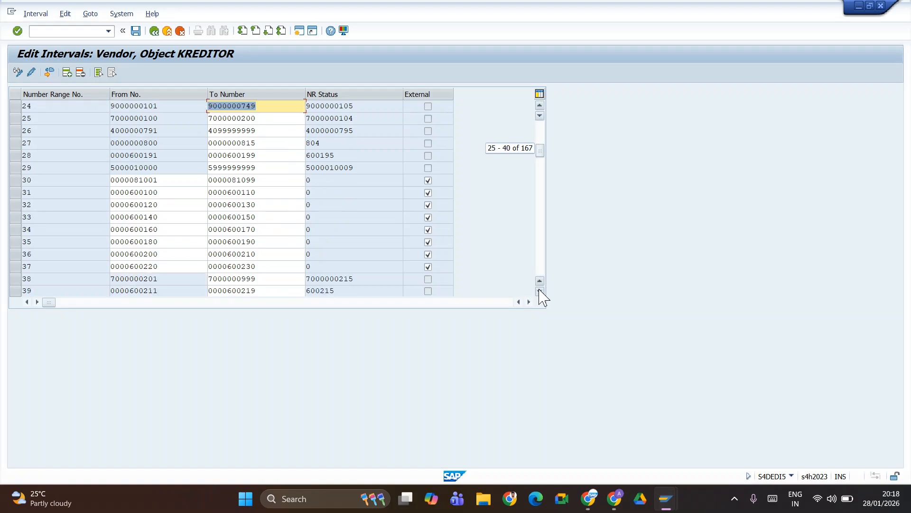
click(540, 291)
click(540, 292)
click(540, 292)
click(539, 292)
click(540, 291)
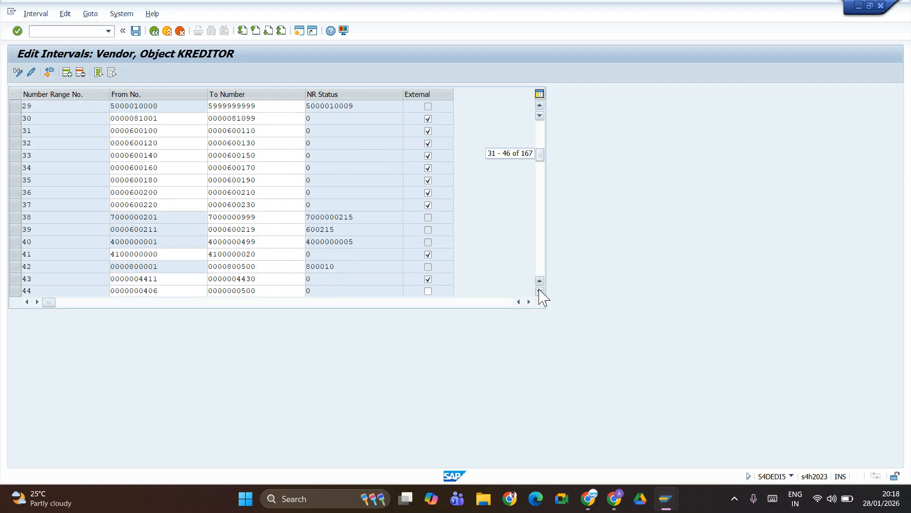
click(540, 291)
click(540, 291)
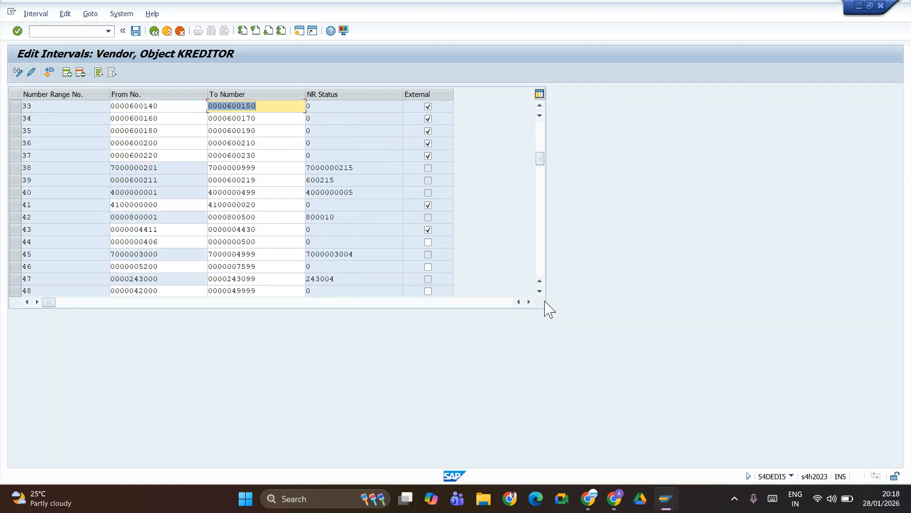
click(539, 291)
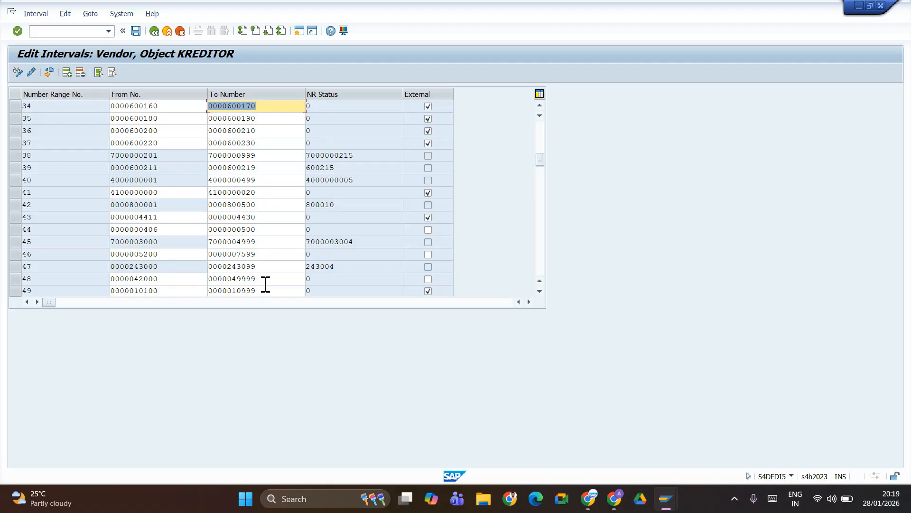
click(16, 279)
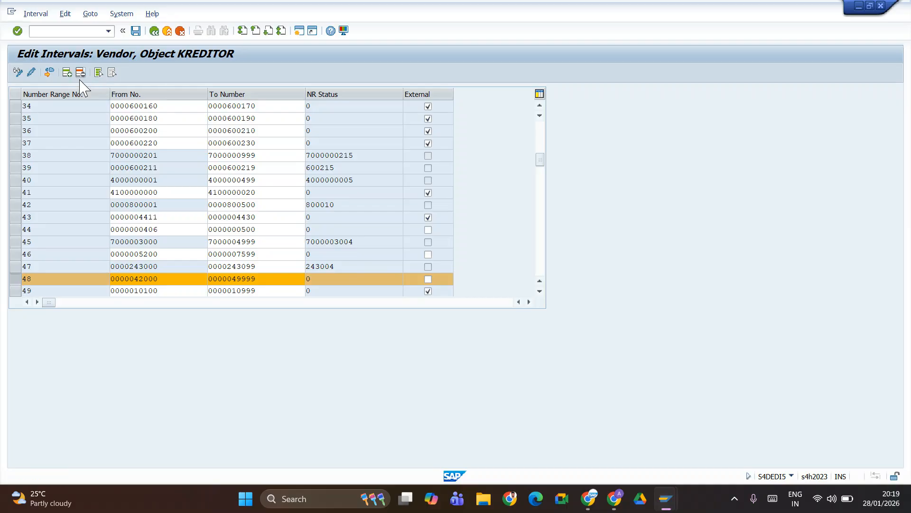
- Delete interval 48, try saving (TE overlaps interval 49 is reported), and go back
click(80, 73)
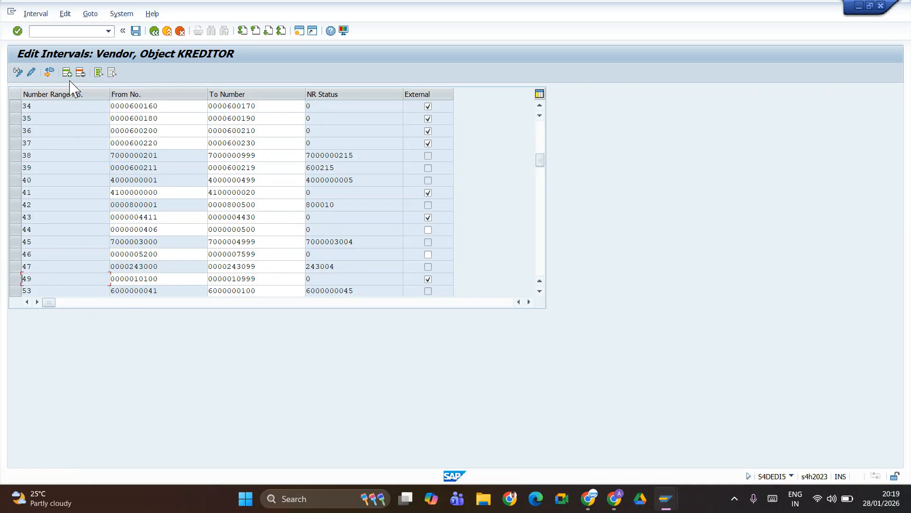
drag(540, 163, 548, 205)
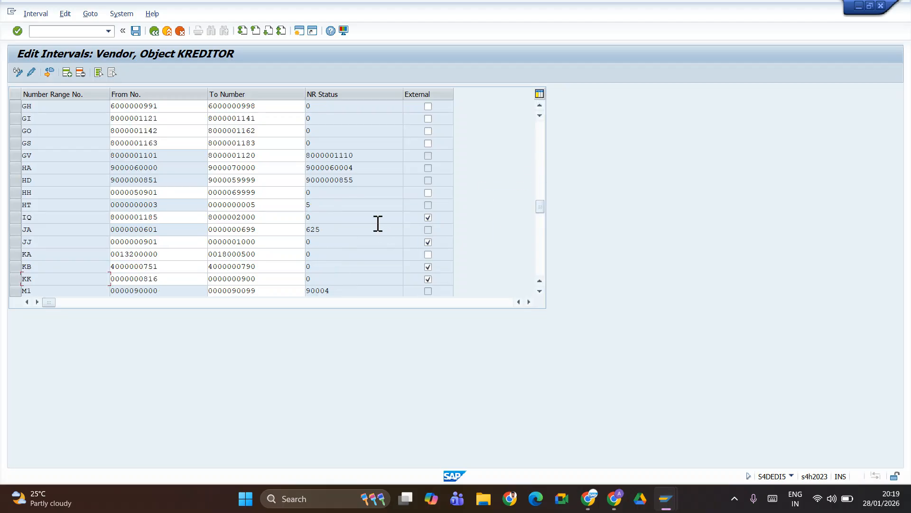
scroll(97, 183, down, 10)
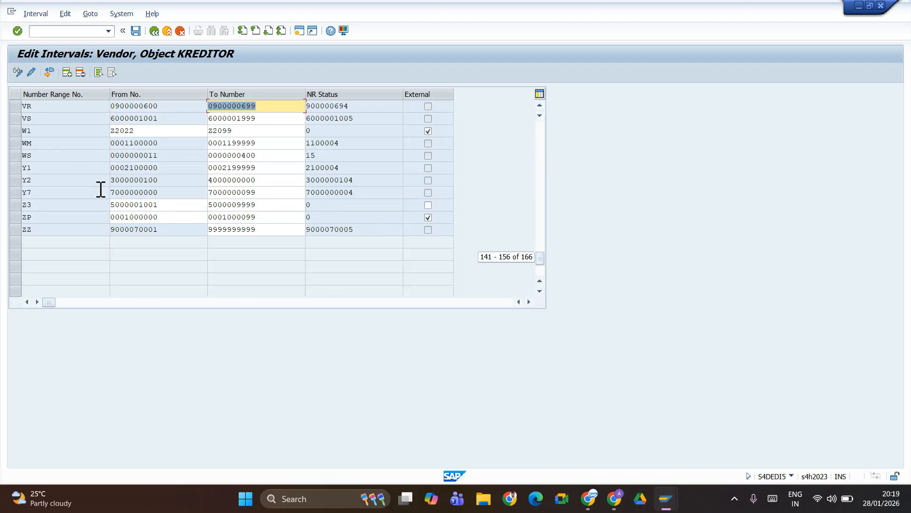
scroll(66, 218, up, 9)
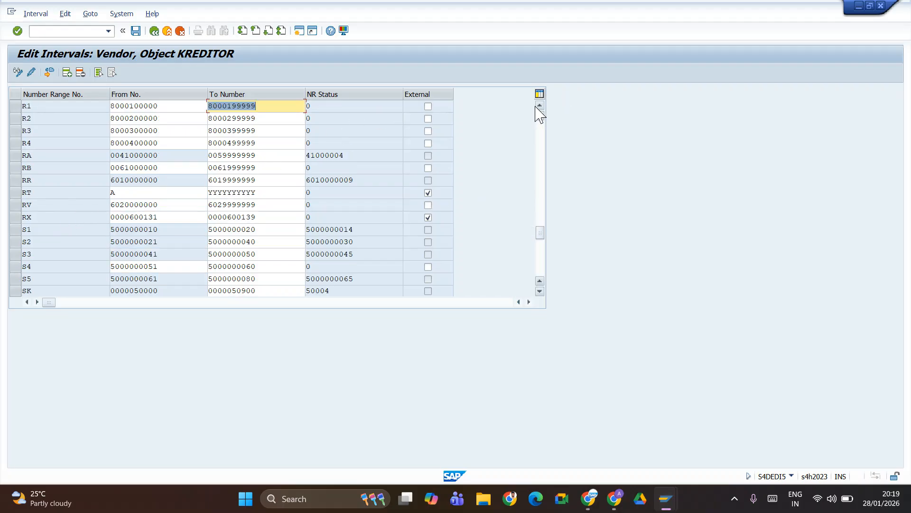
scroll(536, 107, up, 5)
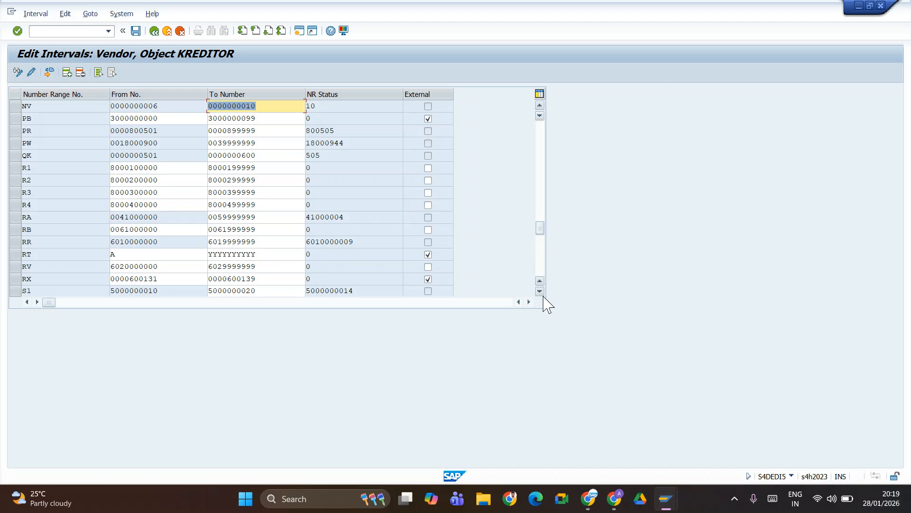
scroll(539, 292, down, 6)
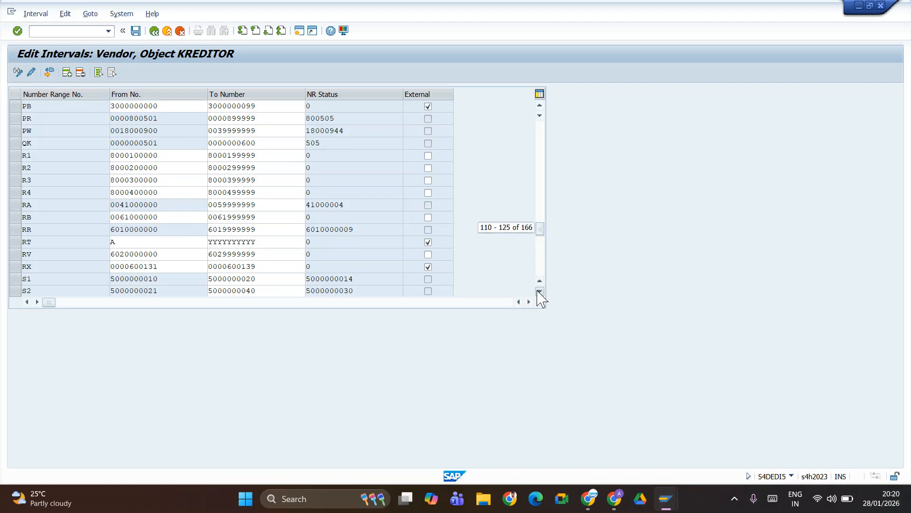
scroll(540, 292, down, 5)
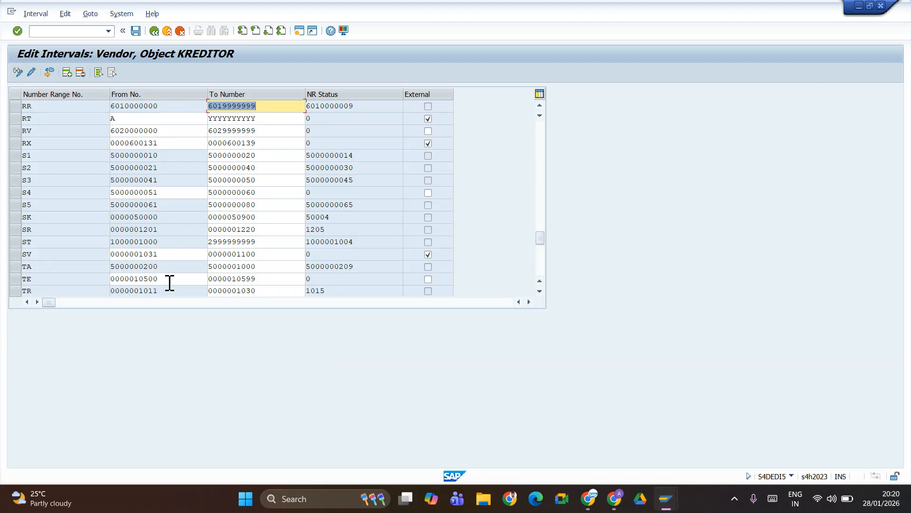
click(136, 31)
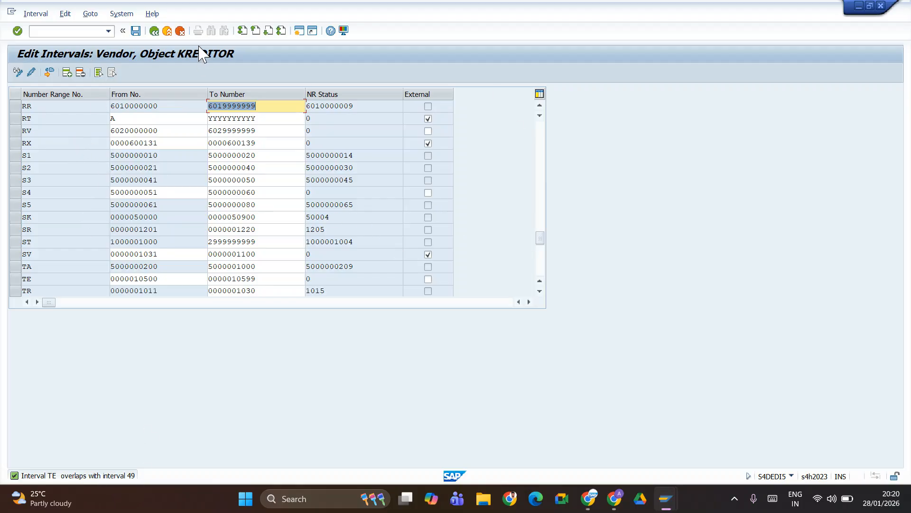
click(155, 30)
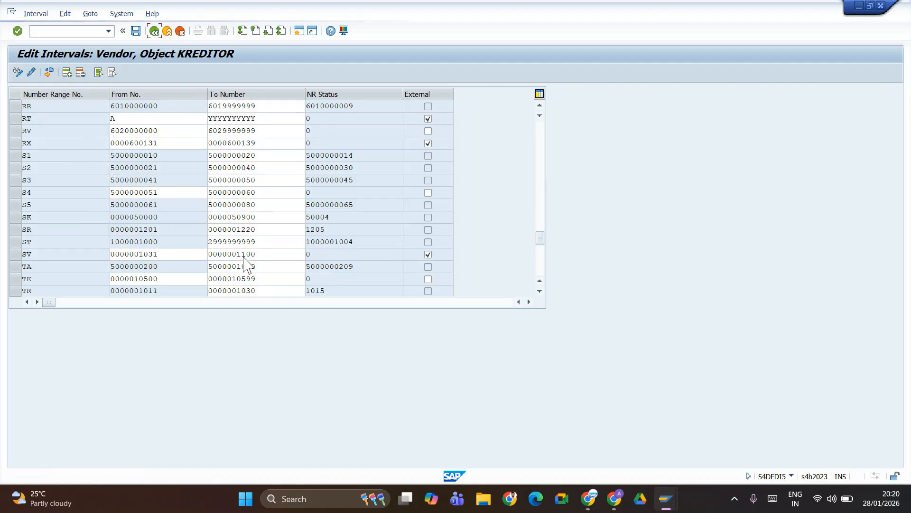
- Save on leaving and reopen the KREDITOR vendor intervals in edit mode
click(196, 229)
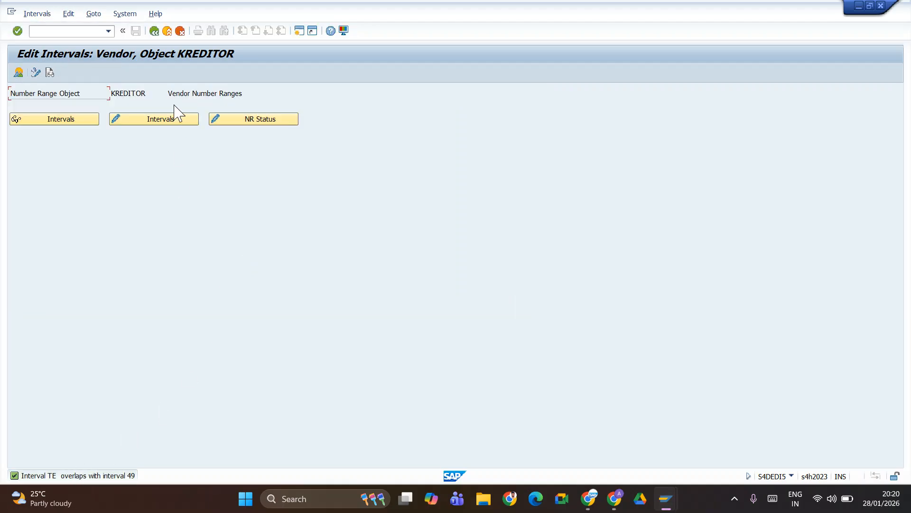
click(150, 121)
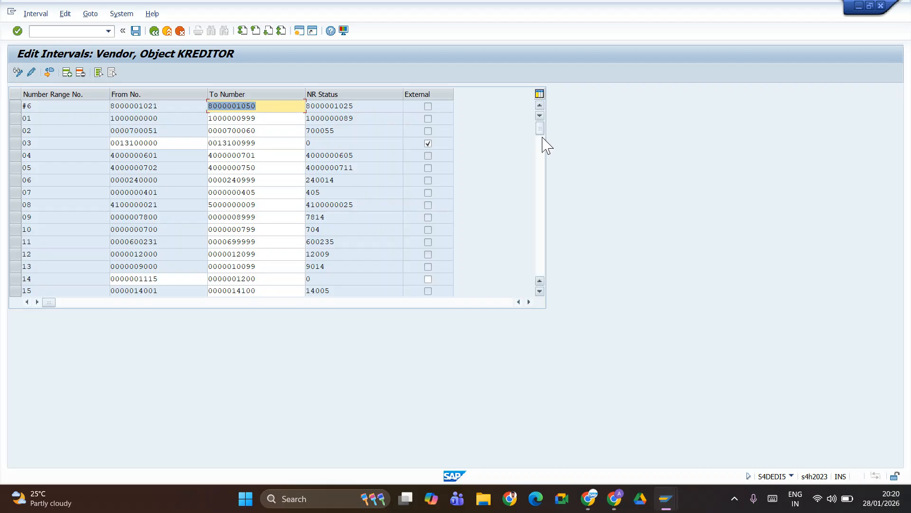
drag(540, 132, 543, 162)
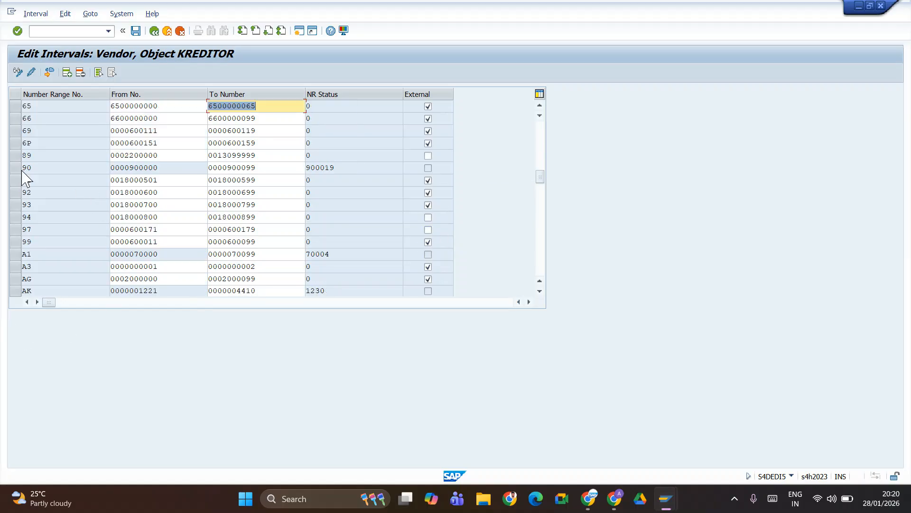
scroll(88, 230, up, 5)
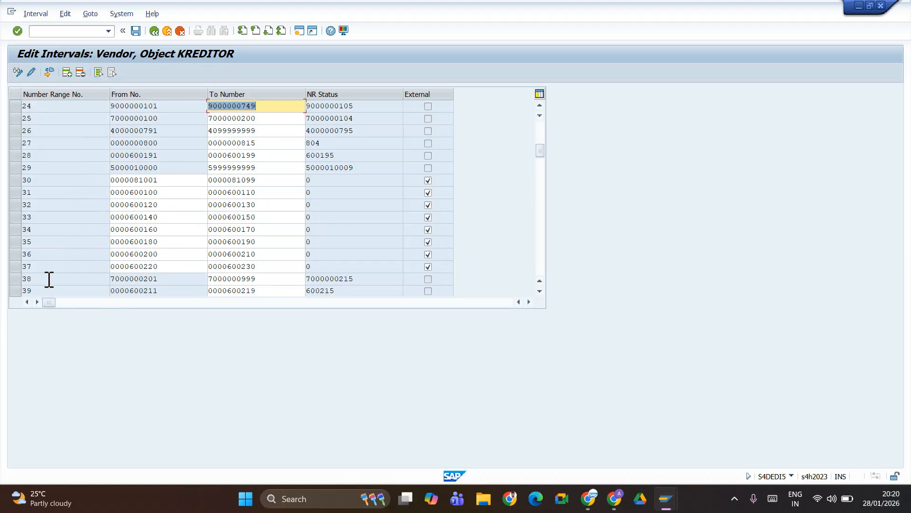
click(540, 291)
click(540, 291)
click(540, 291)
click(539, 291)
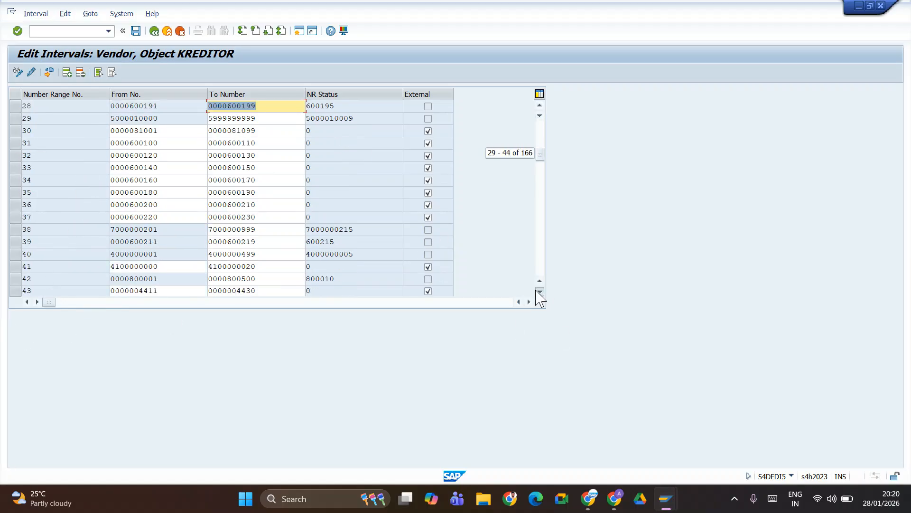
click(540, 291)
click(540, 291)
click(540, 291)
click(540, 291)
click(539, 291)
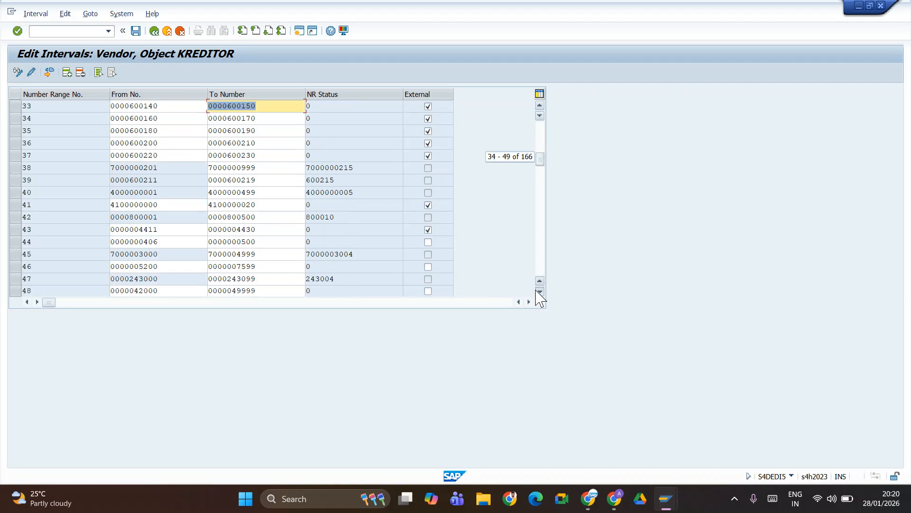
click(540, 291)
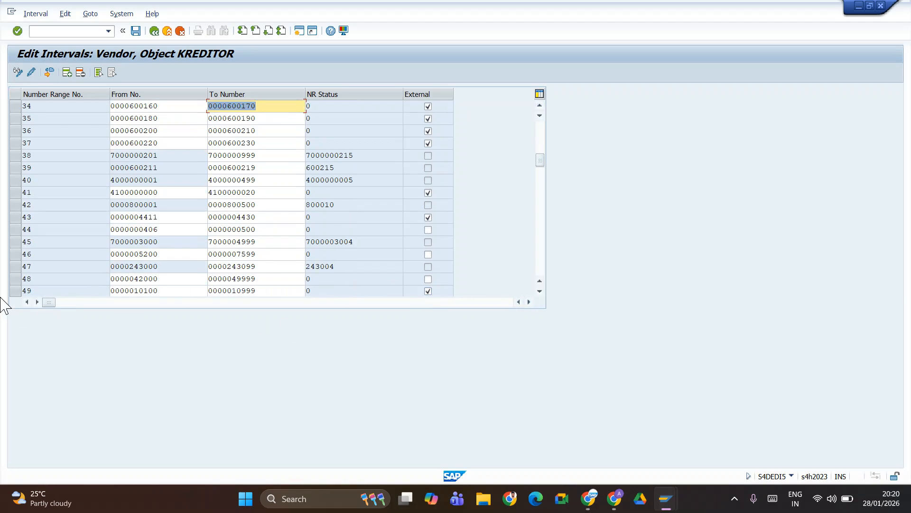
click(16, 279)
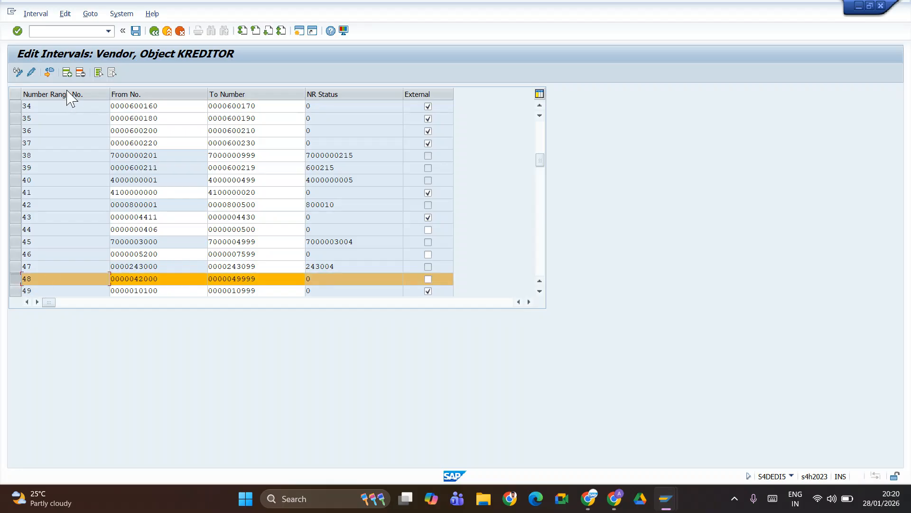
- Delete interval 48 and save, acknowledging the Number Range Interval Transport notice
click(80, 72)
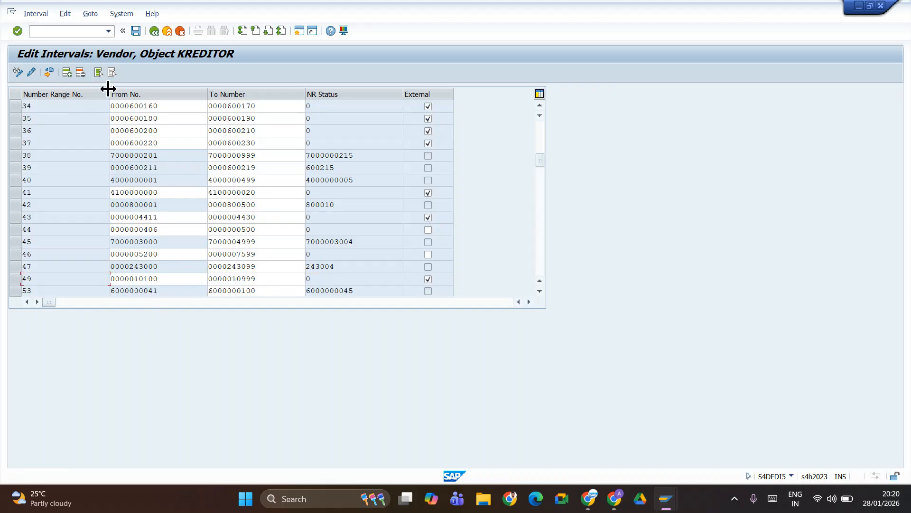
click(135, 31)
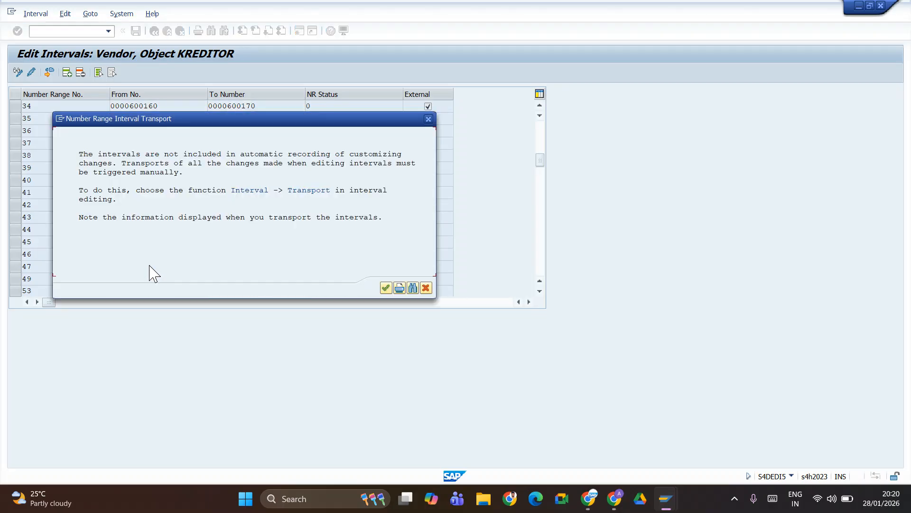
click(386, 288)
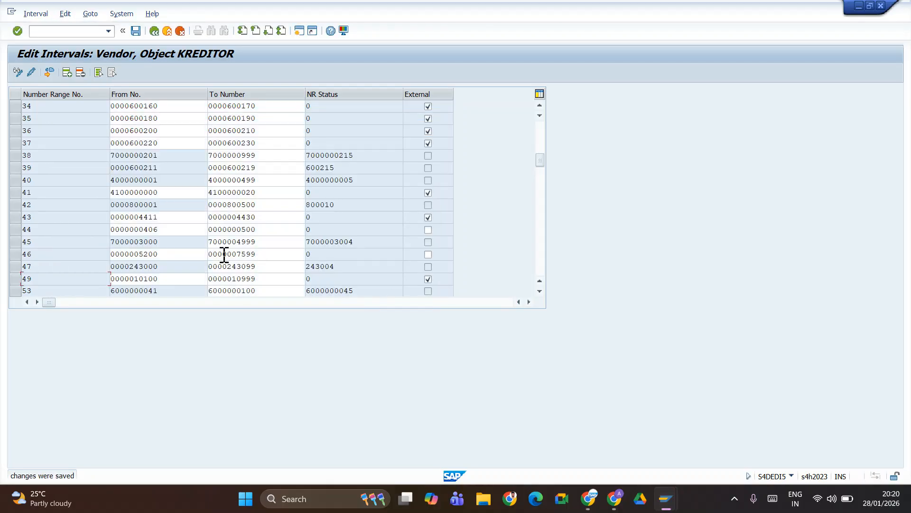
click(67, 72)
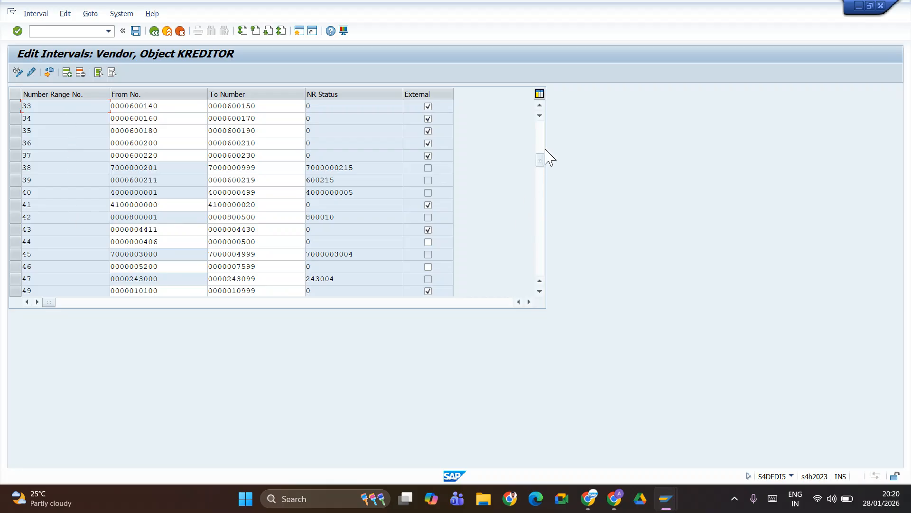
- Enter interval TE spanning 00010500–00010599 and save it
drag(541, 156, 541, 125)
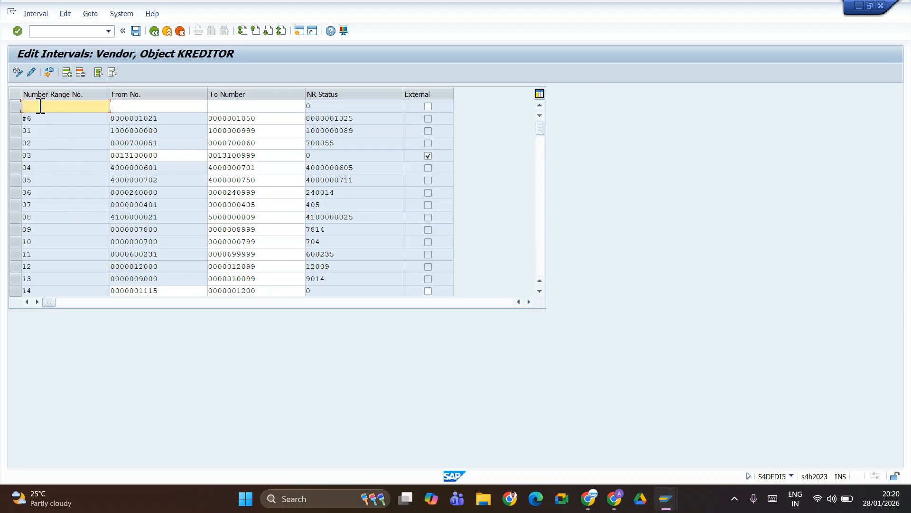
text(TE)
key(Tab)
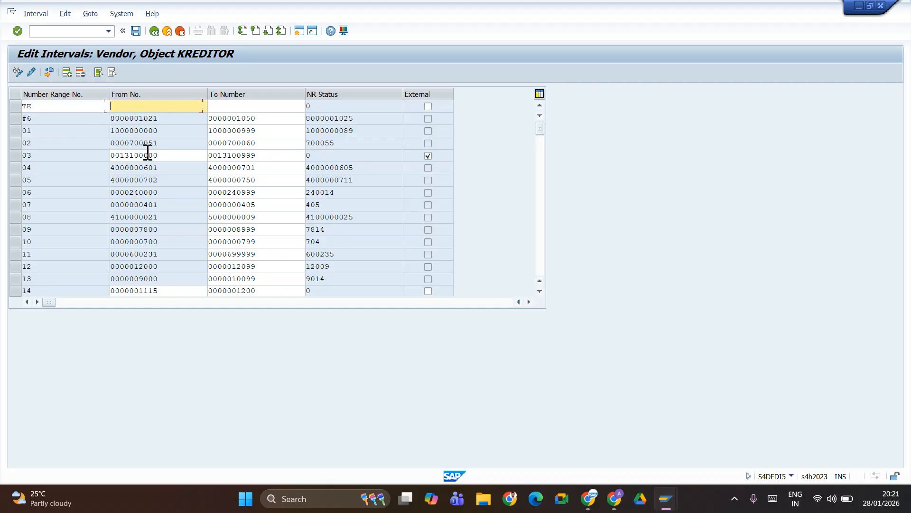
click(165, 120)
key(Tab)
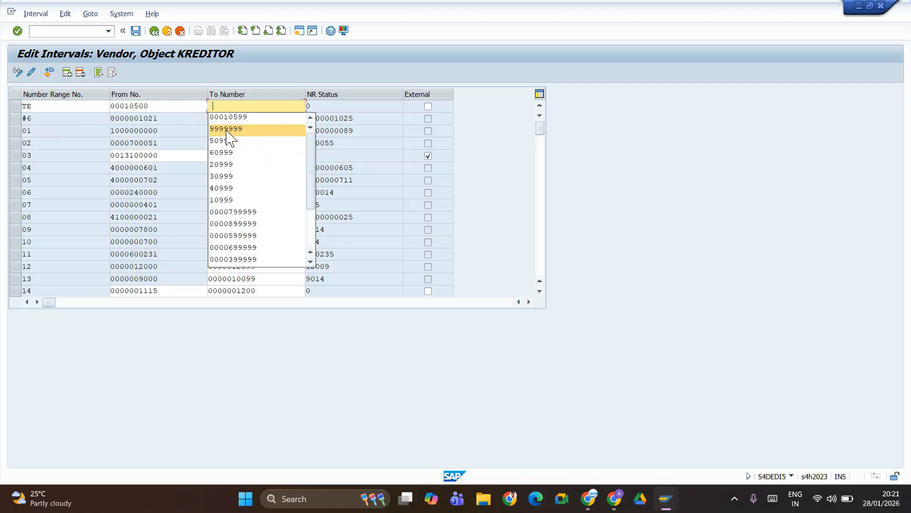
click(234, 120)
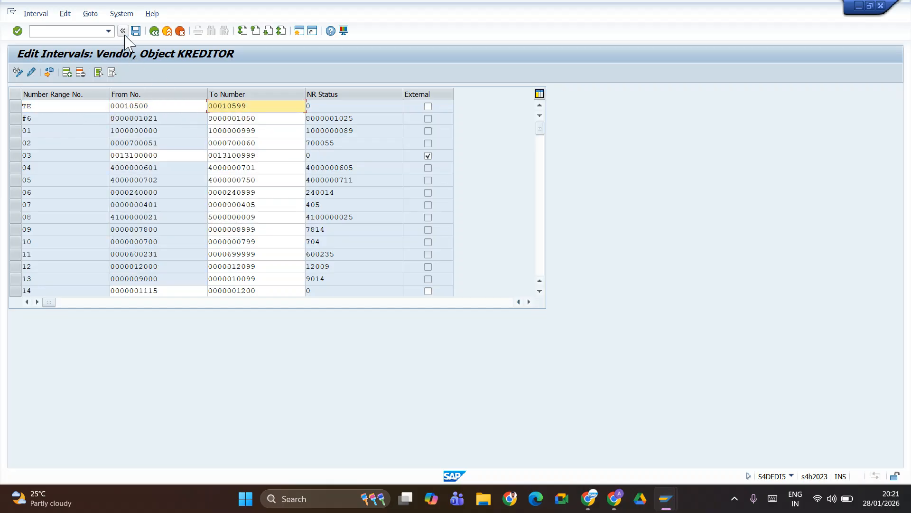
click(137, 33)
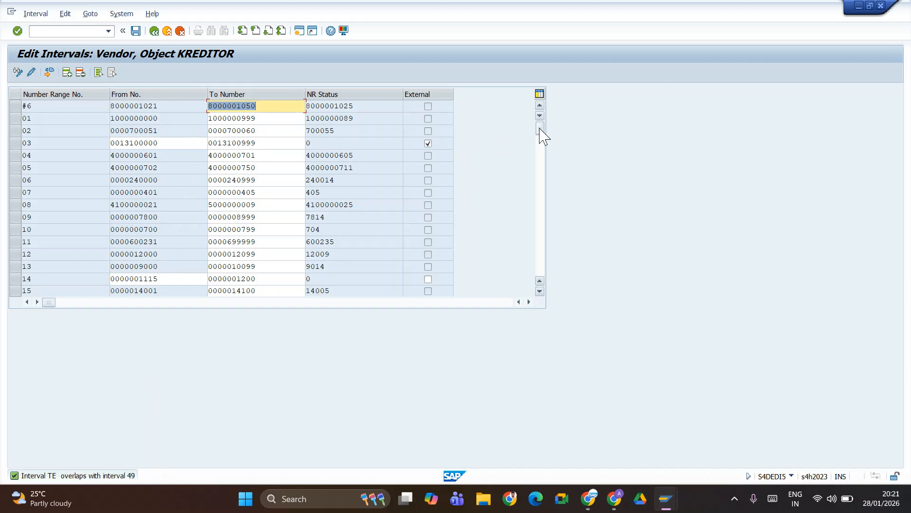
- Scroll down to the TE interval row, select it and delete it
drag(541, 133, 541, 211)
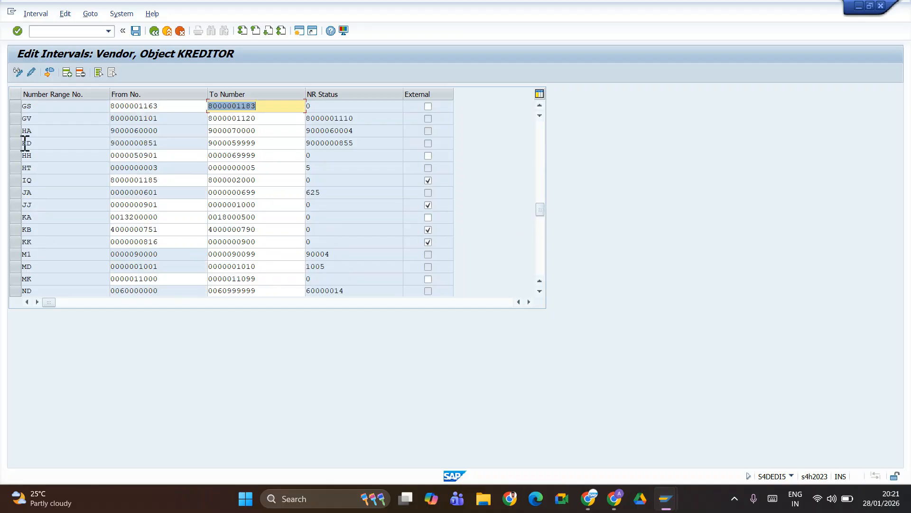
scroll(28, 209, down, 10)
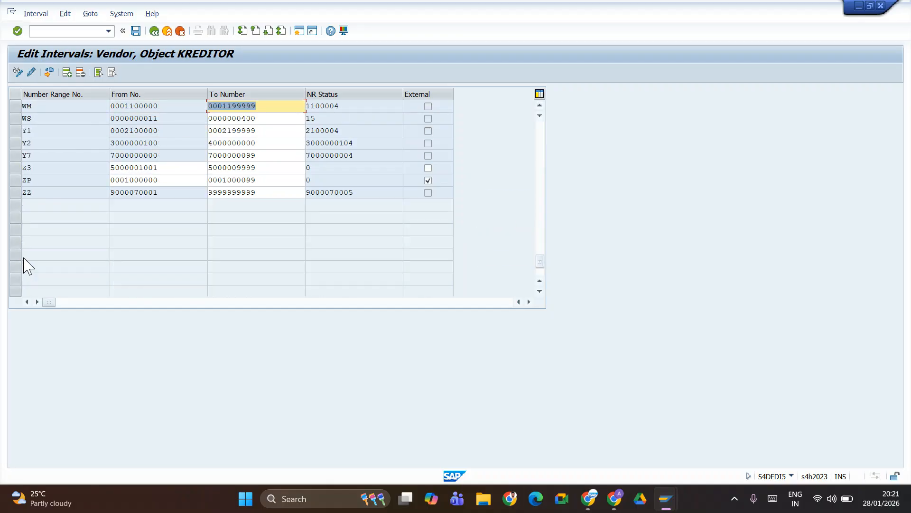
scroll(27, 227, up, 8)
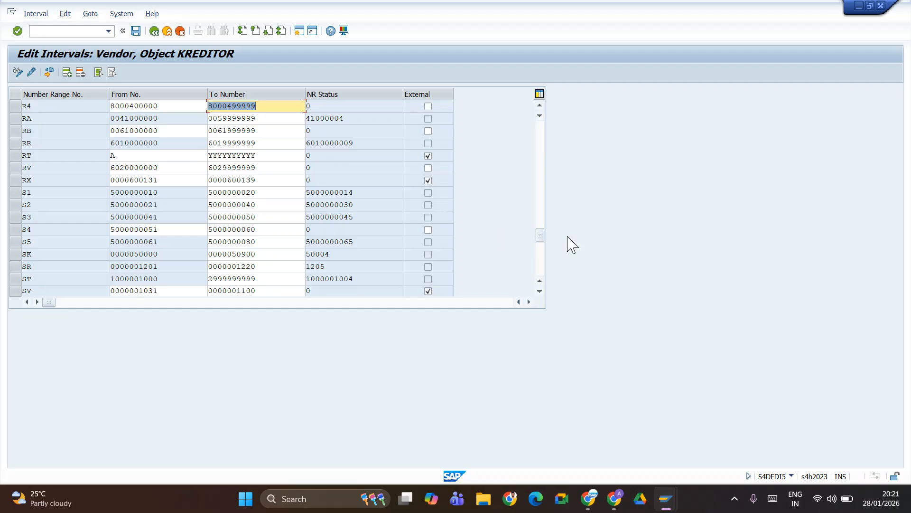
click(540, 291)
click(540, 291)
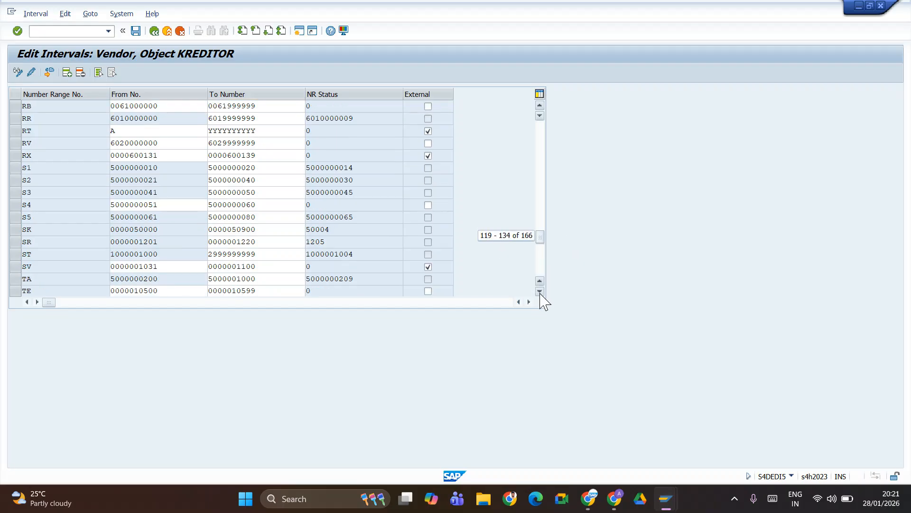
click(539, 291)
click(539, 291)
click(540, 291)
click(540, 291)
click(540, 291)
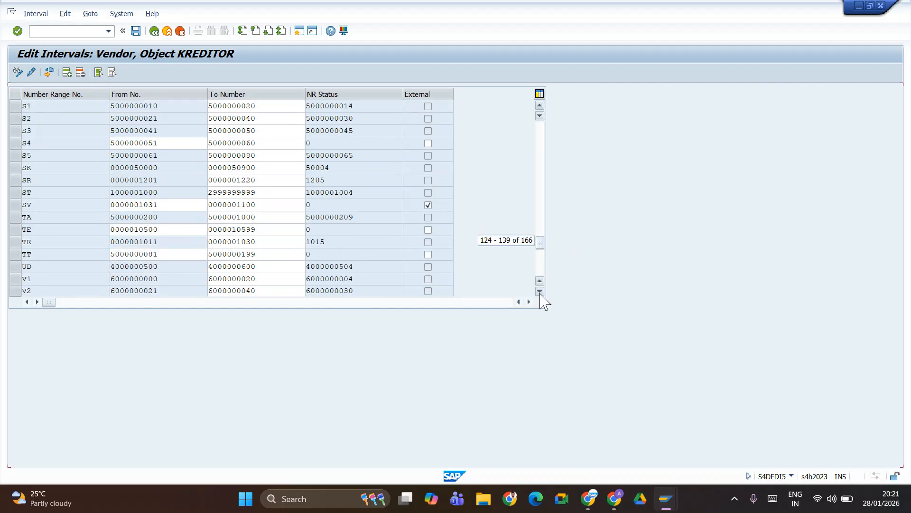
click(539, 291)
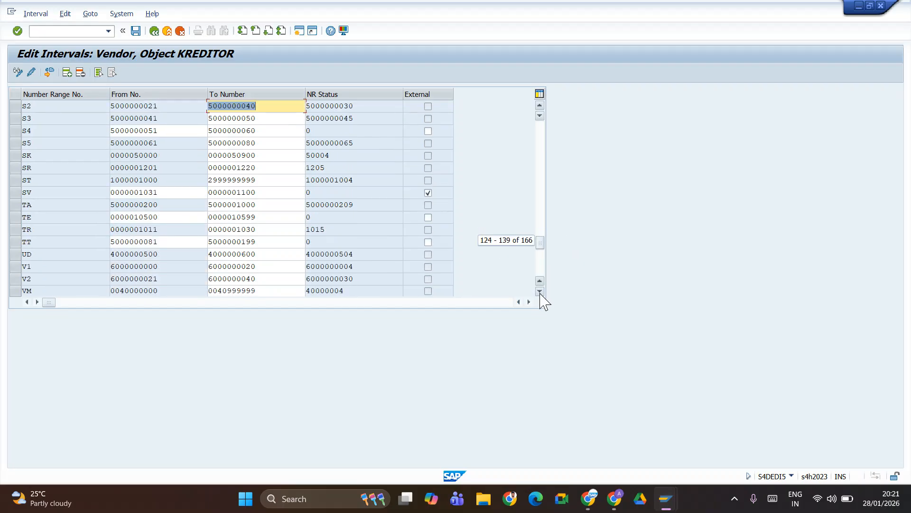
click(16, 217)
click(80, 72)
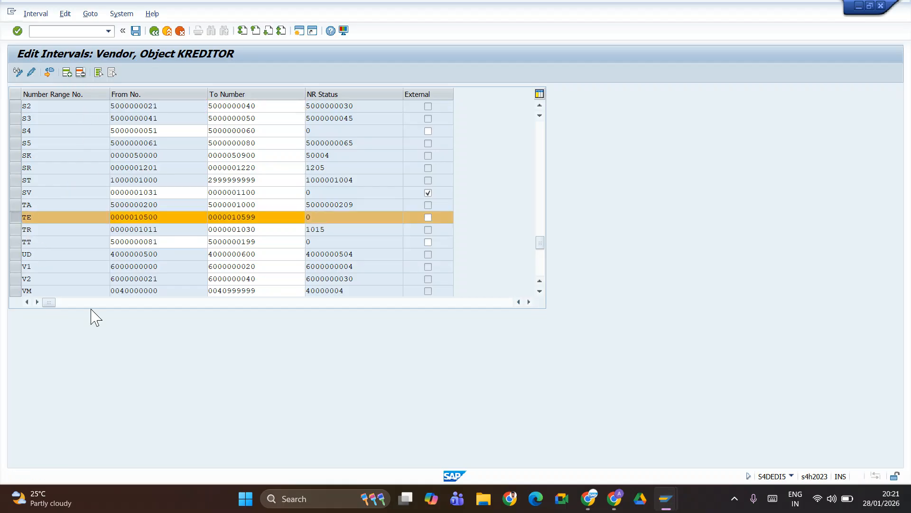
- Save the TE removal, then add a new TE interval 450000–459999 and save
click(135, 32)
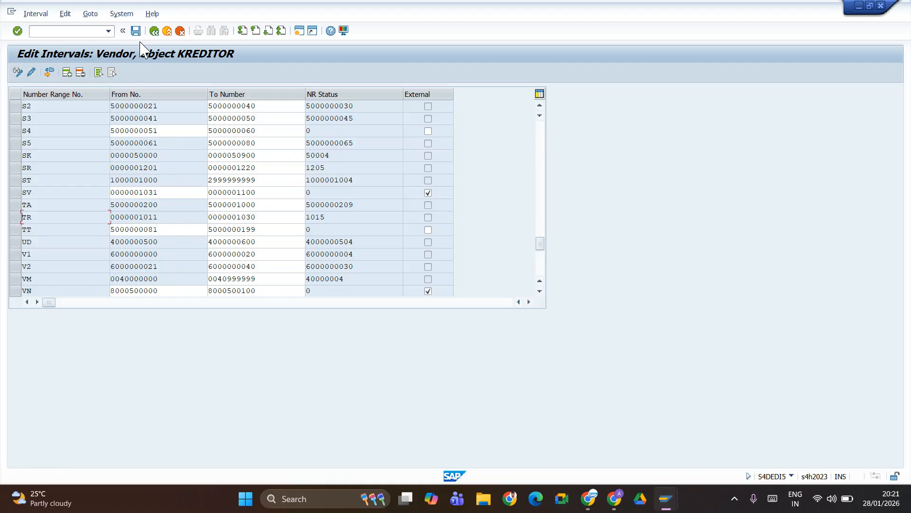
click(70, 77)
scroll(71, 145, up, 1)
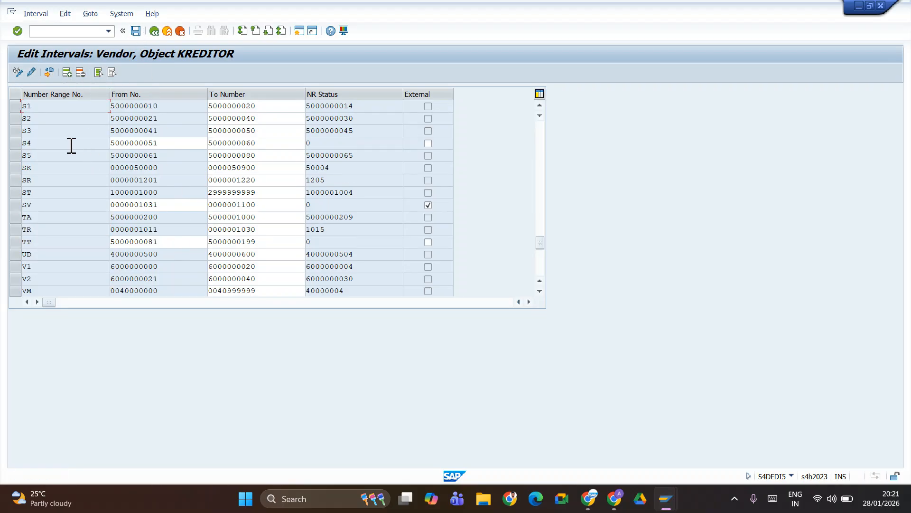
drag(540, 243, 540, 126)
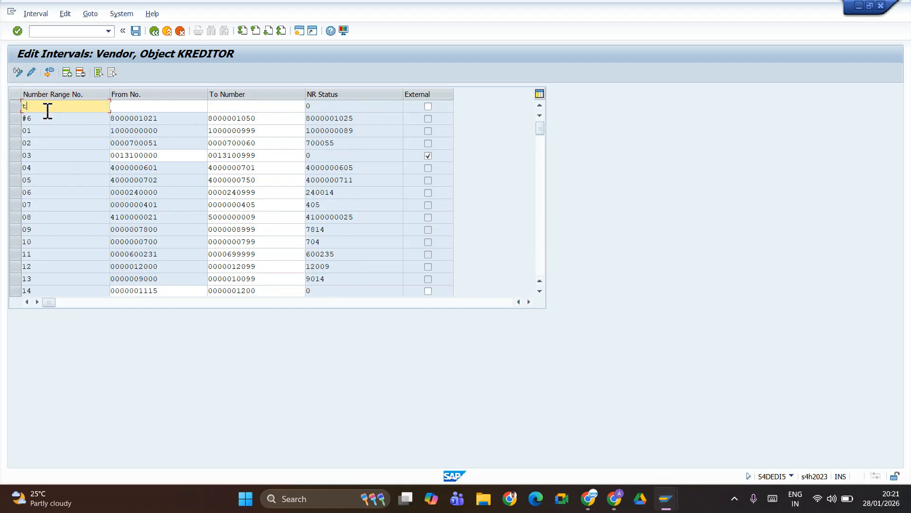
text(e)
click(129, 112)
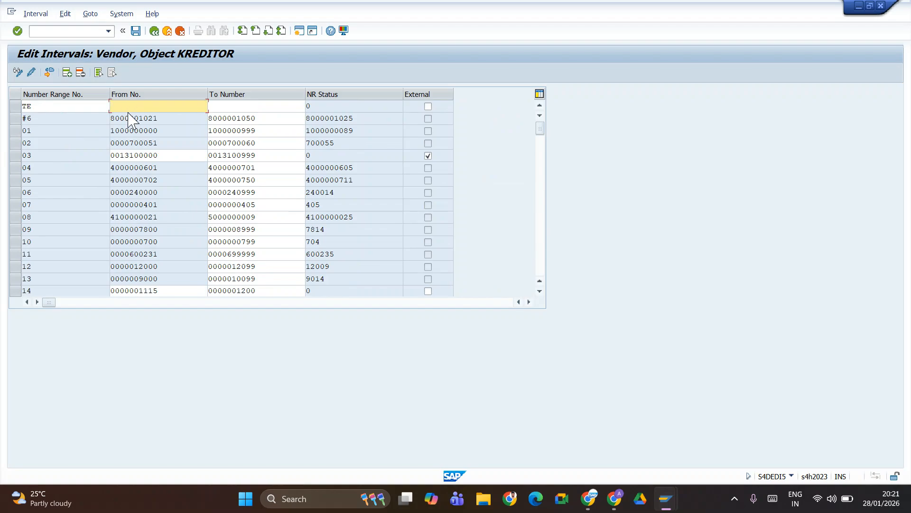
text(450000)
key(Tab)
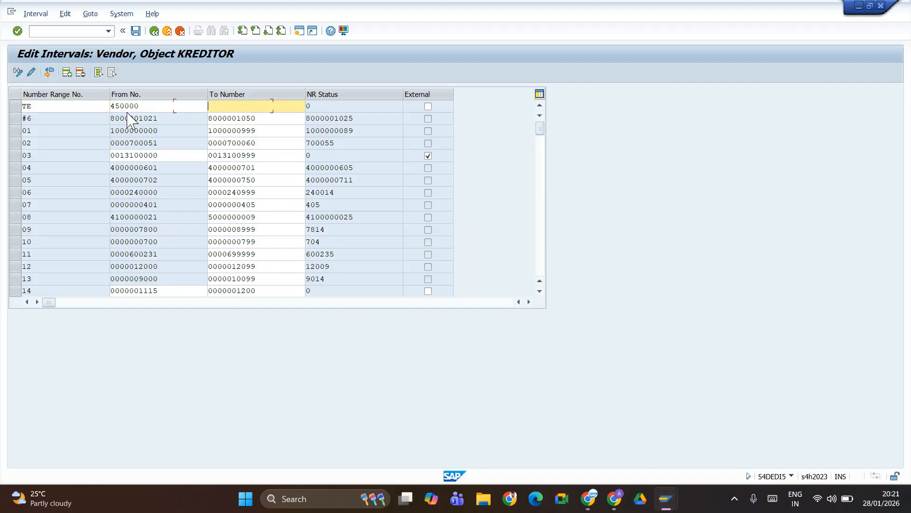
text(459999)
key(Return)
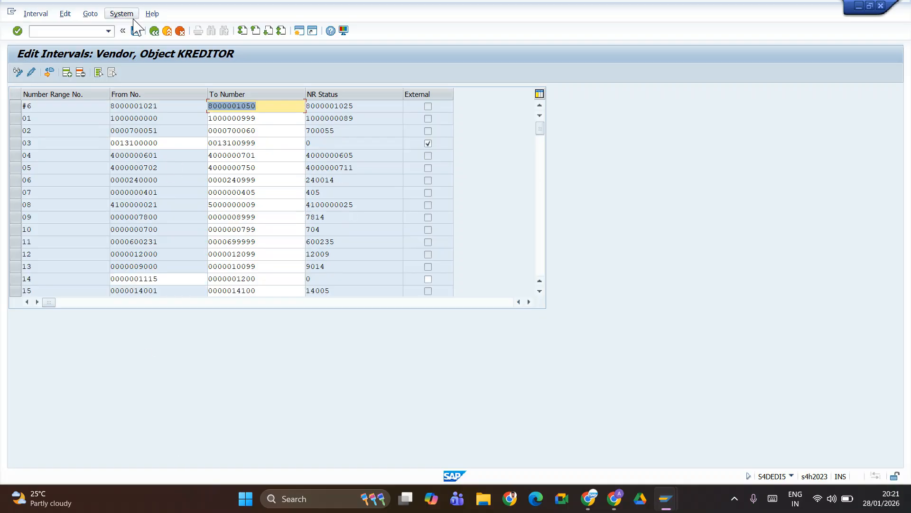
click(136, 30)
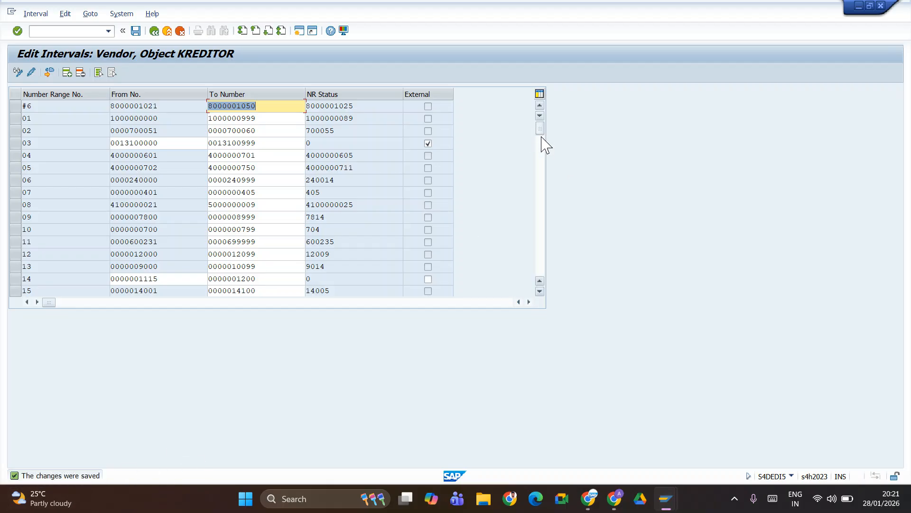
drag(540, 128, 539, 248)
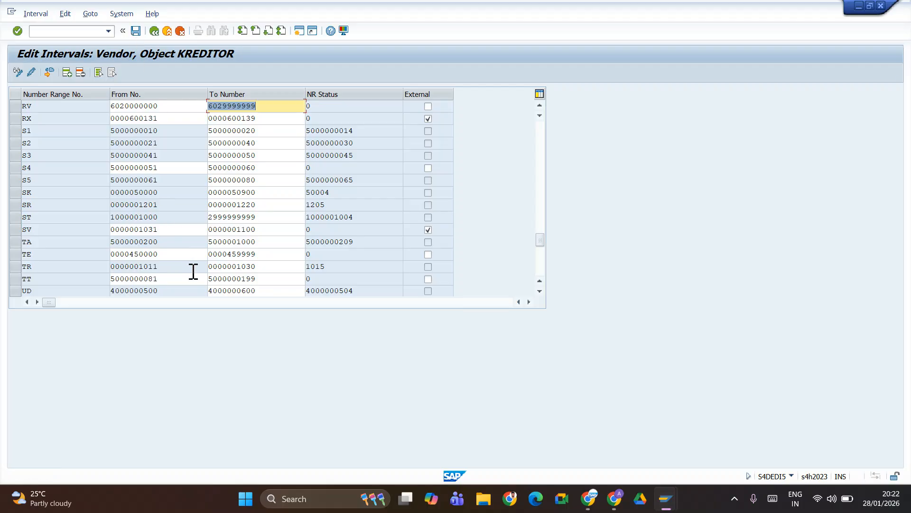
click(258, 256)
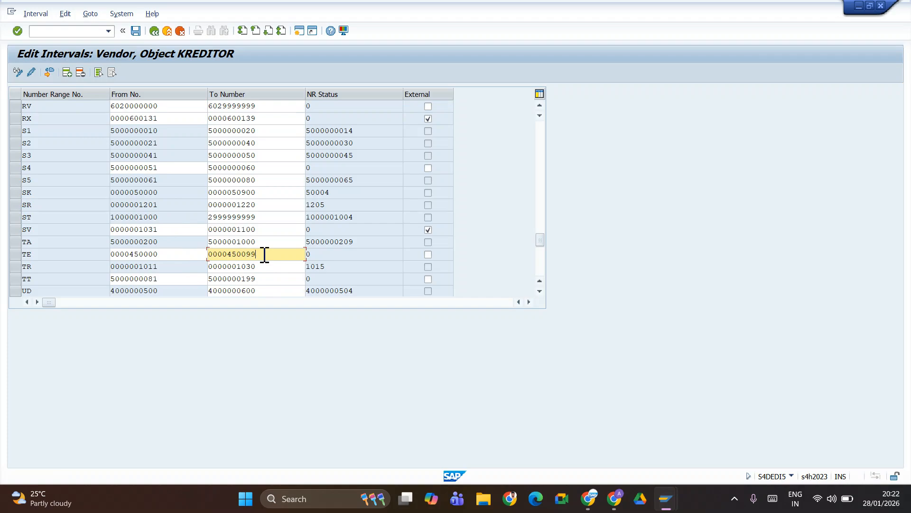
click(136, 31)
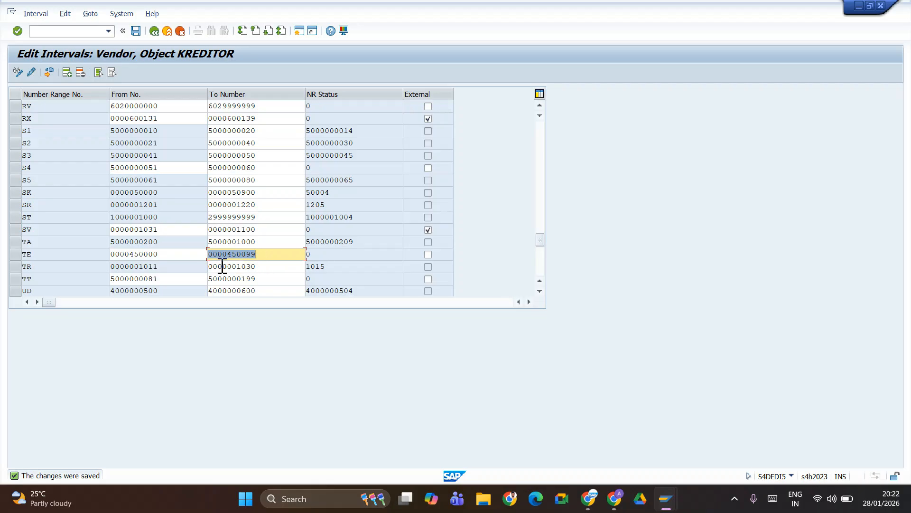
drag(148, 253, 182, 267)
click(160, 256)
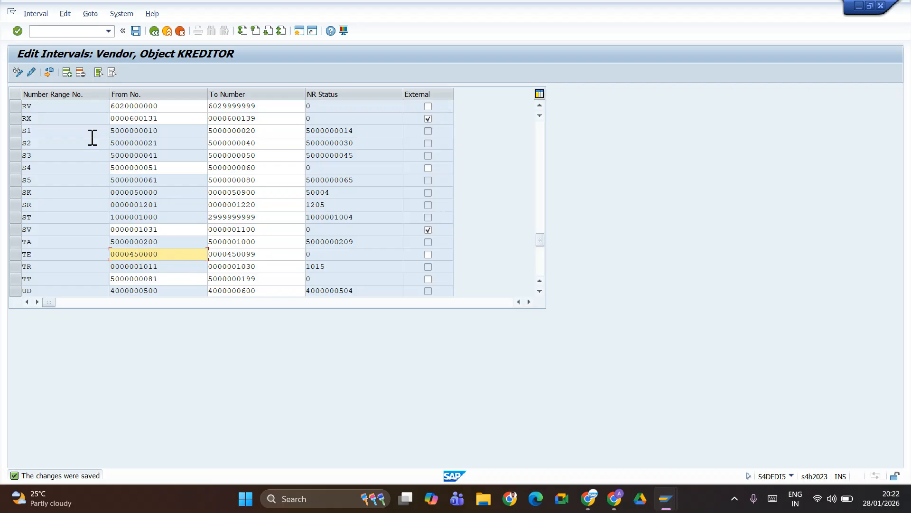
- Confirm the interval entries and back out twice to the Display IMG tree
click(136, 31)
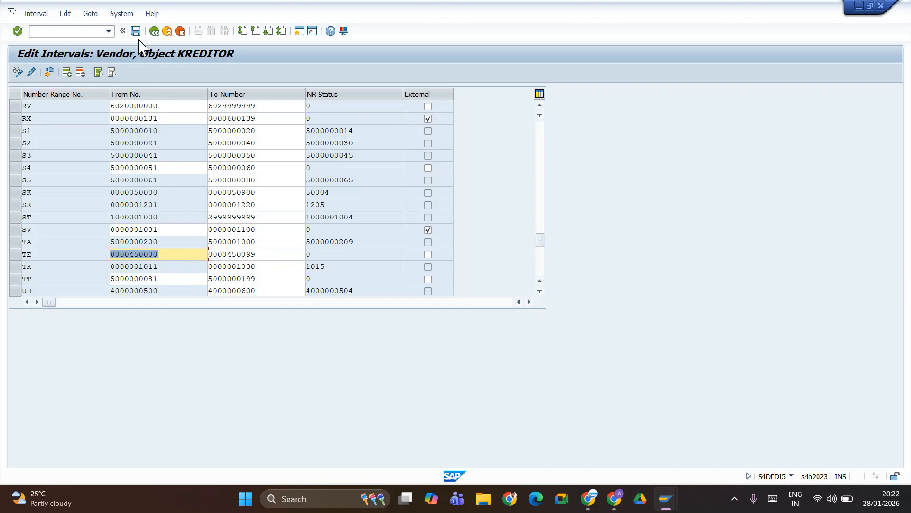
click(155, 33)
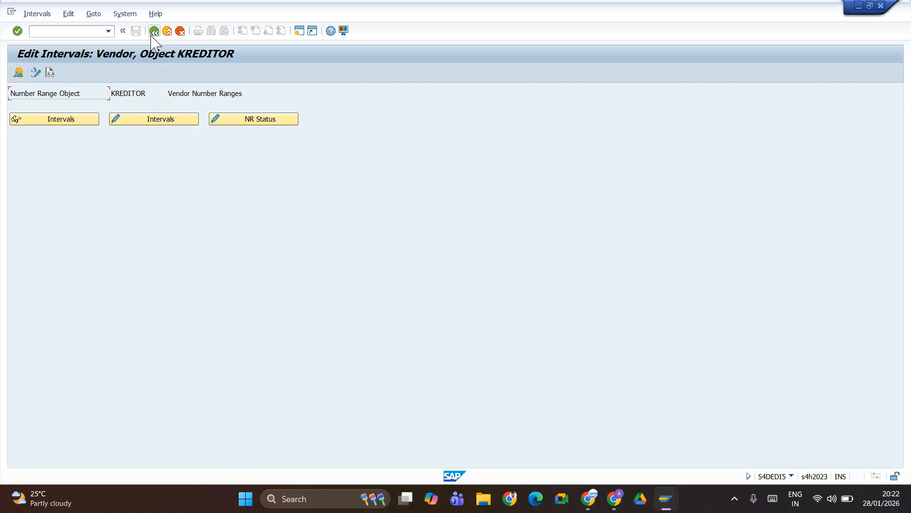
click(154, 32)
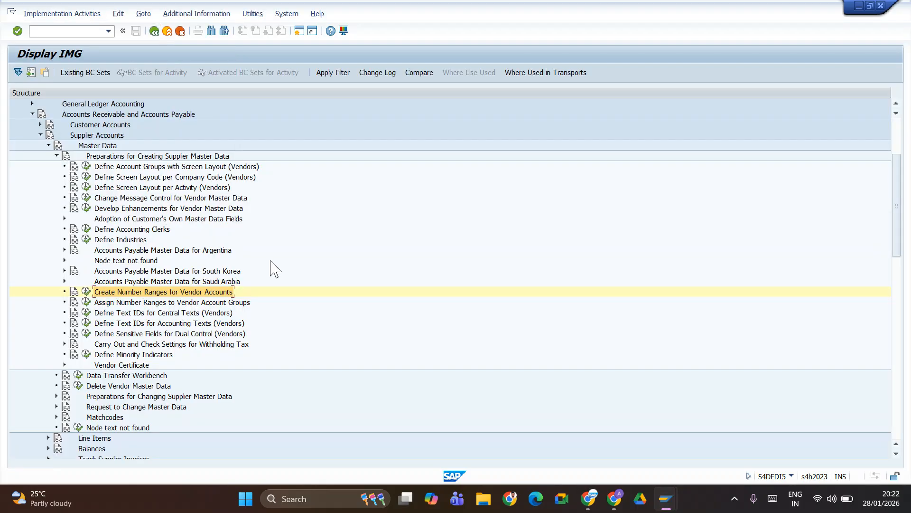
- Open the vendor account group number range assignment and position on group TAEV
click(84, 305)
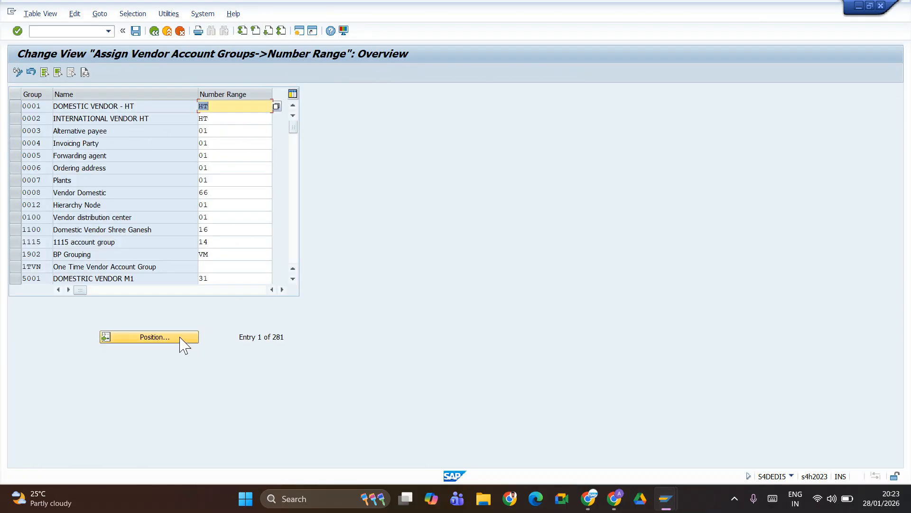
click(183, 341)
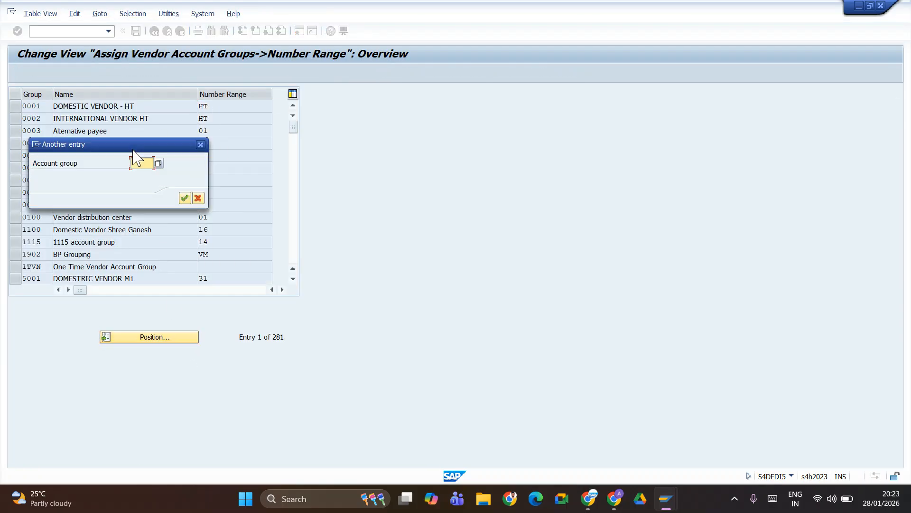
text(ta)
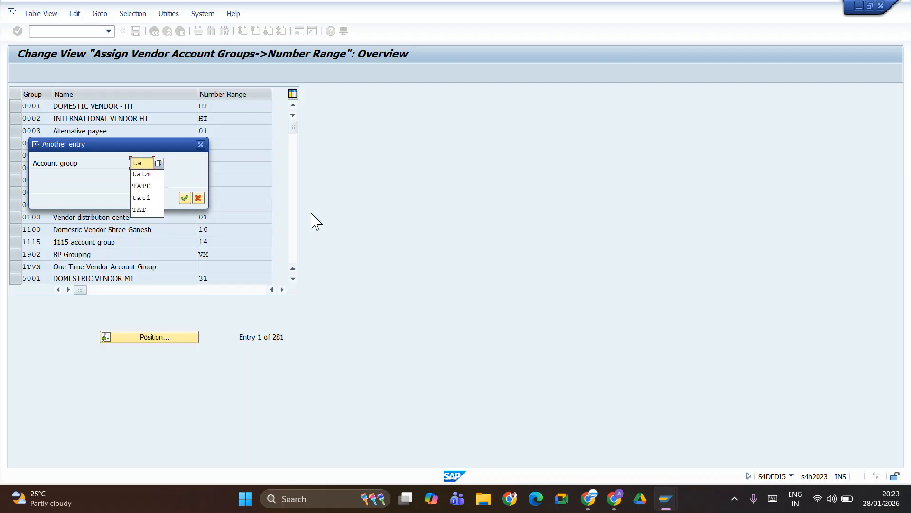
text(ev)
key(Return)
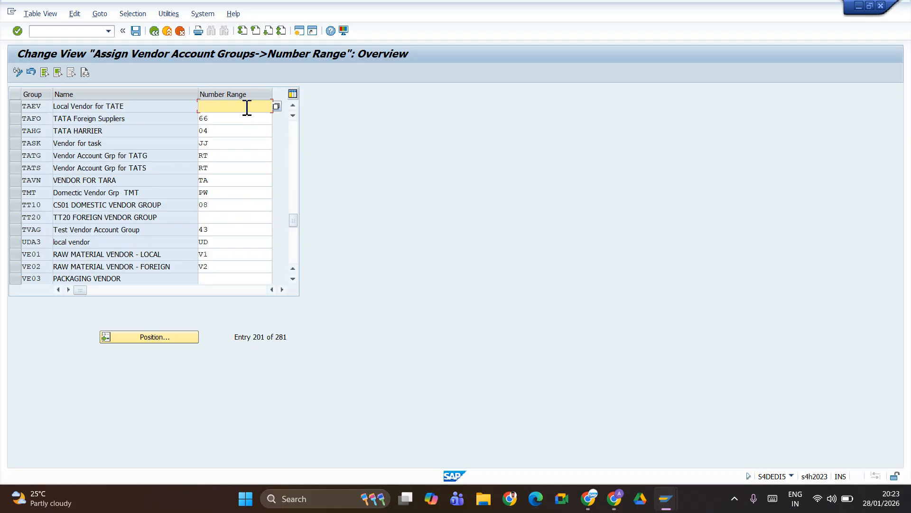
- Assign number range TE to TAEV, save with the customizing request, and return to Sheets
text(te)
key(Return)
click(136, 32)
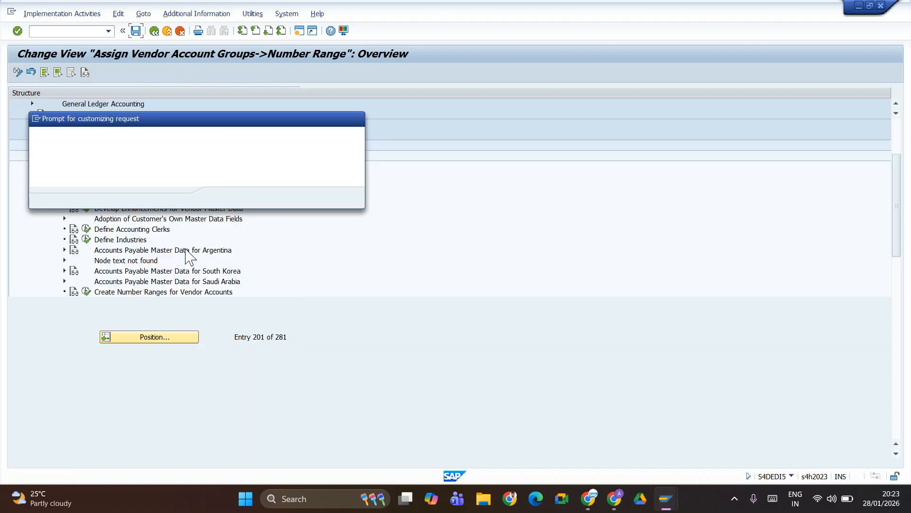
click(221, 198)
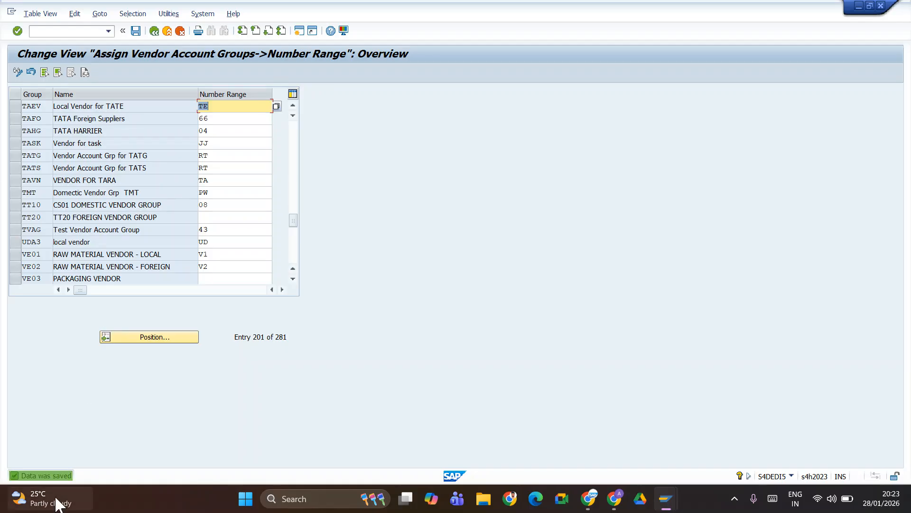
key(alt+Tab)
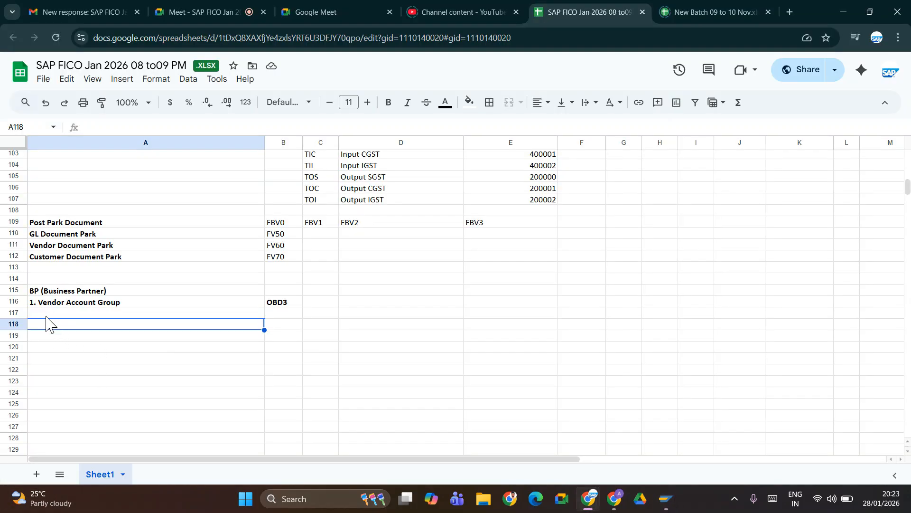
- Log bold step 2, 'Define Number ranges for Vendor account', with transaction XKN1 in row 117
click(48, 315)
text(2)
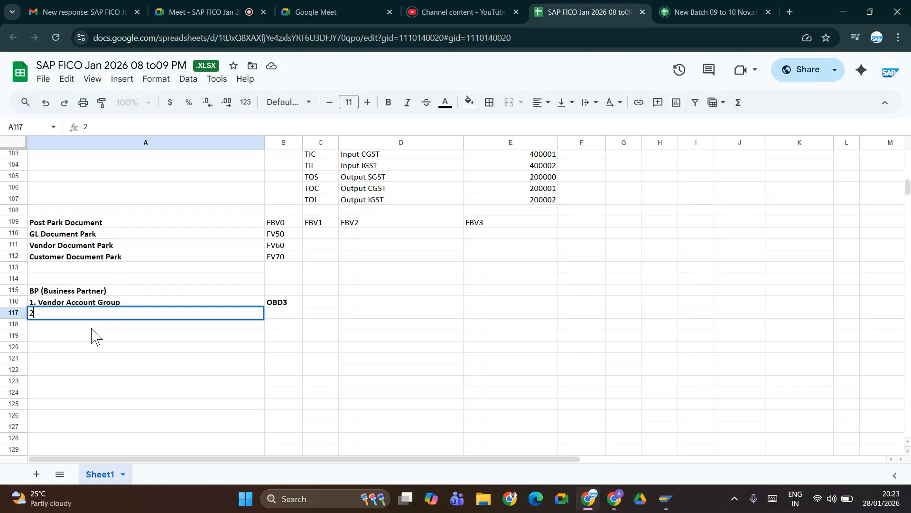
text(. Ve)
key(BackSpace)
key(BackSpace)
text(Define Numb)
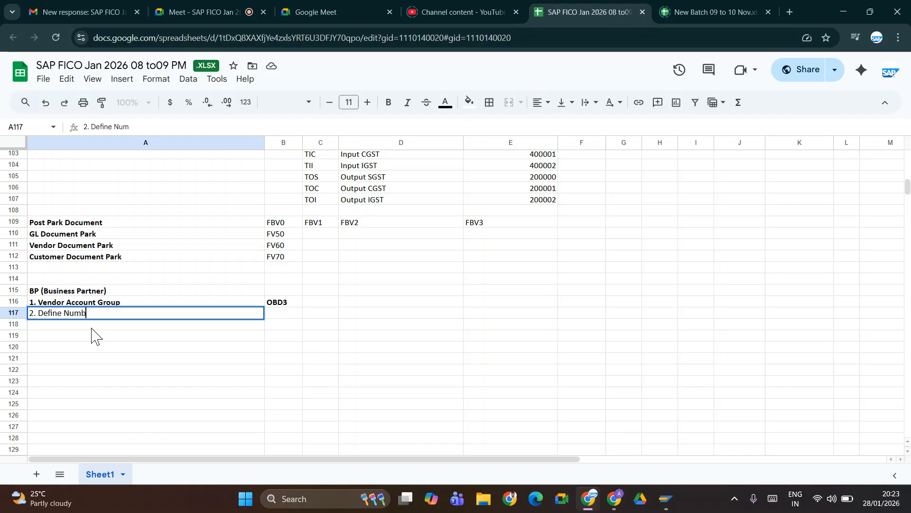
text(er ranges for Ven)
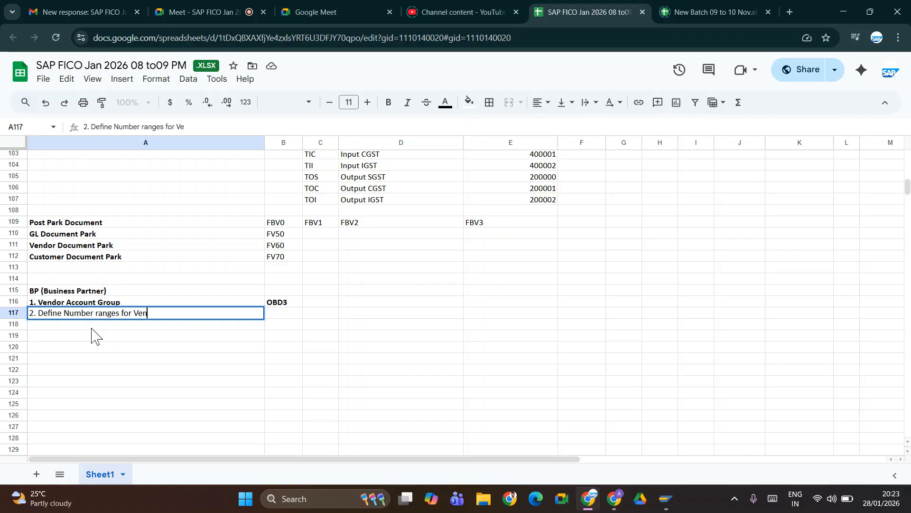
text(dor account)
key(ctrl+Return)
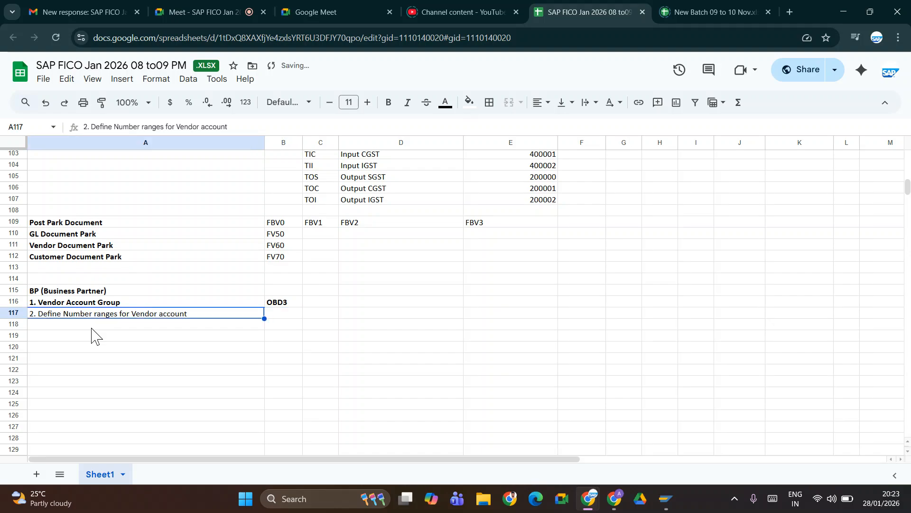
key(ctrl+b)
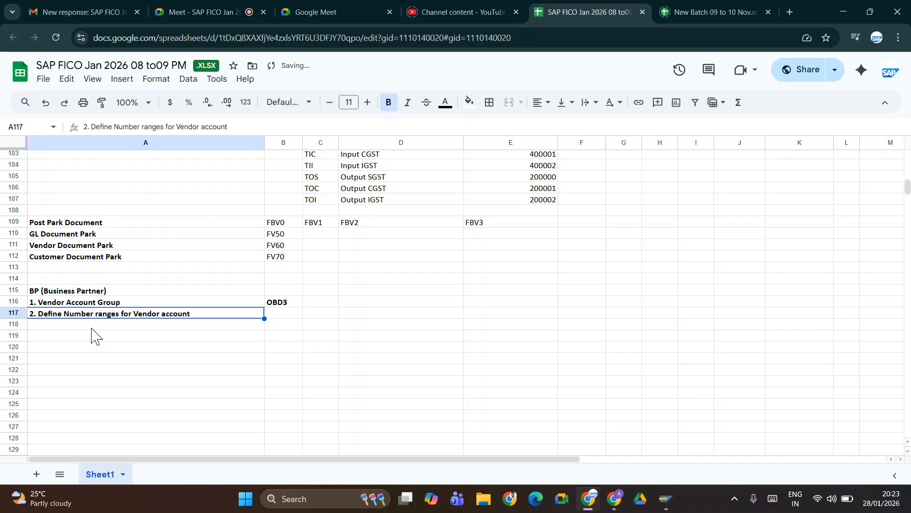
key(Tab)
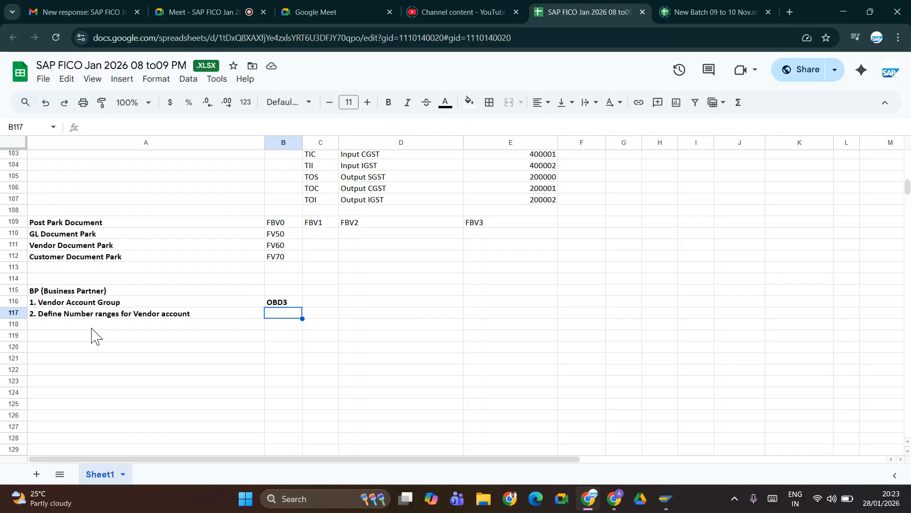
text(XK)
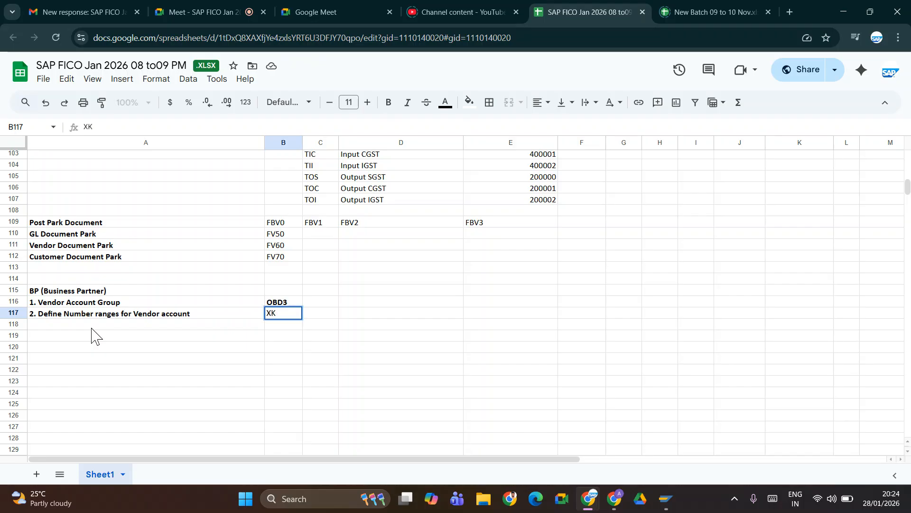
text(N1)
key(ctrl+Return)
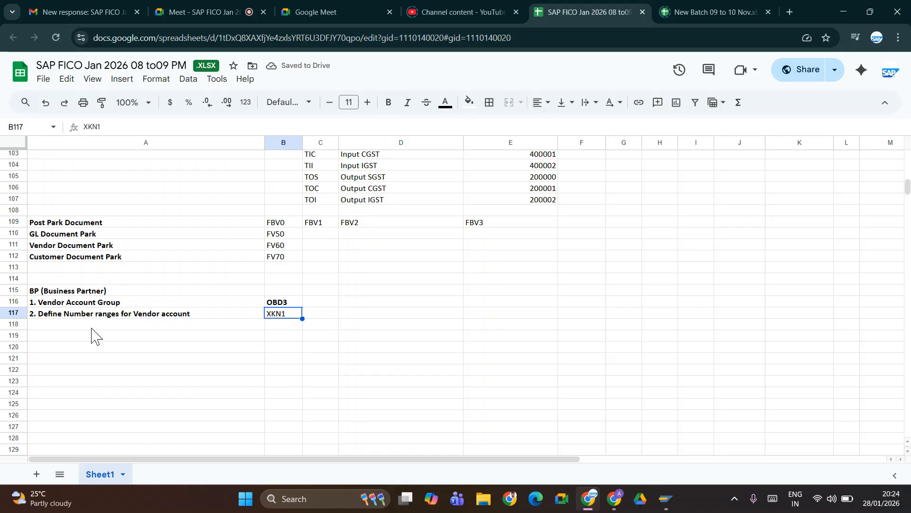
key(ctrl+b)
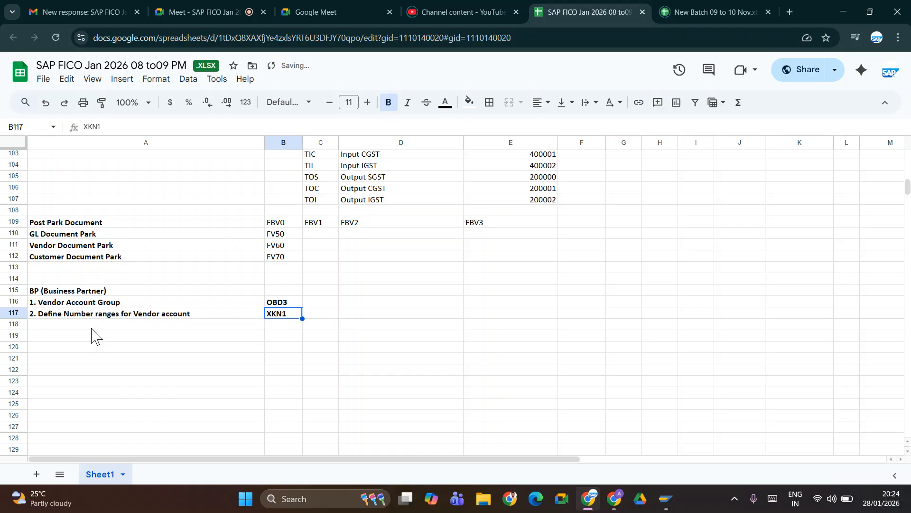
- Record TAEV in C116 and TE in C117, both in bold
click(319, 305)
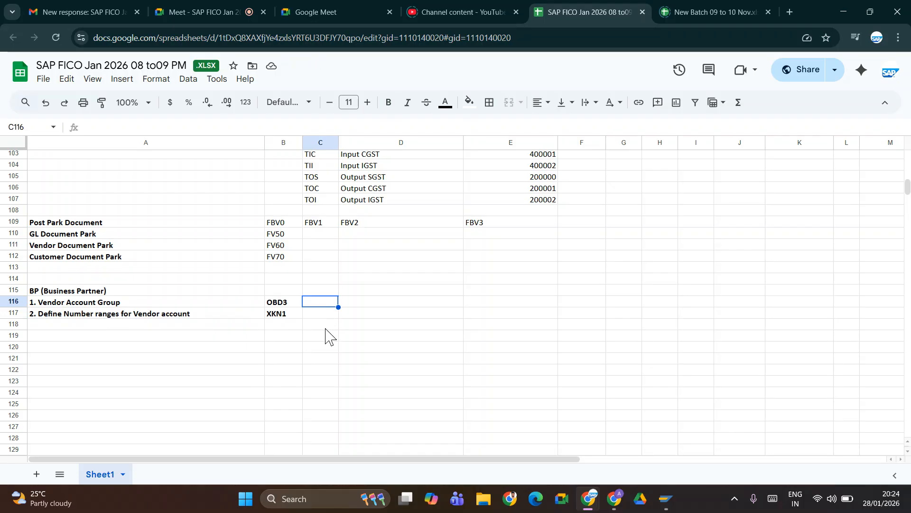
text(TAEV)
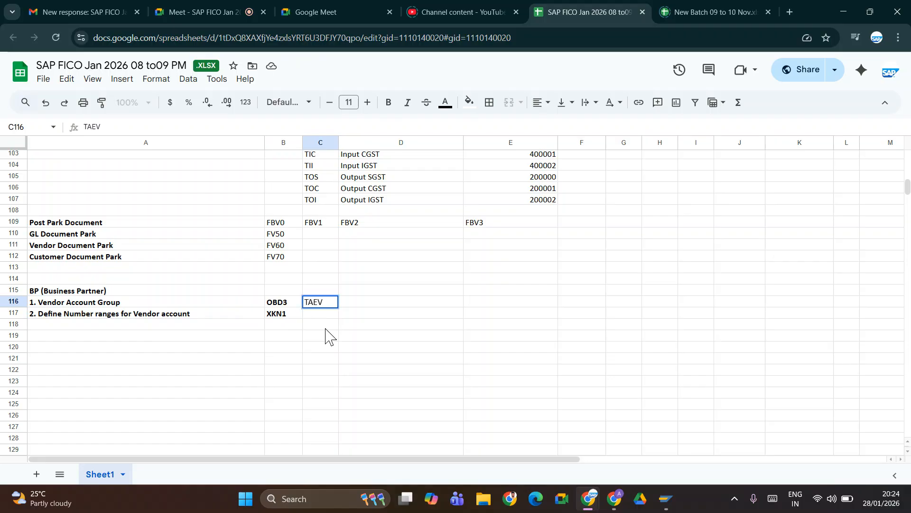
key(Right)
key(Left)
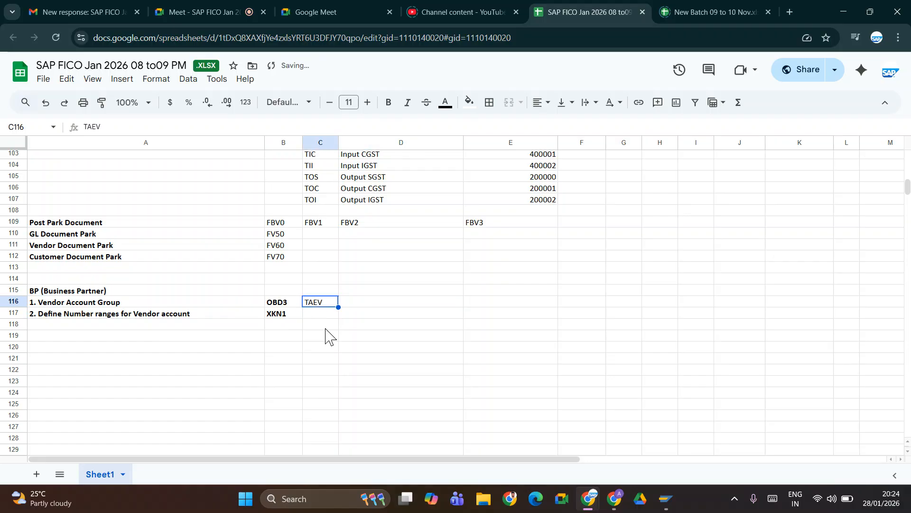
key(ctrl+b)
key(Down)
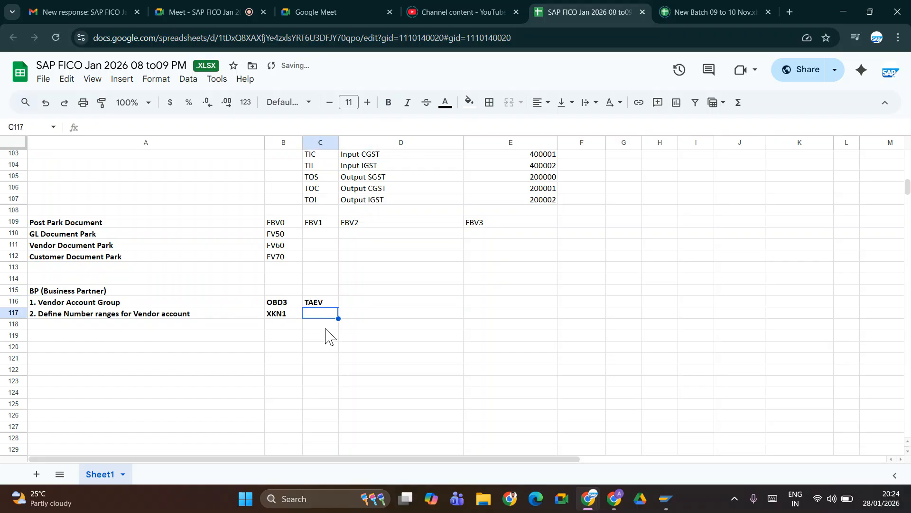
text(TE)
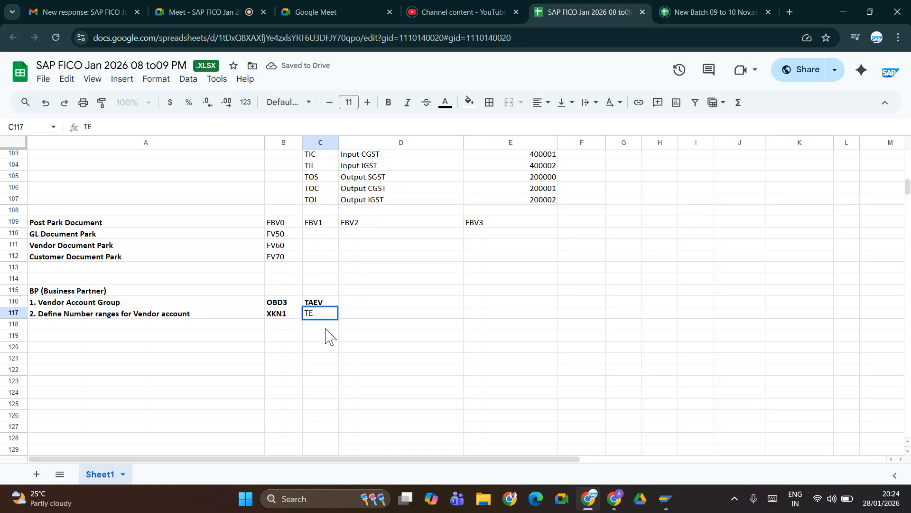
key(Tab)
key(Left)
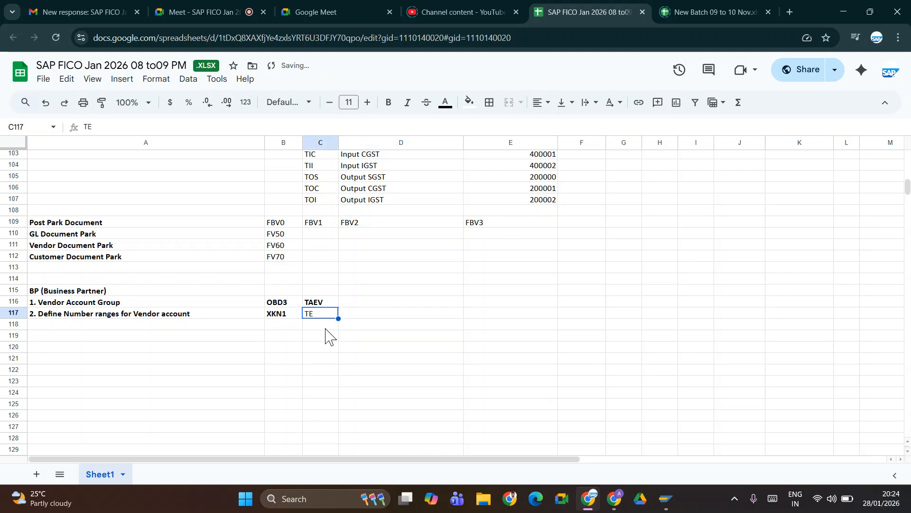
key(ctrl+b)
- Add bold step 3, 'Assign No renges to Vendor account group', in A118
click(82, 325)
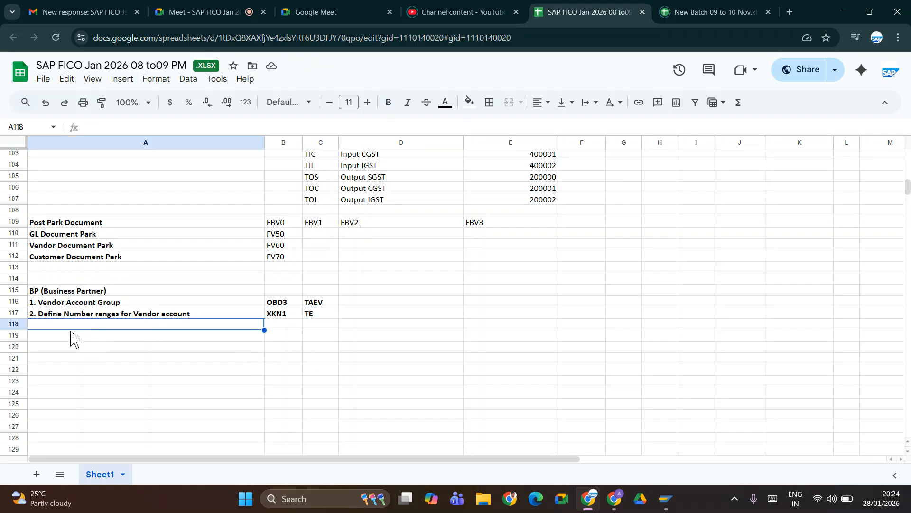
text(3.)
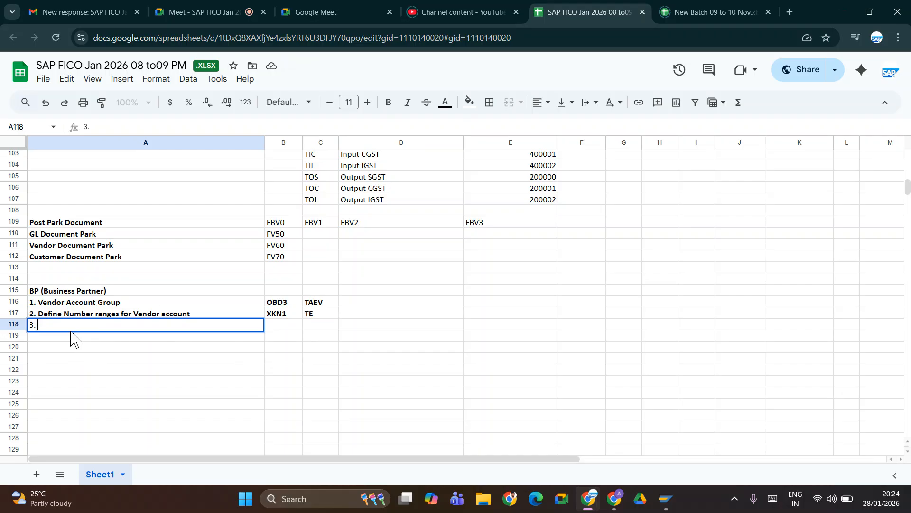
text( Assign Nu)
key(BackSpace)
text(o)
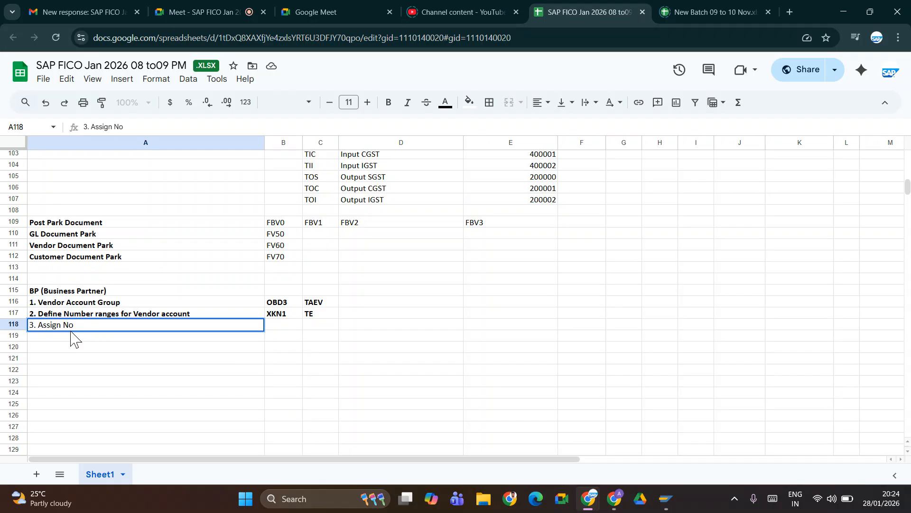
text( ren)
text(a)
text(gf)
key(BackSpace)
text(es to Vendor a)
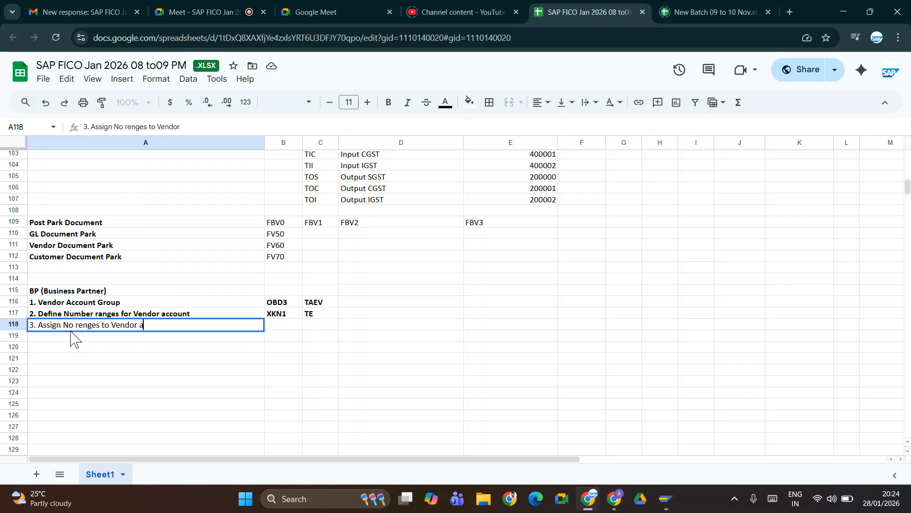
text(ccount group)
key(Right)
key(Left)
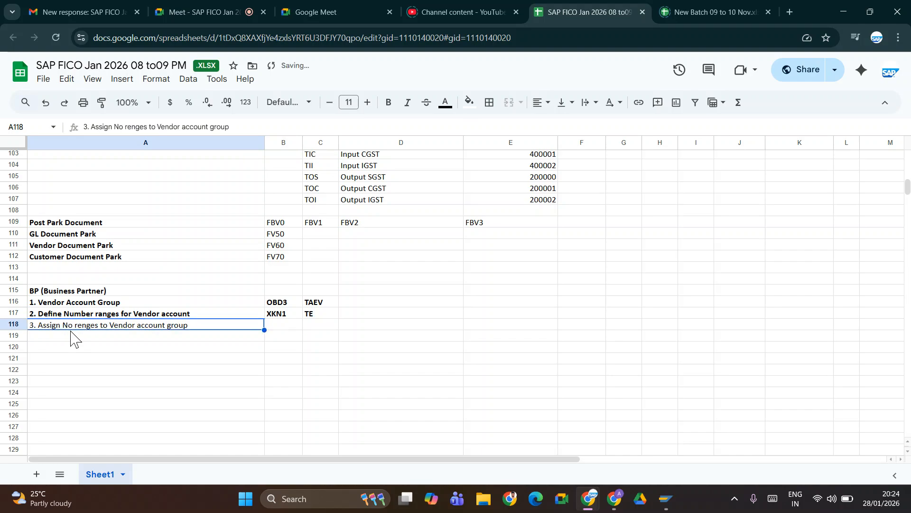
key(ctrl+b)
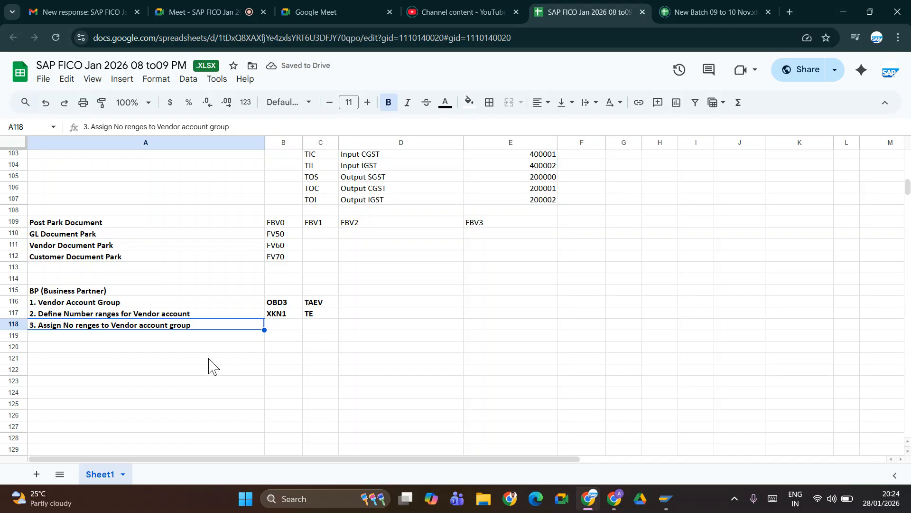
click(38, 336)
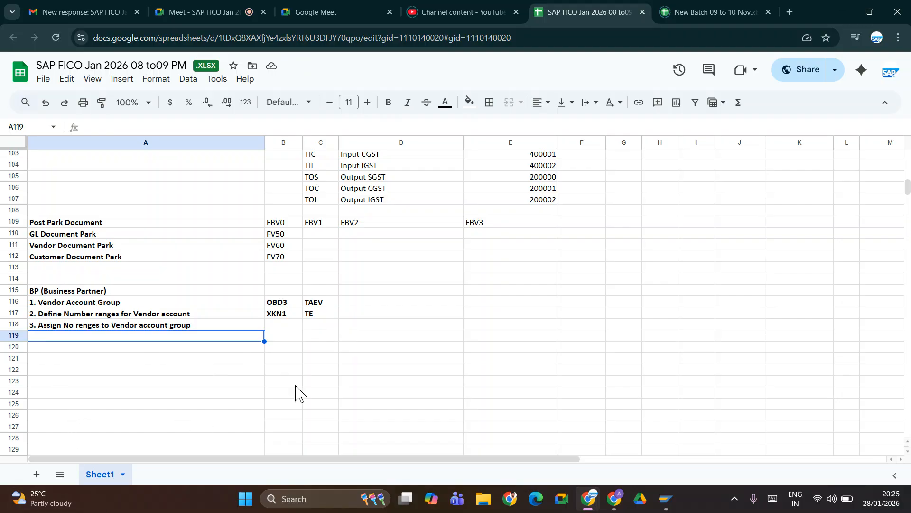
- Enter transaction code OBAS in bold in B118 beside step 3
click(283, 317)
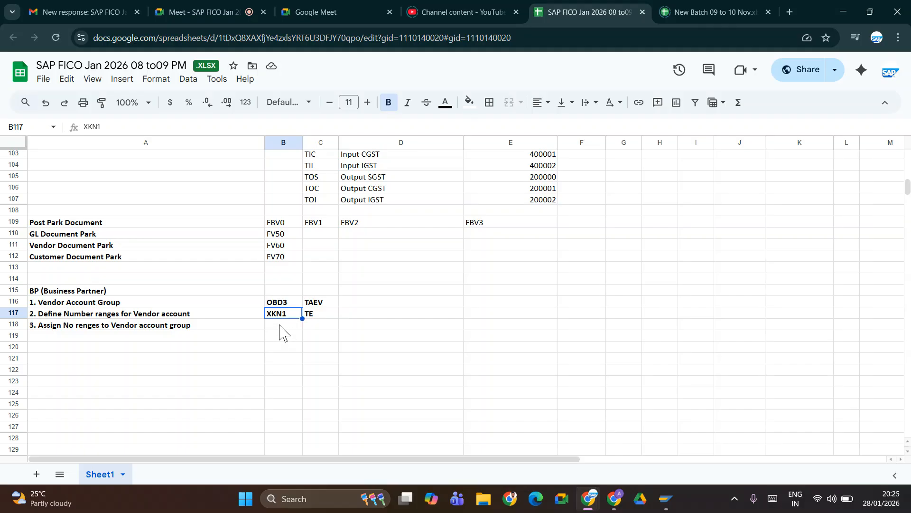
click(281, 326)
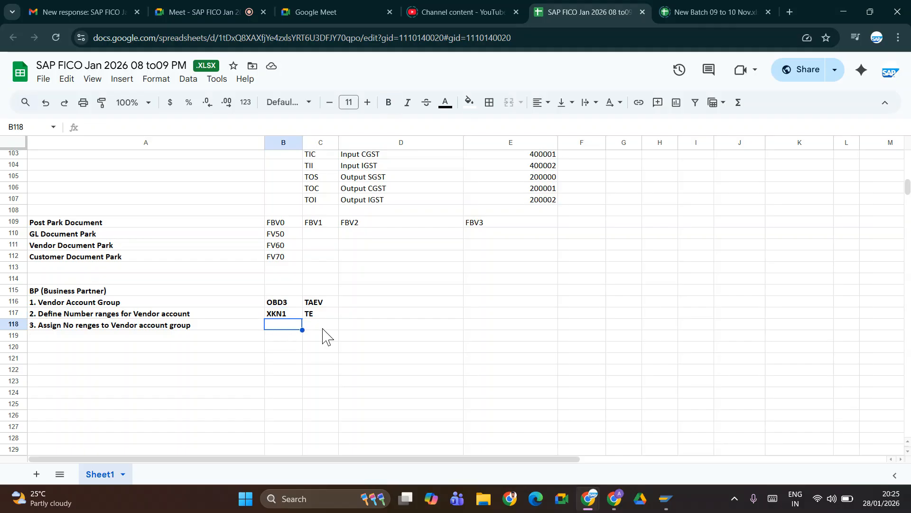
text(OB)
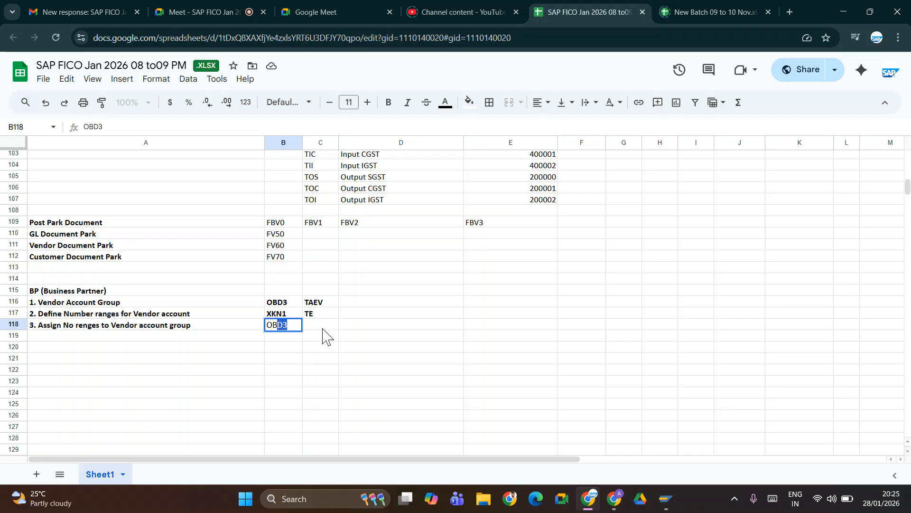
text(AS)
key(Right)
key(Left)
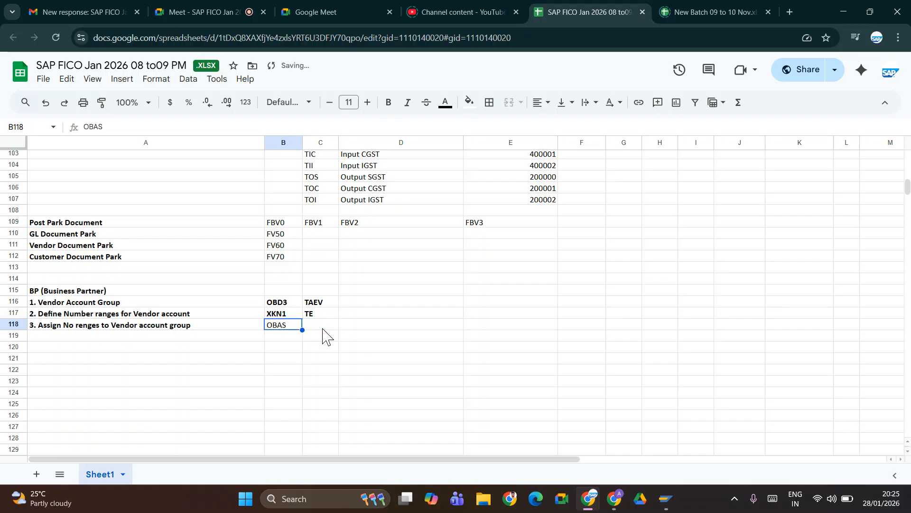
key(ctrl+b)
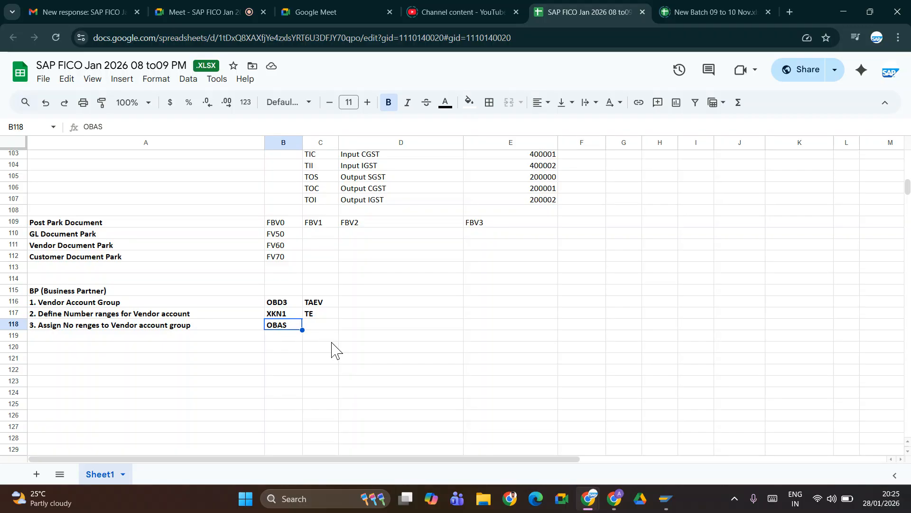
key(Down)
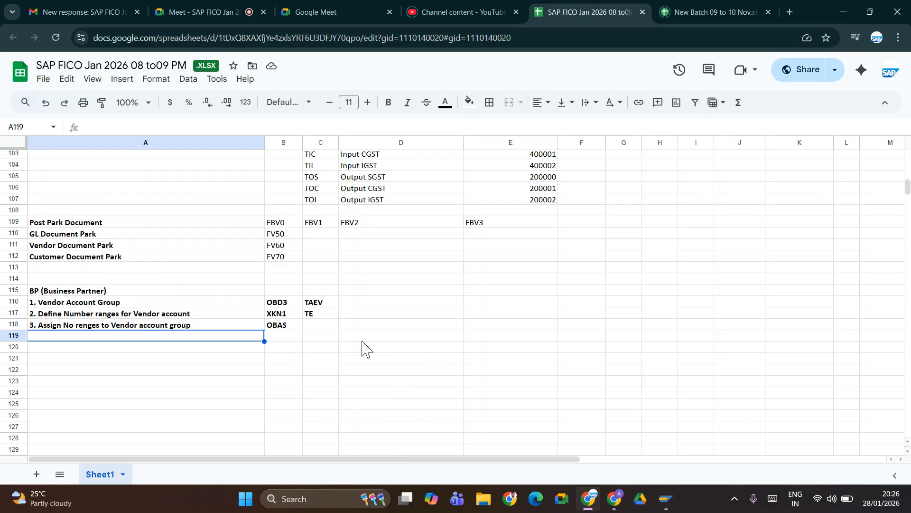
- Go back from the account group number range assignments to the Display IMG tree and scroll to its top
key(alt+Tab)
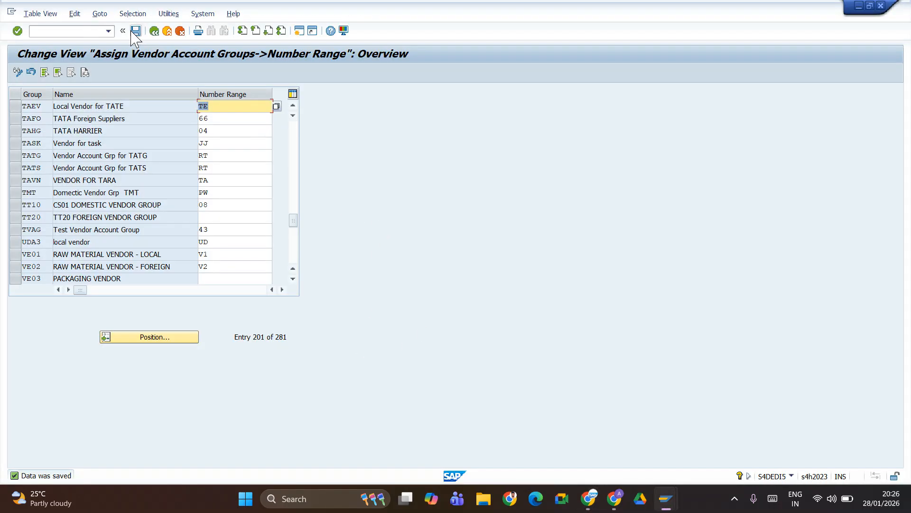
click(154, 31)
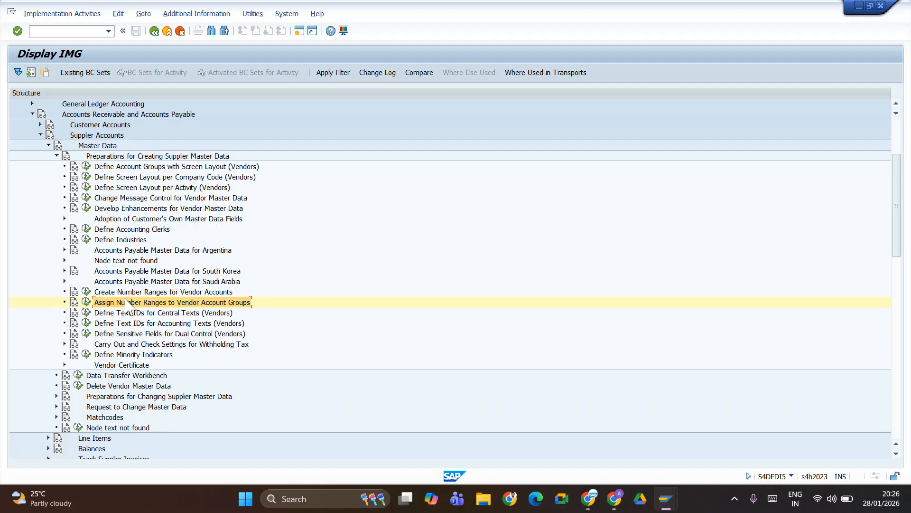
scroll(131, 228, up, 2)
scroll(131, 228, up, 4)
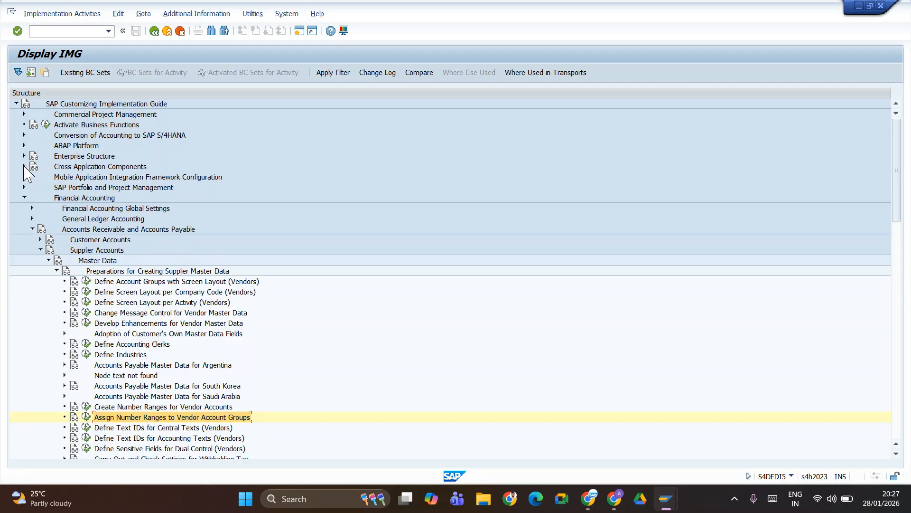
- Log step 4, 'Define Number range for BP', with bold code BUCF in row 119
key(alt+Tab)
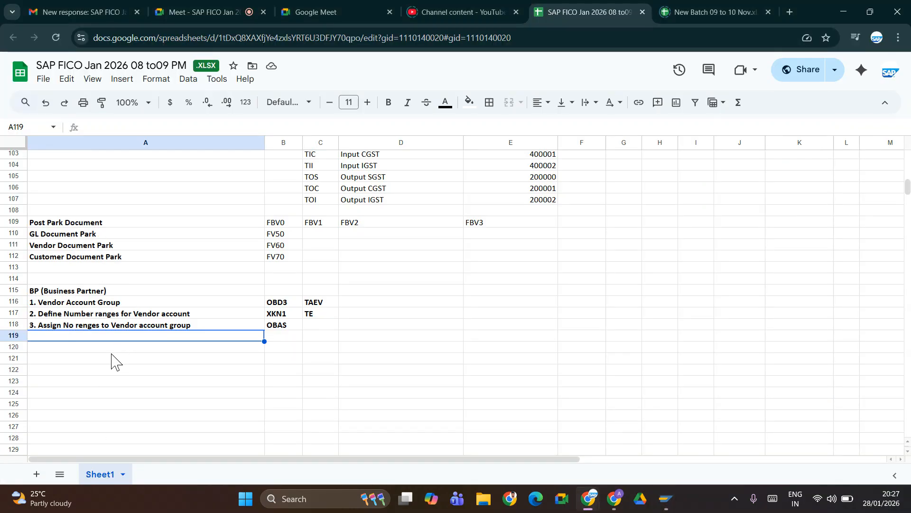
text(4. Define Number range for BP)
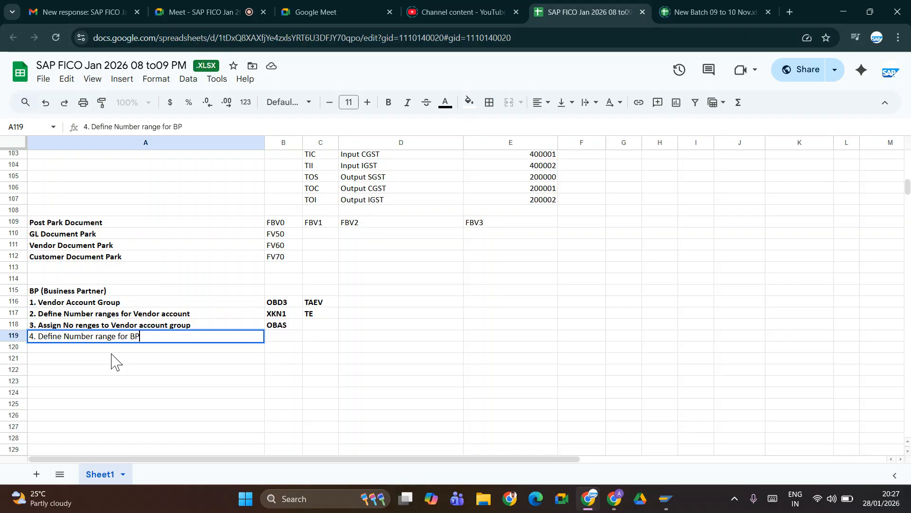
key(ctrl+Return)
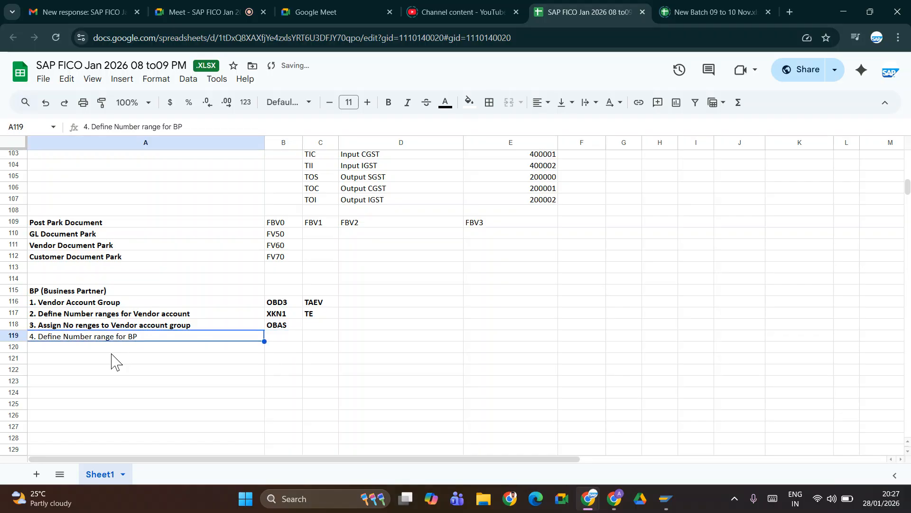
key(ctrl+n)
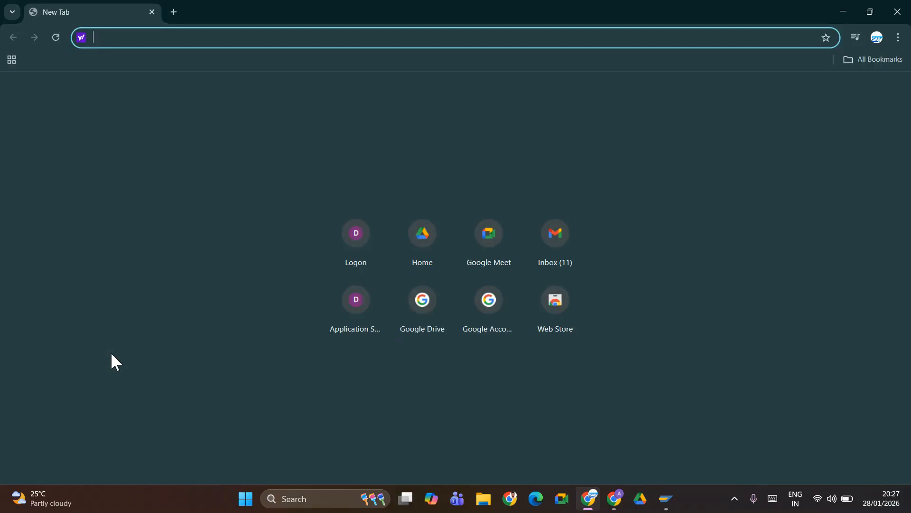
click(897, 12)
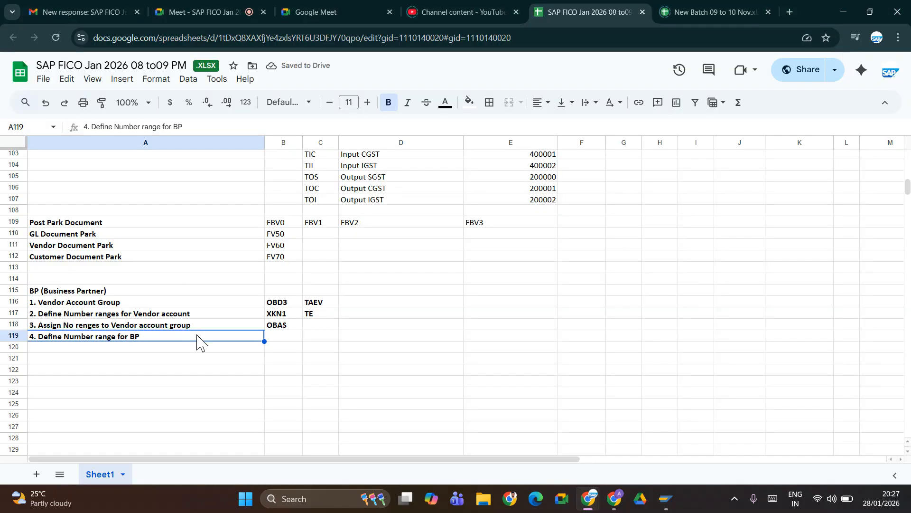
key(Tab)
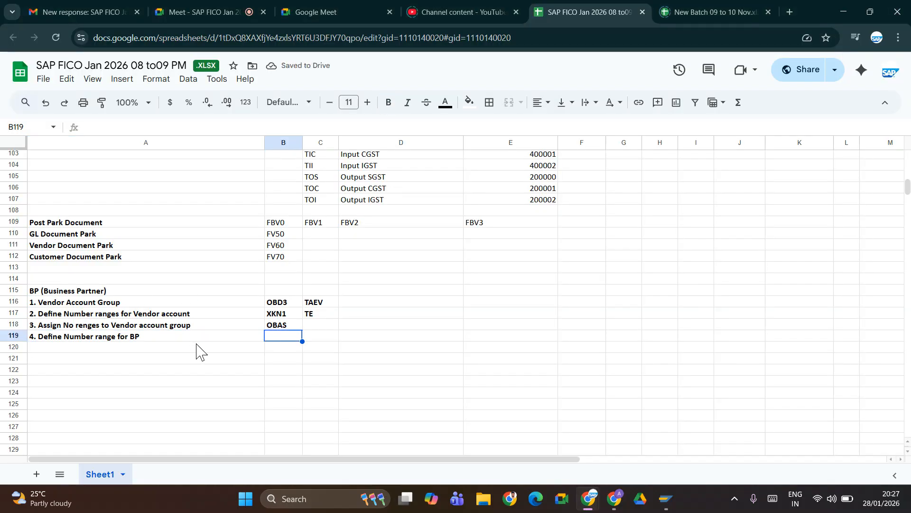
text(BU)
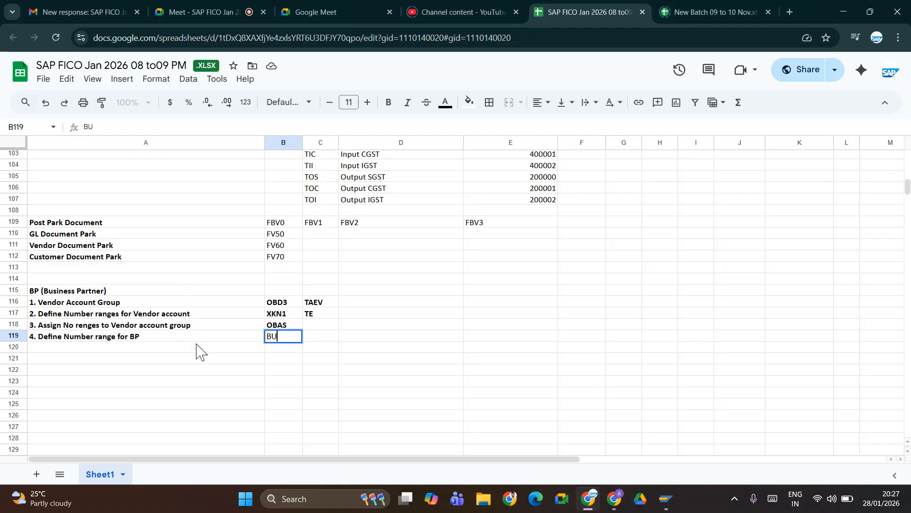
text(CF)
key(ctrl+Return)
key(ctrl+b)
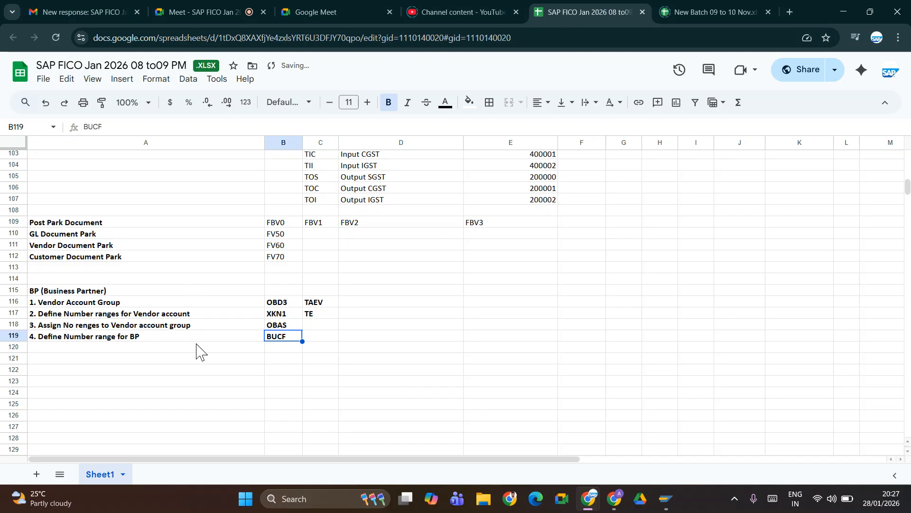
click(150, 351)
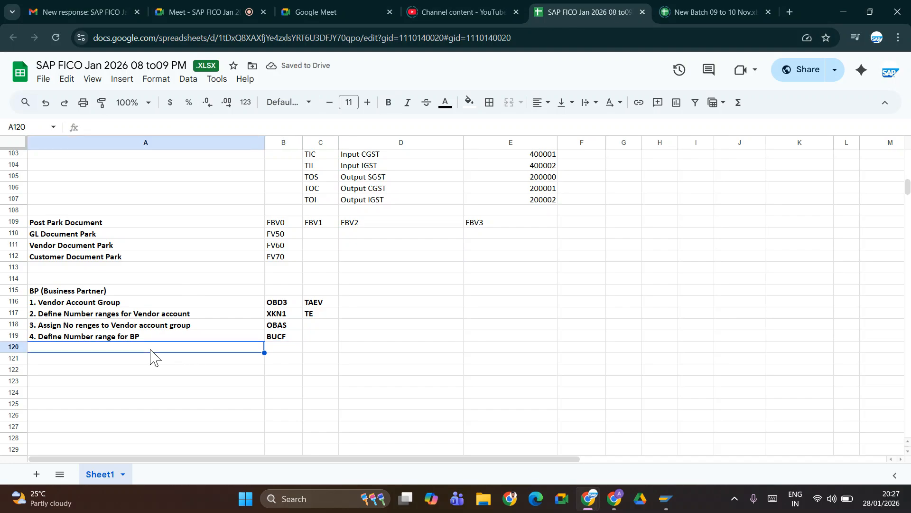
key(alt+Tab)
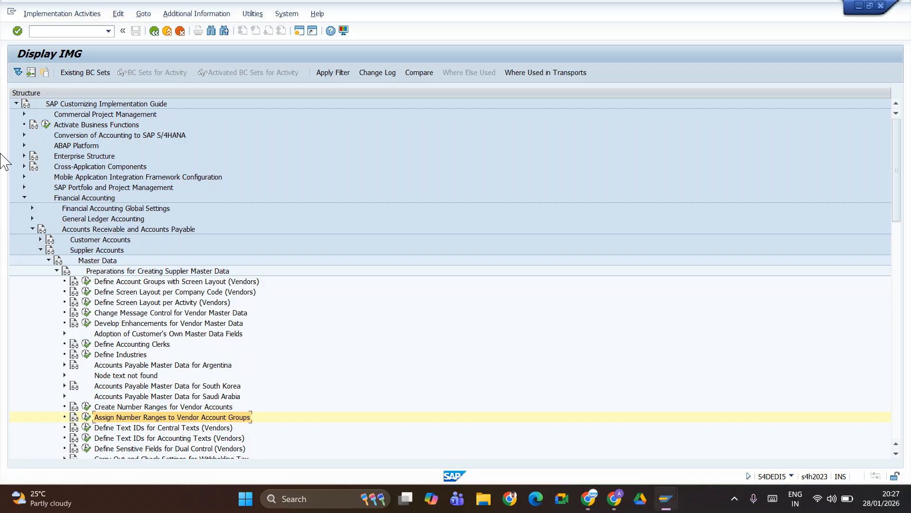
- Run Define Number Ranges under SAP Business Partner > Number Ranges and Groupings and edit BU_PARTNER intervals
click(24, 166)
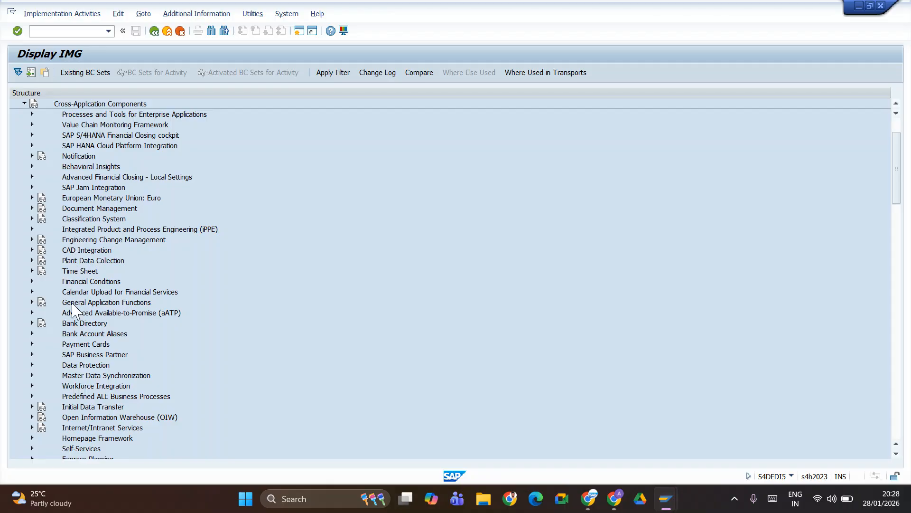
click(32, 355)
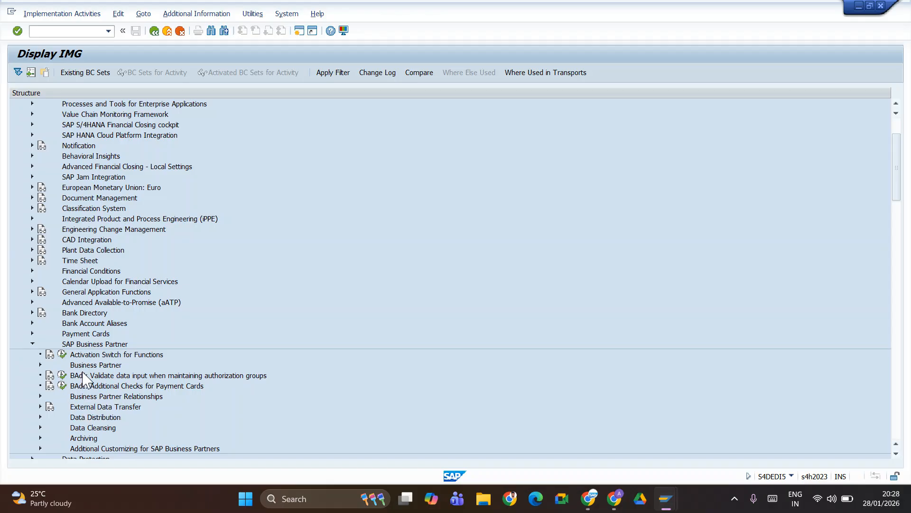
click(41, 365)
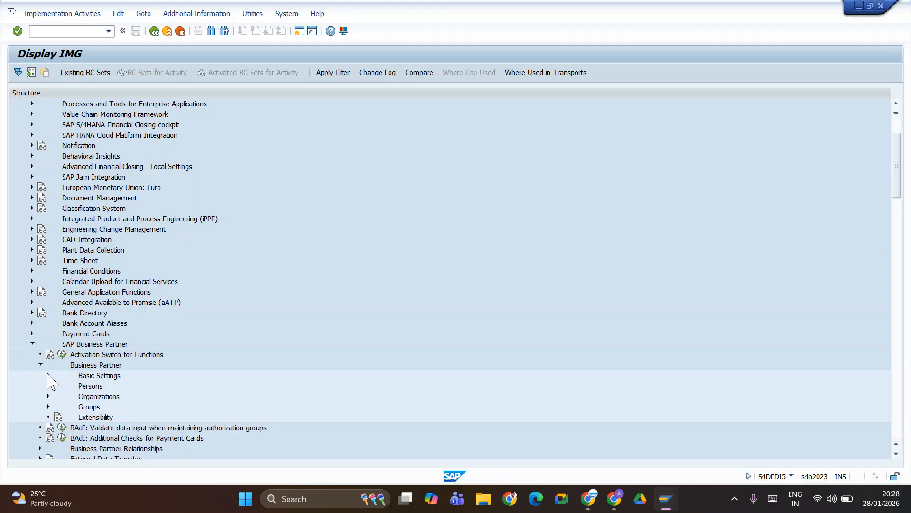
click(48, 375)
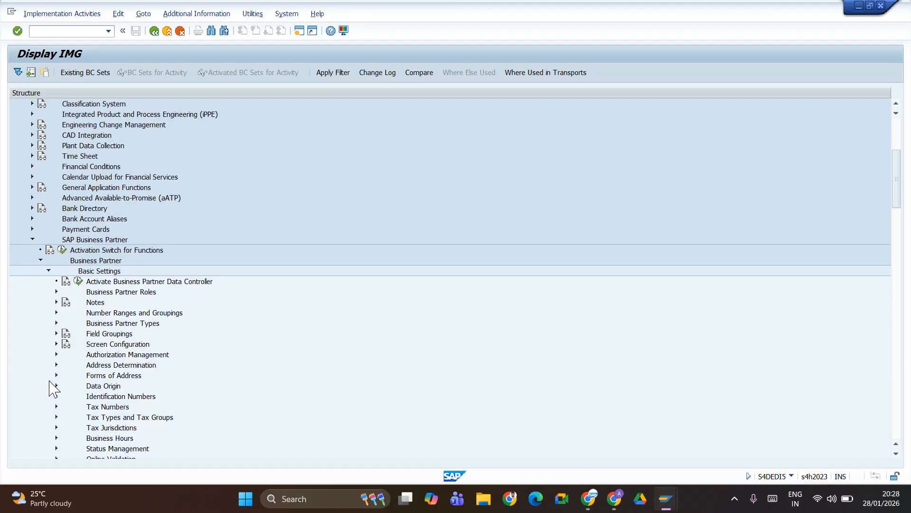
click(57, 312)
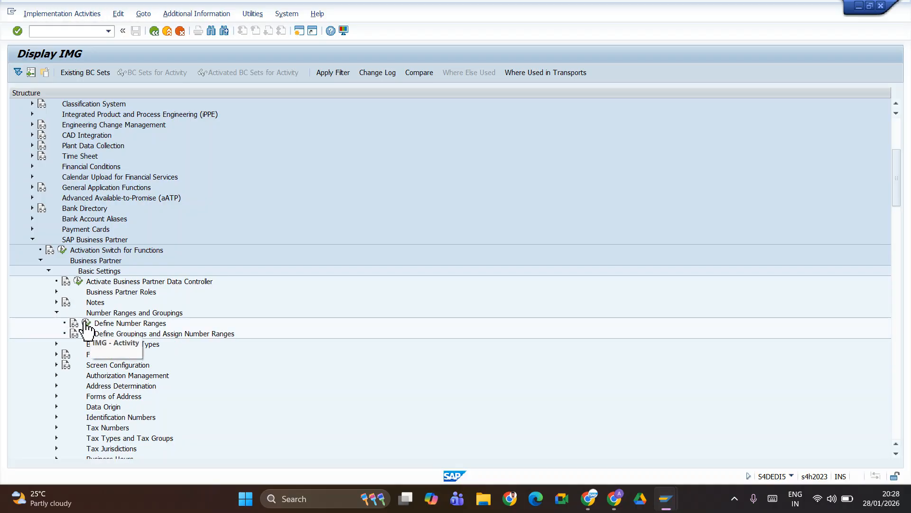
click(86, 326)
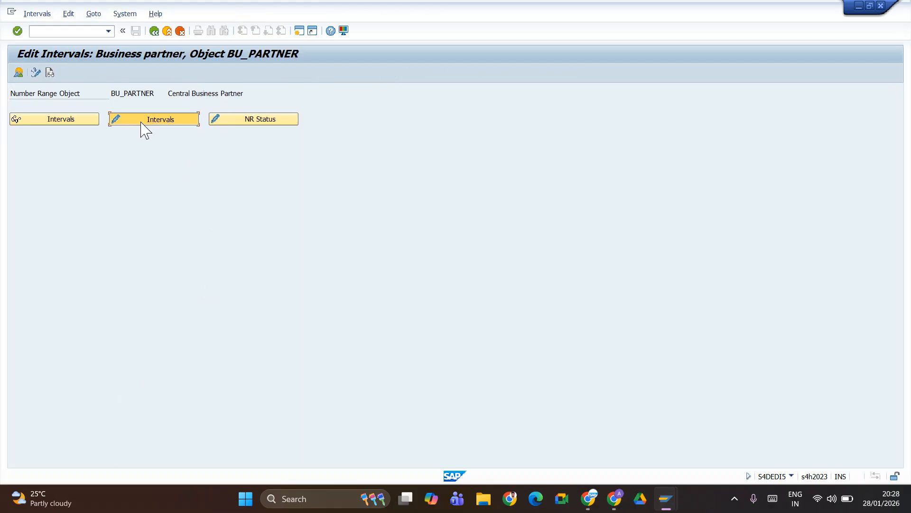
click(143, 124)
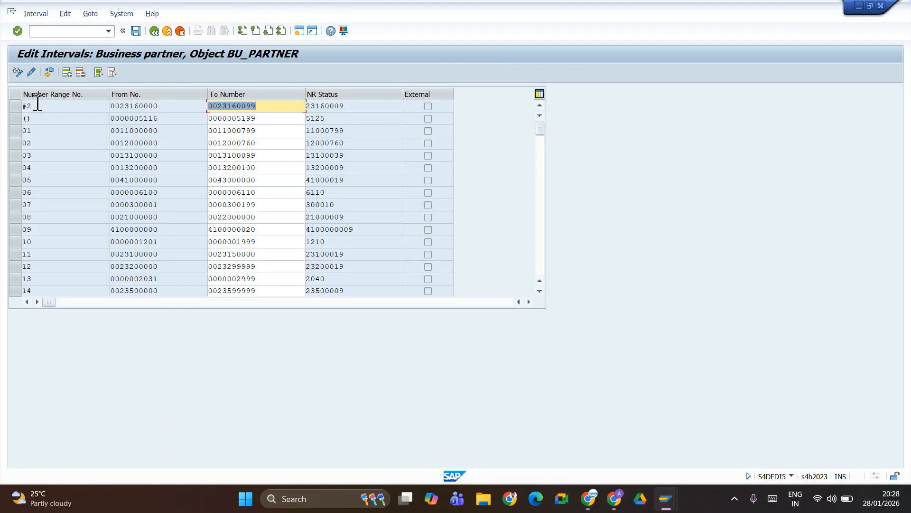
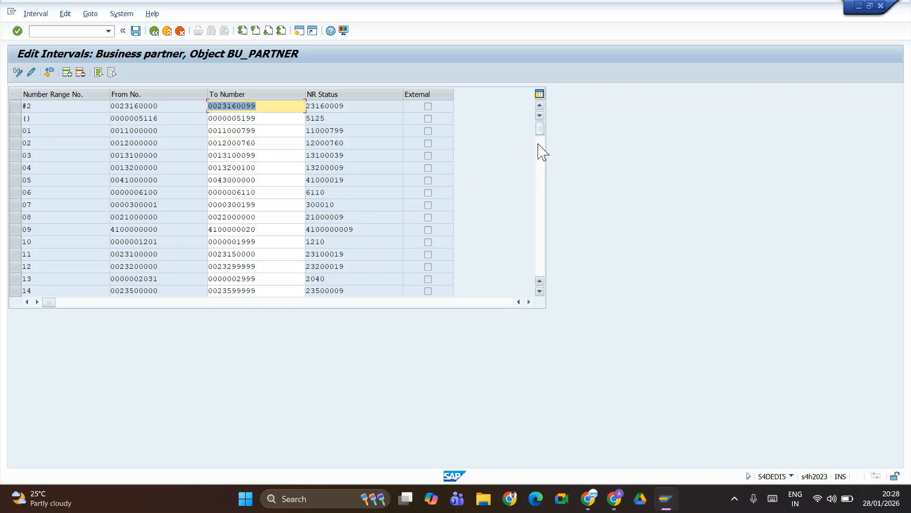
- Scroll through the BU_PARTNER intervals list to review the existing ranges
drag(539, 130, 541, 209)
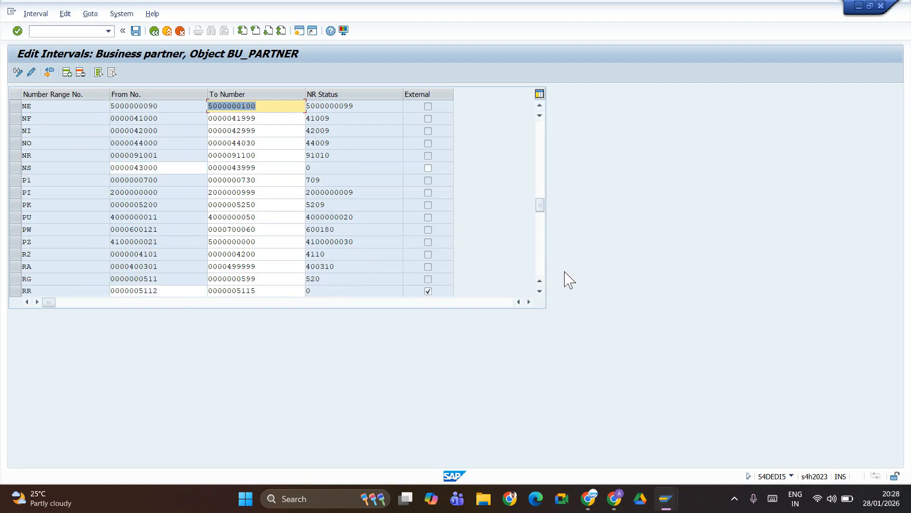
click(540, 291)
click(539, 291)
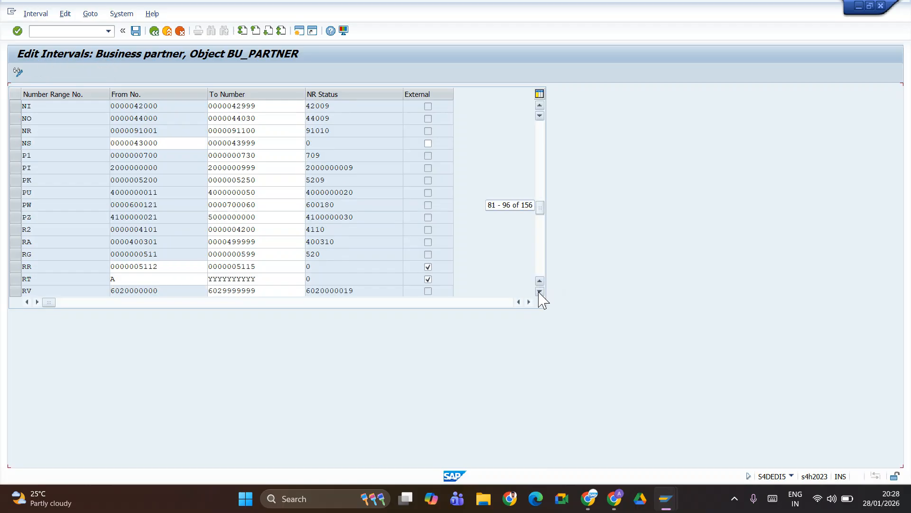
click(539, 291)
click(540, 291)
click(540, 291)
click(540, 291)
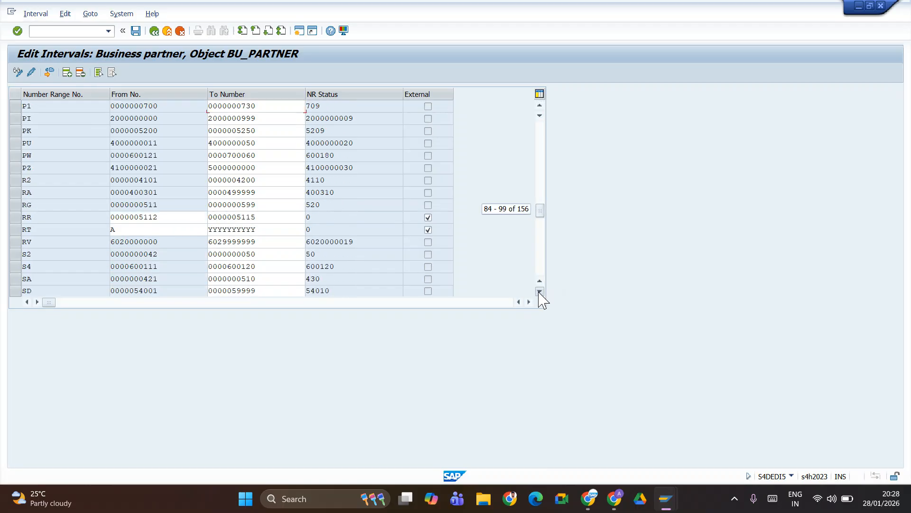
click(540, 291)
click(540, 291)
click(540, 291)
click(540, 291)
click(540, 291)
click(540, 291)
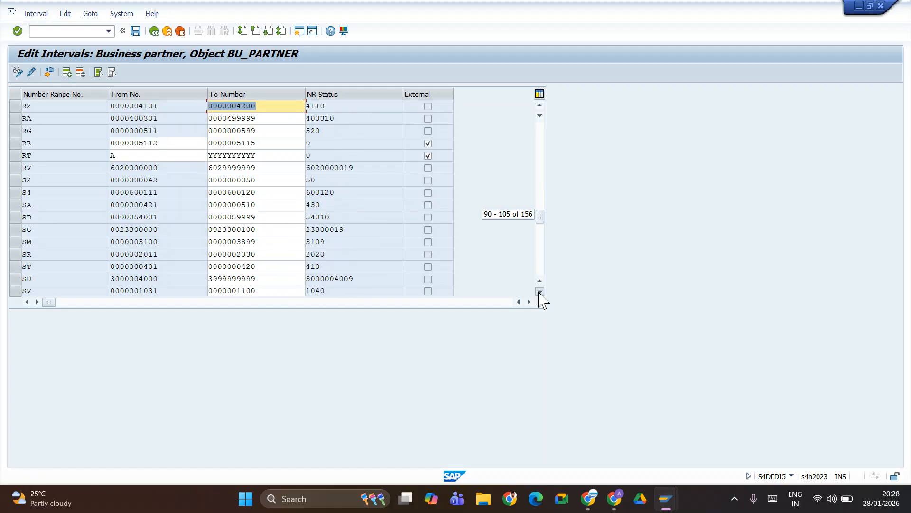
click(540, 291)
click(540, 290)
click(540, 291)
click(539, 291)
click(540, 291)
click(539, 291)
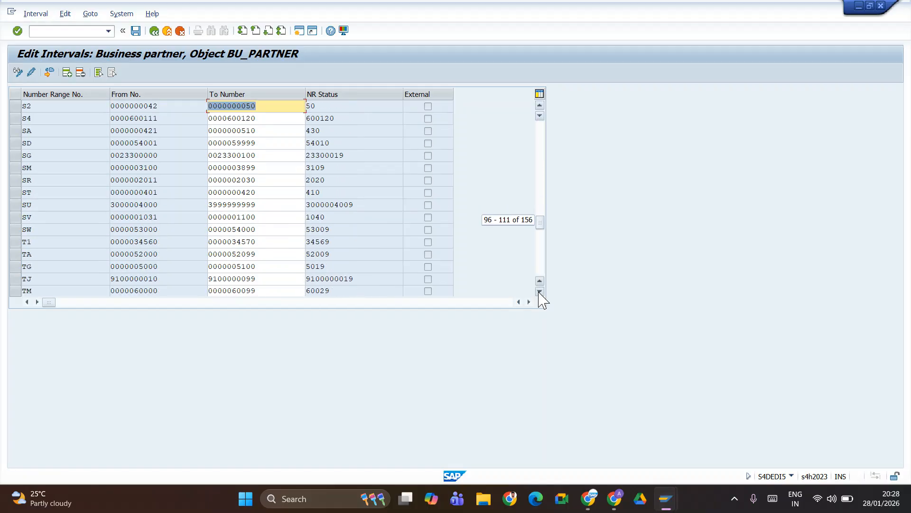
click(539, 291)
click(540, 291)
click(540, 291)
click(540, 291)
click(539, 291)
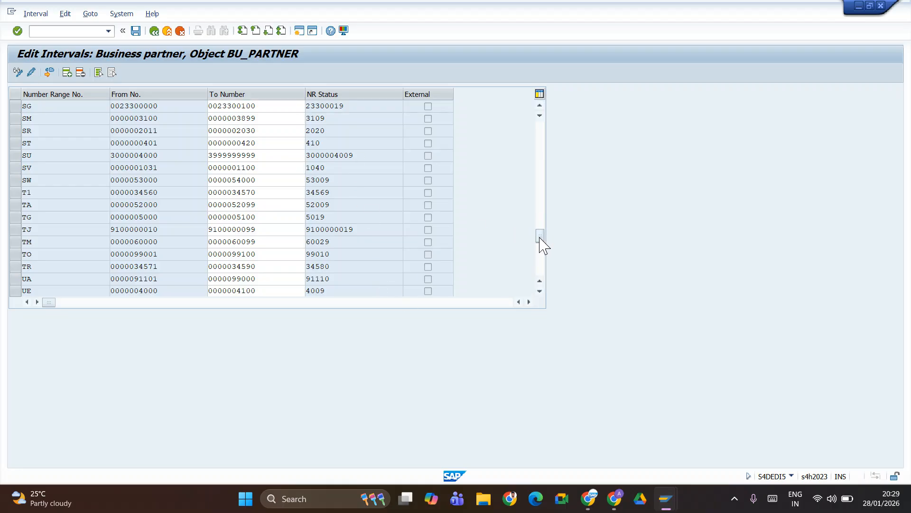
scroll(542, 240, down, 3)
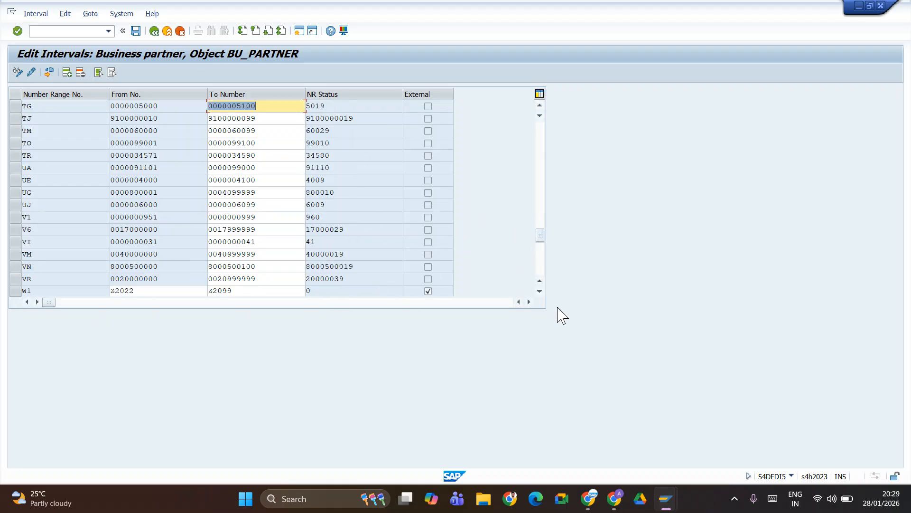
drag(541, 240, 545, 105)
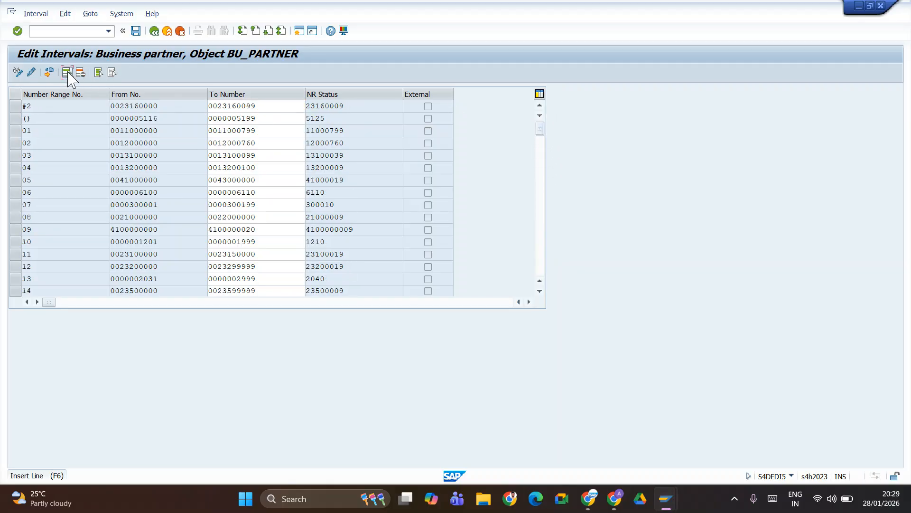
click(66, 72)
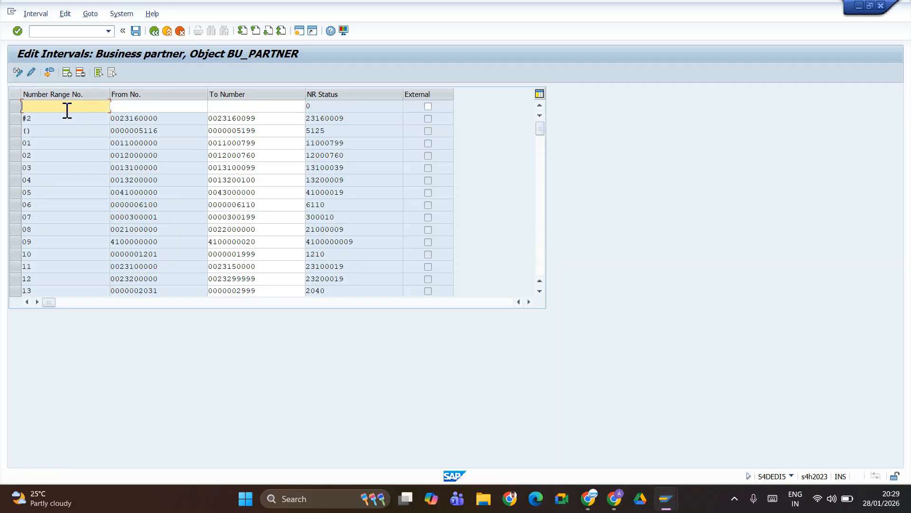
text(TE)
key(Tab)
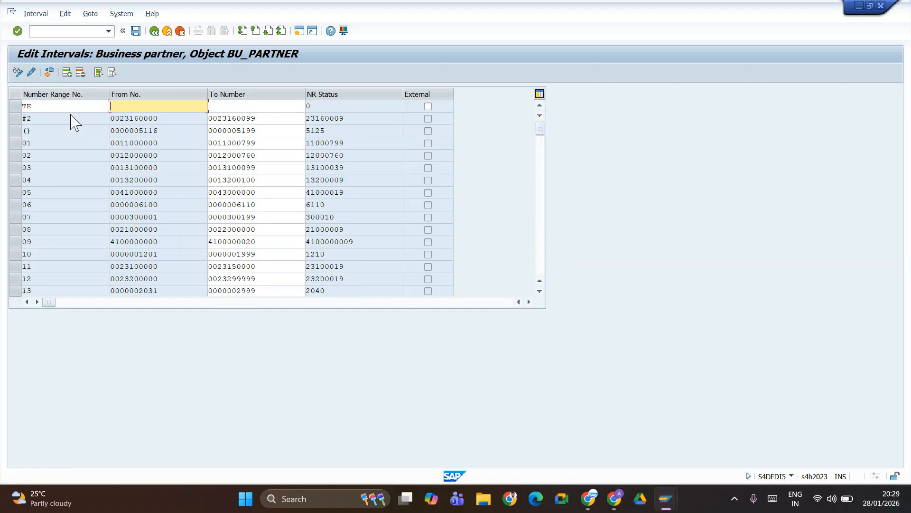
text(450000)
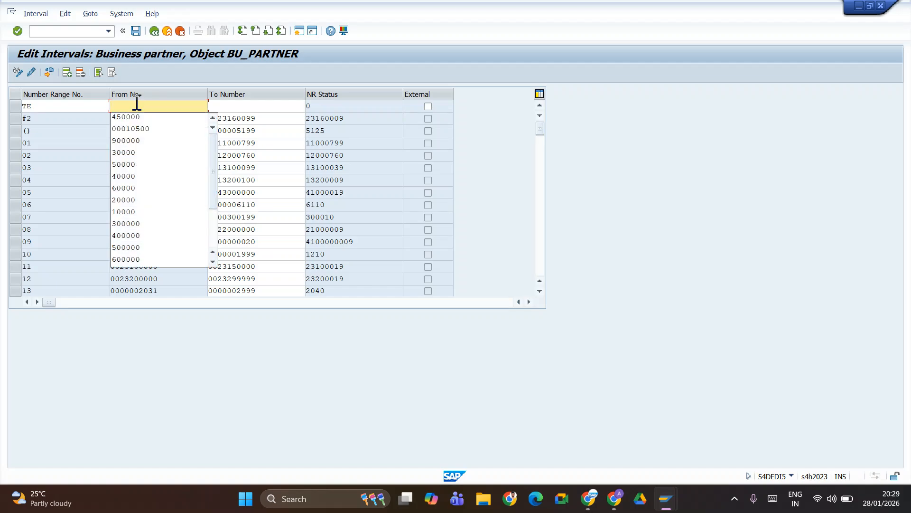
key(Tab)
key(BackSpace)
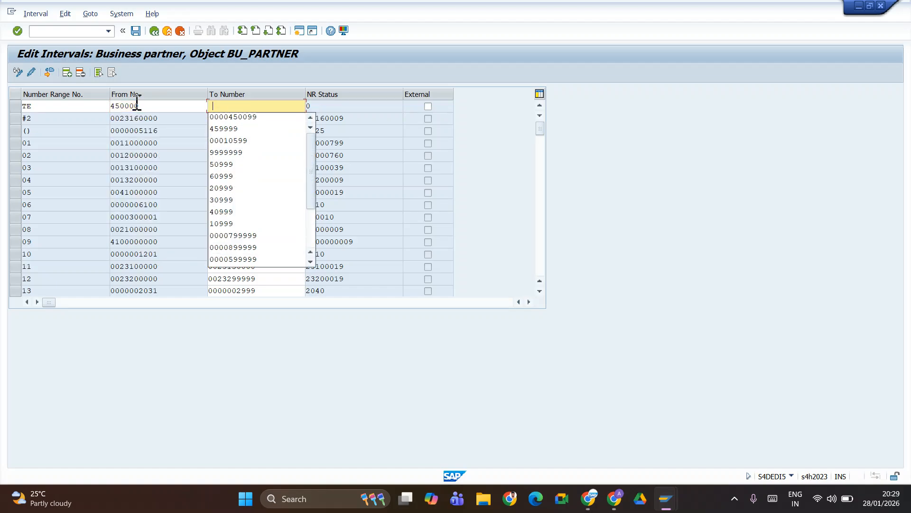
key(Down)
key(Return)
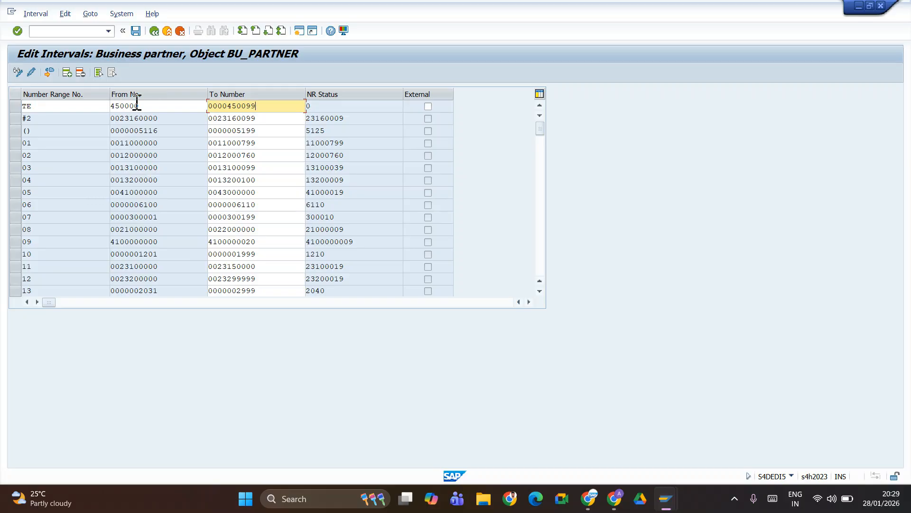
key(Return)
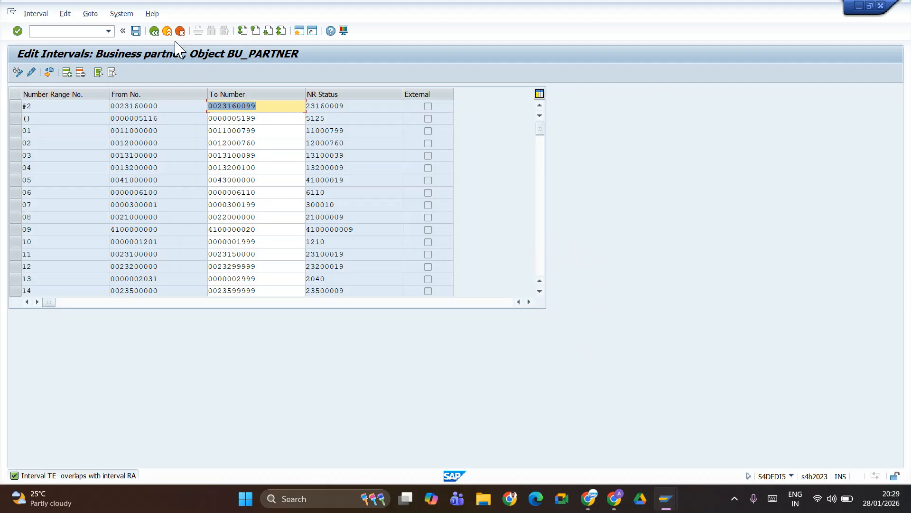
click(154, 31)
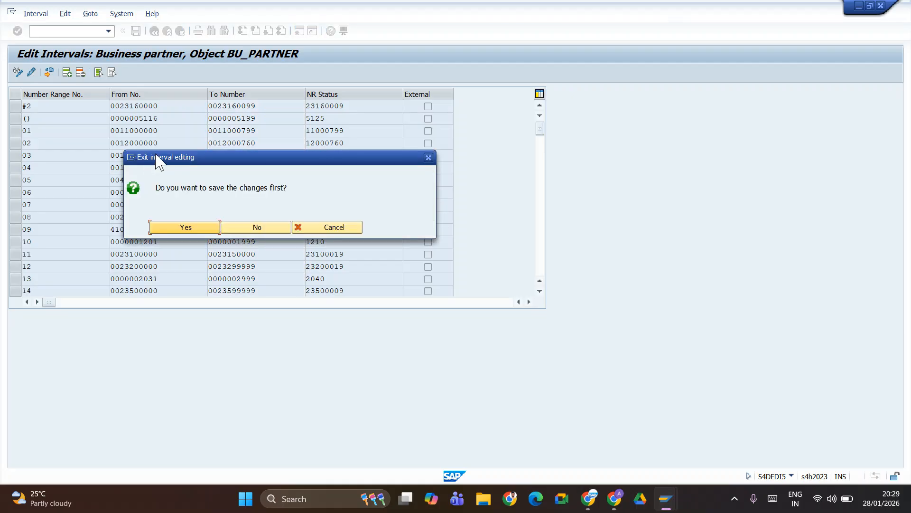
click(239, 232)
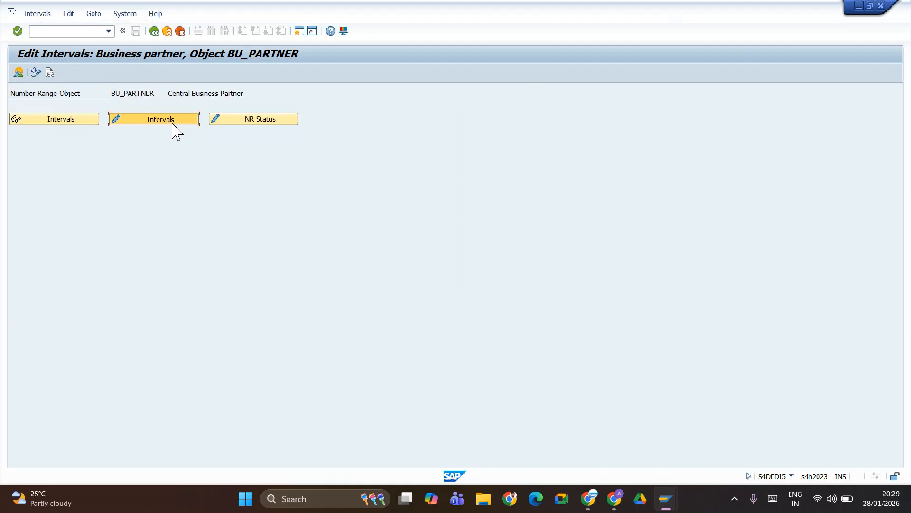
- Reopen interval editing with a new TE row, then switch to the Google Sheets notes
click(172, 123)
click(67, 72)
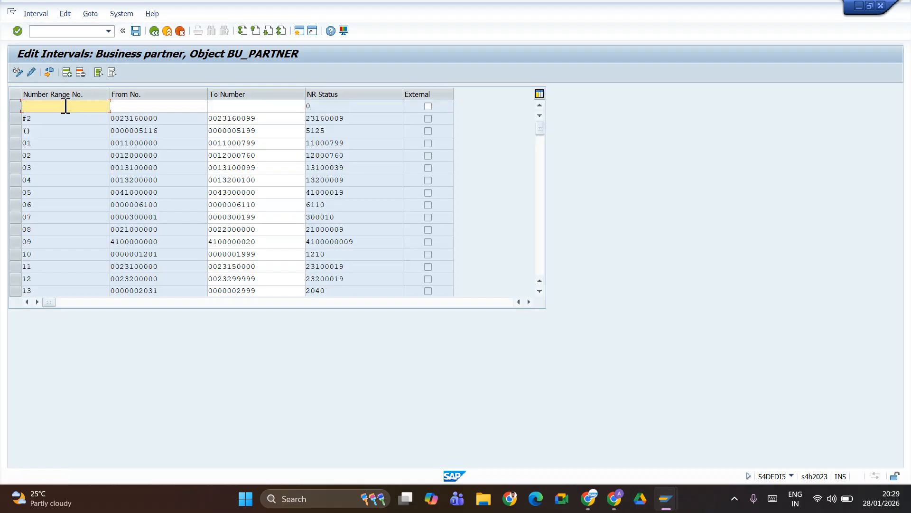
text(te)
key(Tab)
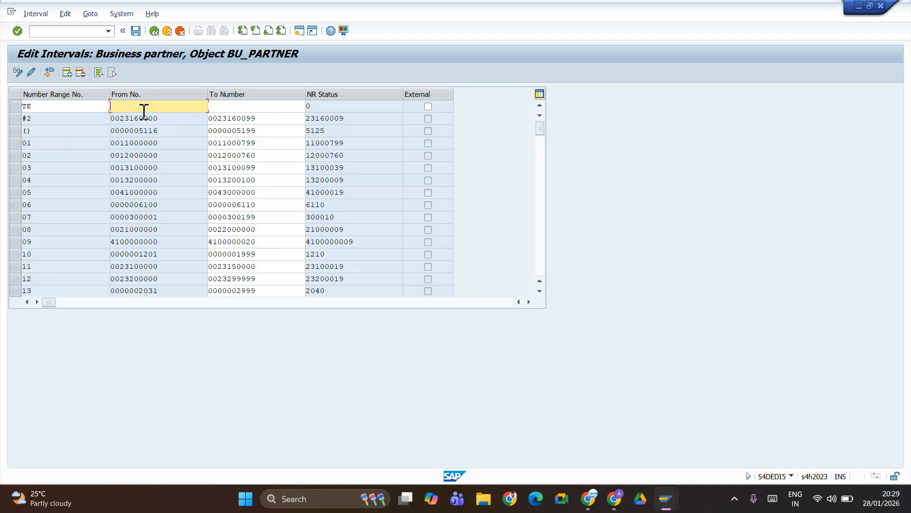
key(alt+Tab)
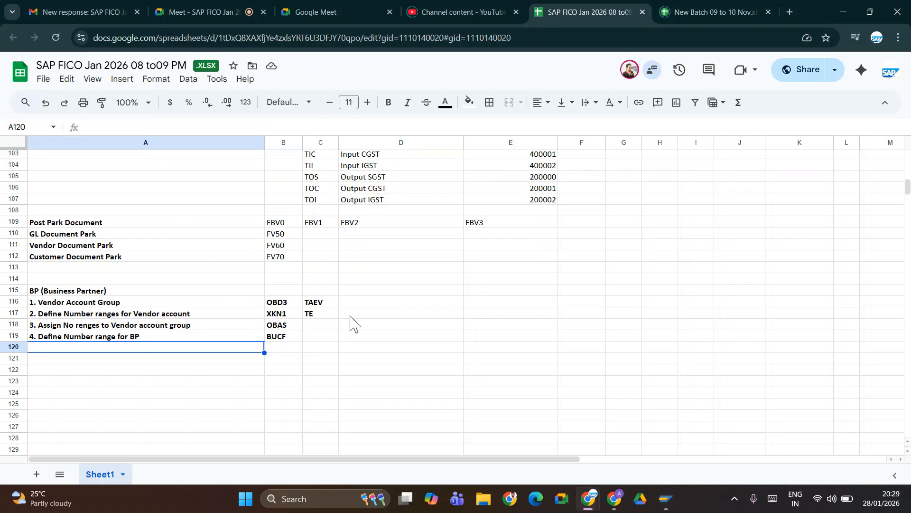
- Record the TE range 450000 to 450099 in cells D117 and E117, then return to SAP
click(352, 317)
text(45)
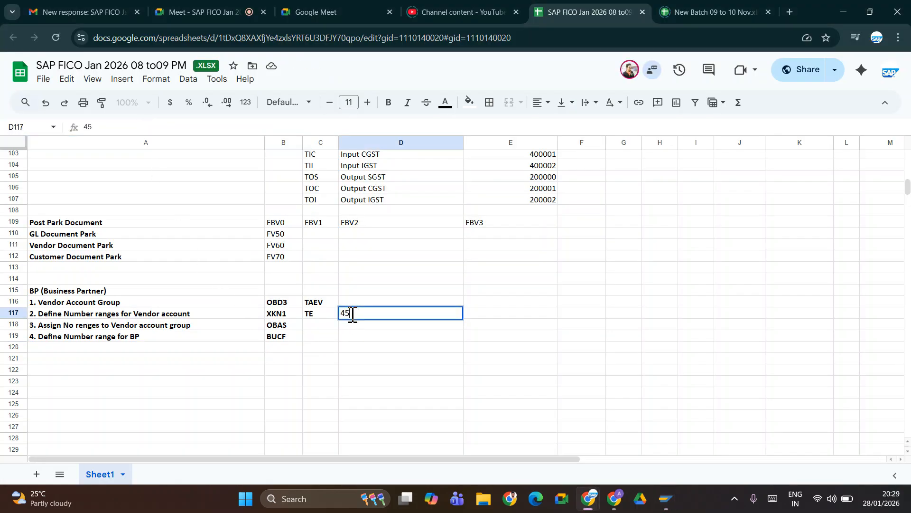
text(0000)
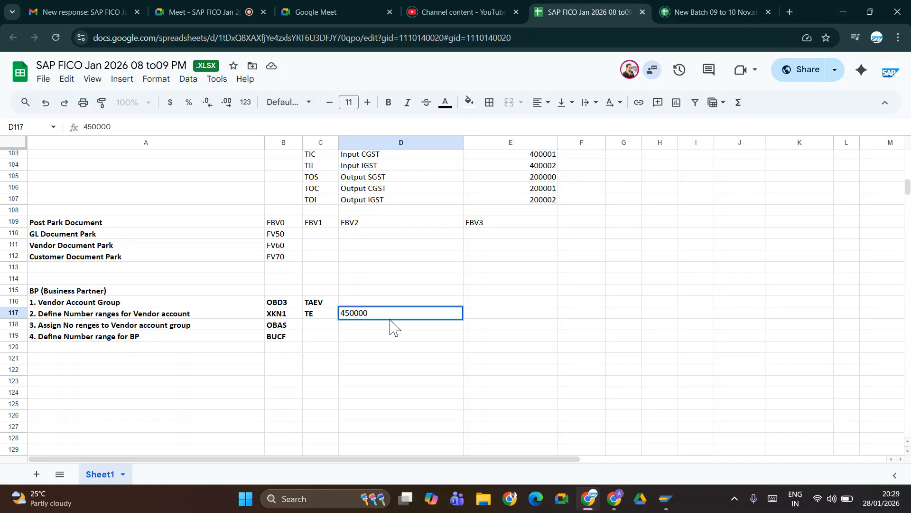
key(Tab)
text(45)
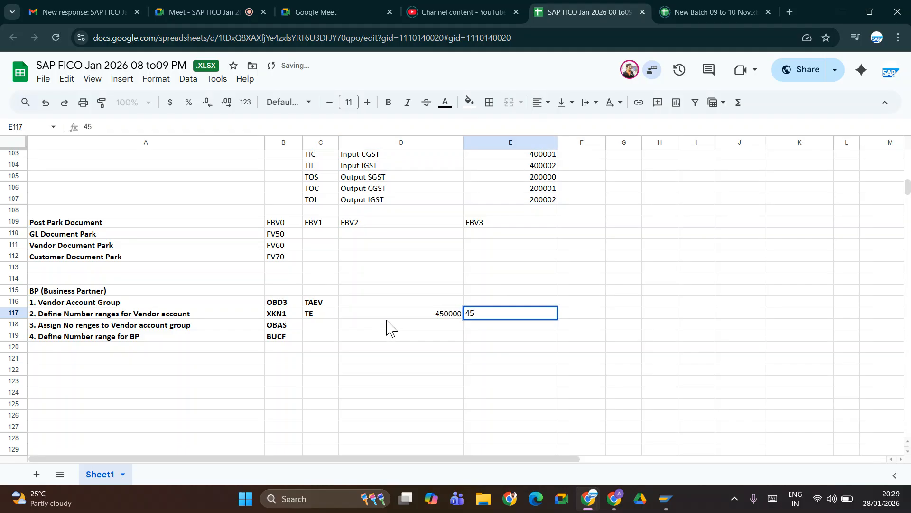
text(0099)
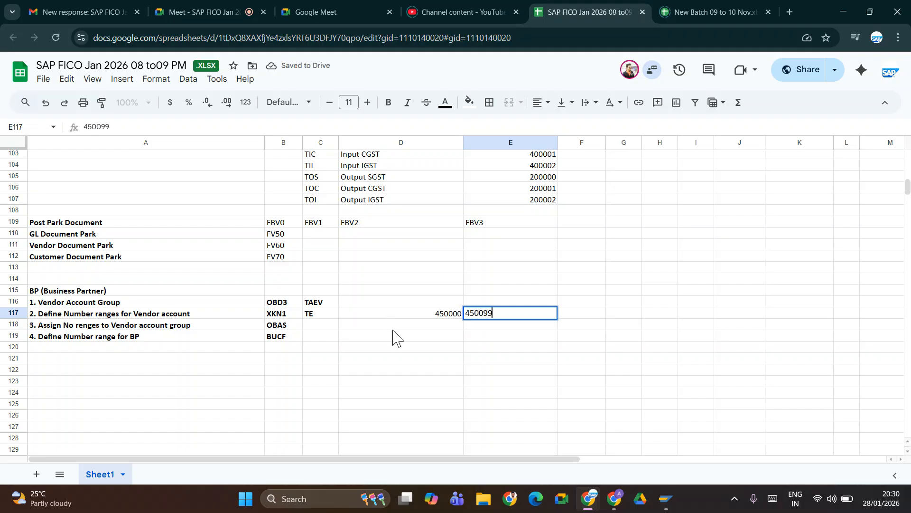
key(ctrl+Return)
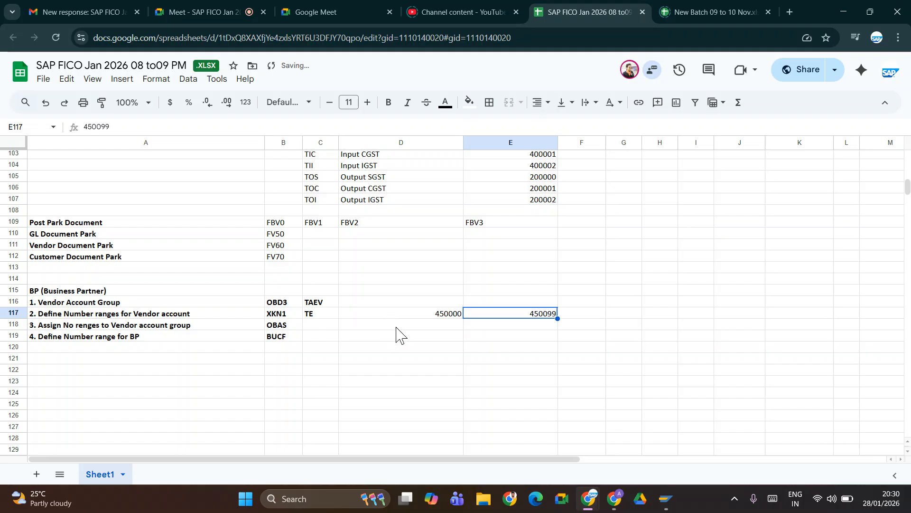
key(alt+Tab)
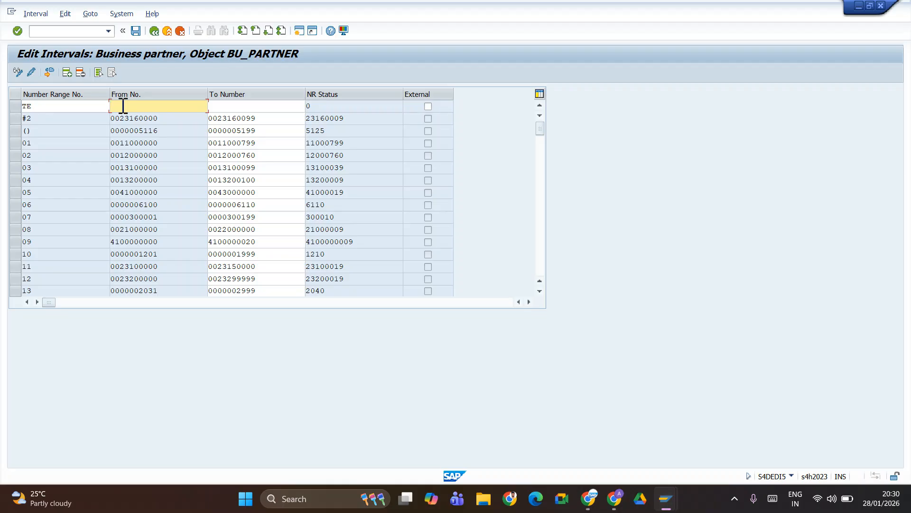
- Fill the TE interval as 1005100 to 1005199; the check flags an overlap with interval UG
text(1005100)
click(266, 108)
text(1005100)
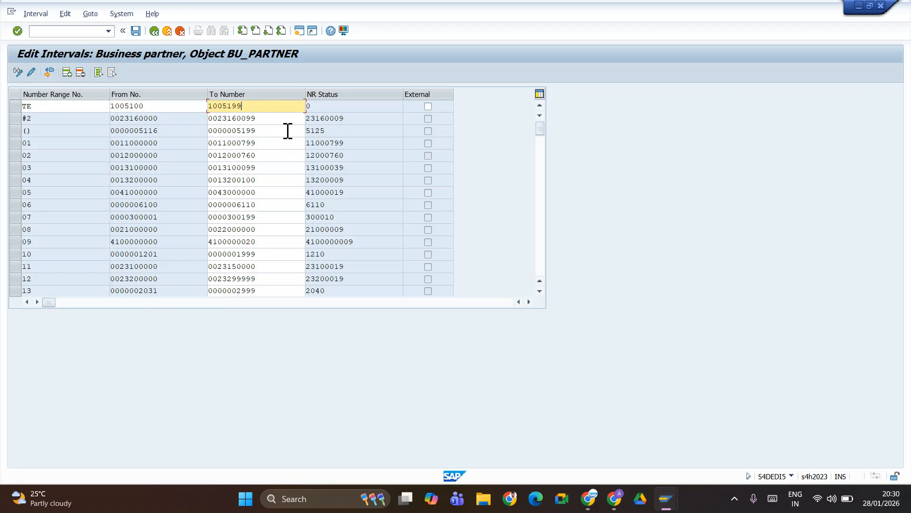
key(Return)
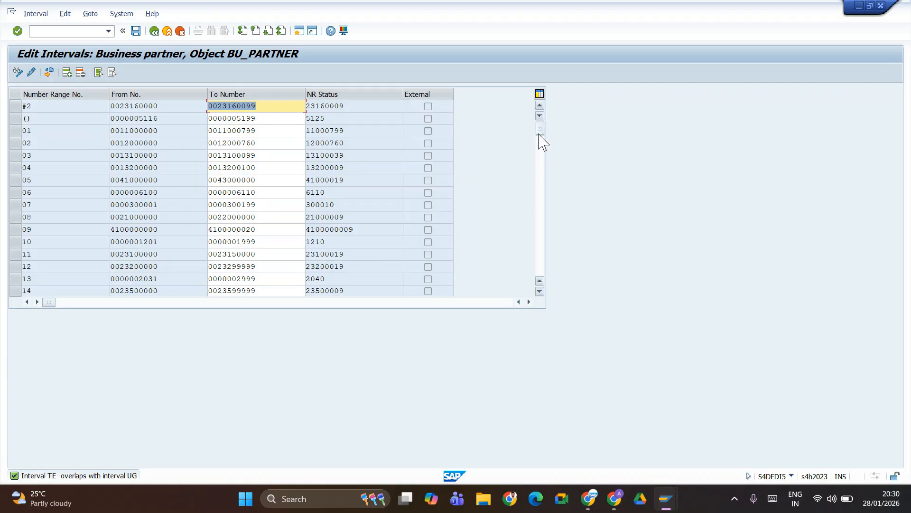
drag(539, 135, 539, 259)
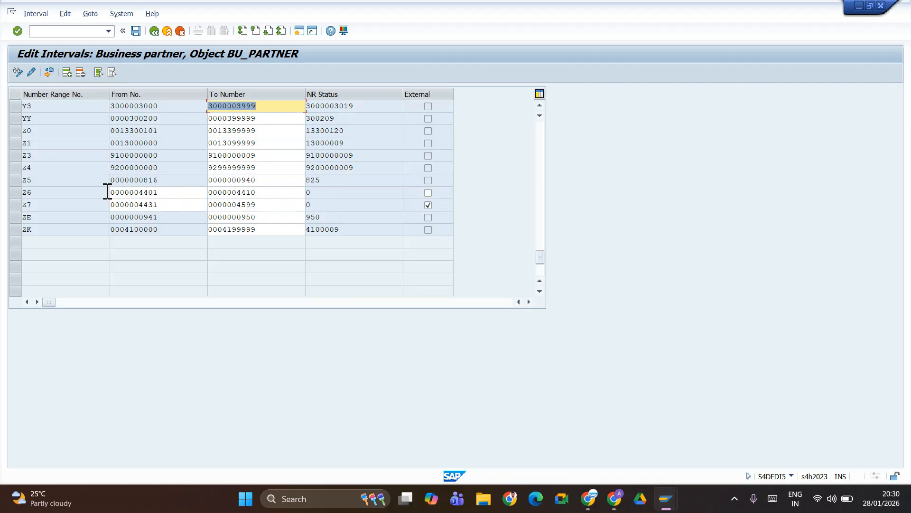
click(16, 192)
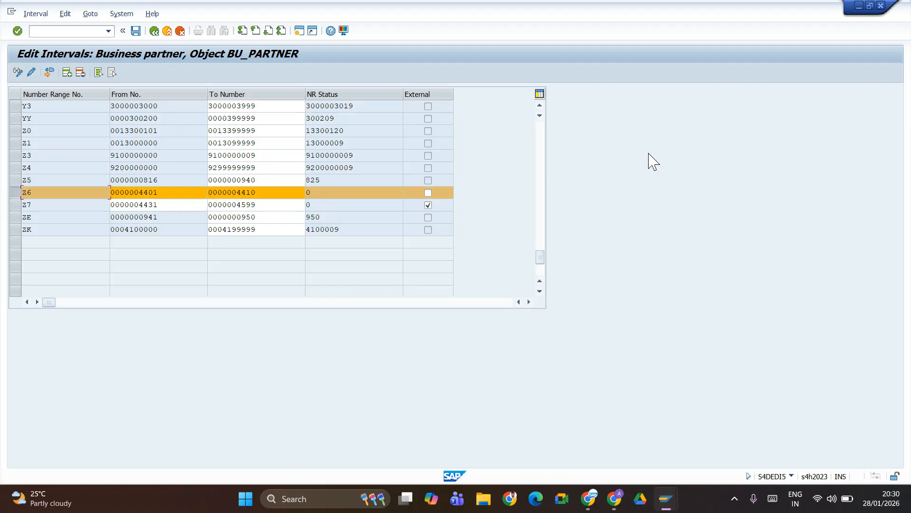
click(540, 105)
click(540, 105)
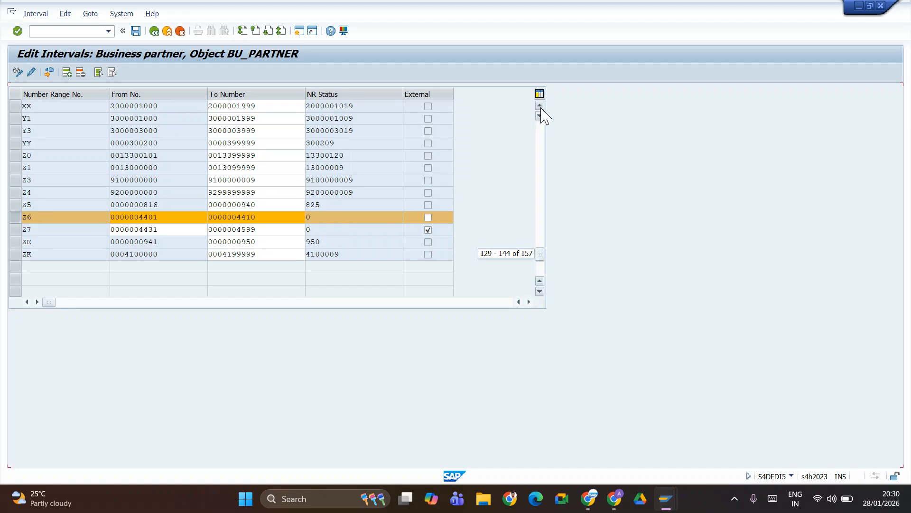
click(540, 105)
click(540, 105)
click(540, 106)
click(540, 105)
click(540, 105)
click(540, 105)
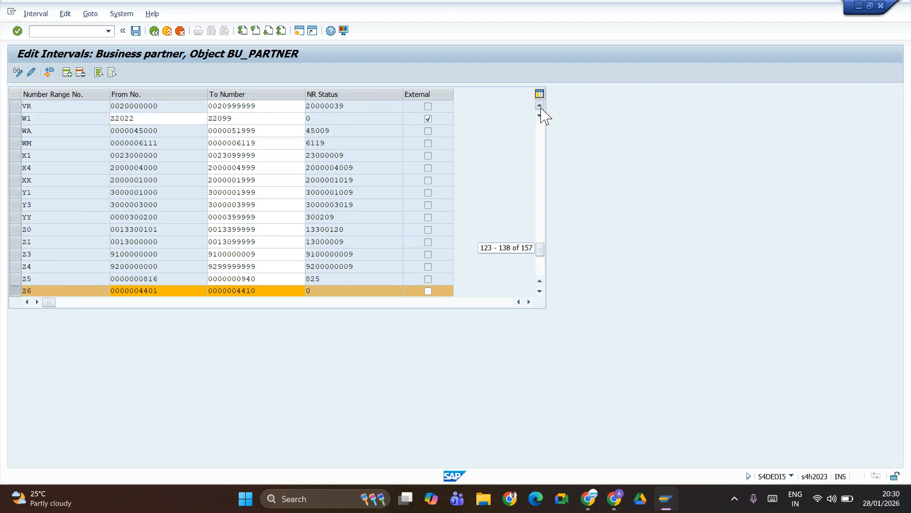
click(540, 107)
click(541, 107)
click(540, 106)
click(541, 106)
click(540, 107)
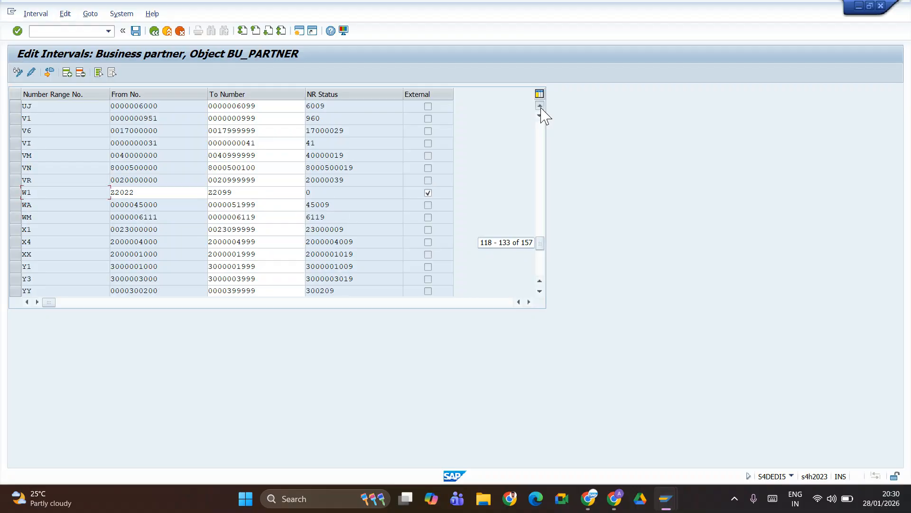
click(540, 107)
click(541, 107)
click(541, 107)
click(541, 107)
click(540, 107)
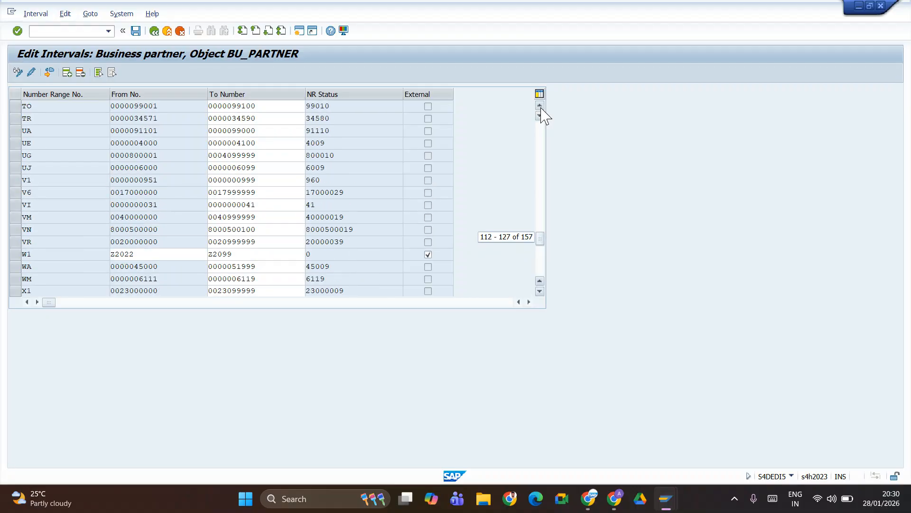
click(541, 107)
click(540, 107)
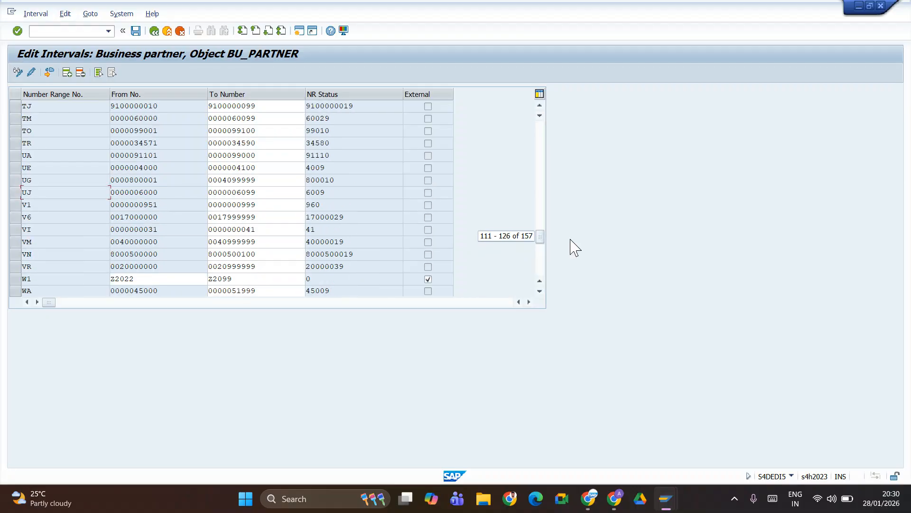
click(543, 295)
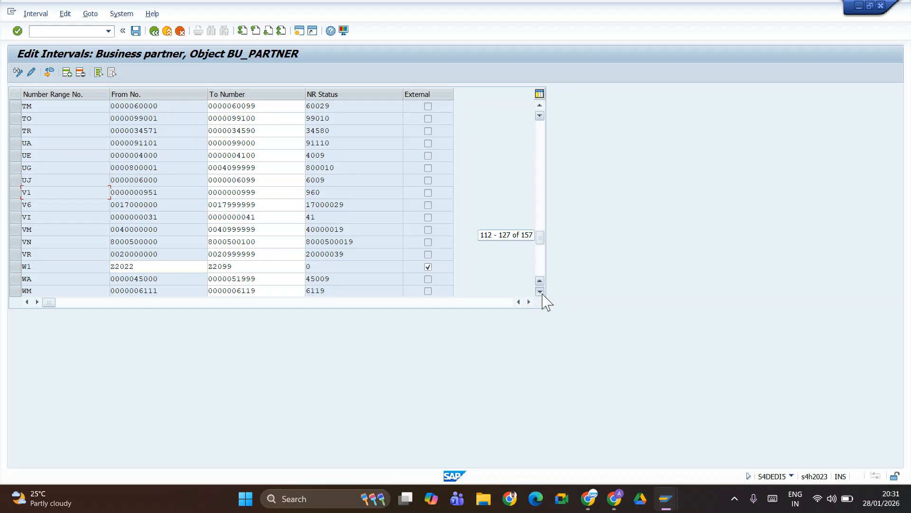
click(543, 294)
click(542, 294)
click(542, 294)
click(543, 294)
click(542, 295)
click(542, 294)
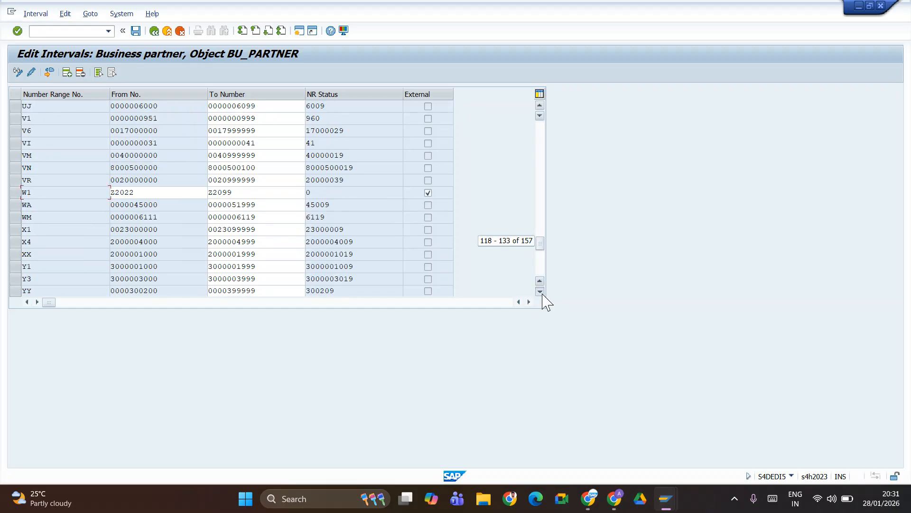
click(542, 295)
click(542, 294)
click(543, 294)
click(542, 294)
click(543, 295)
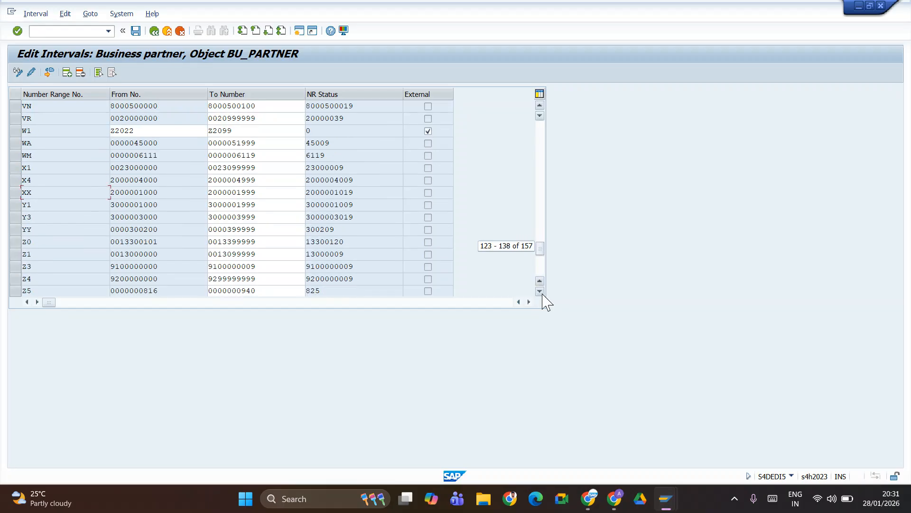
click(542, 294)
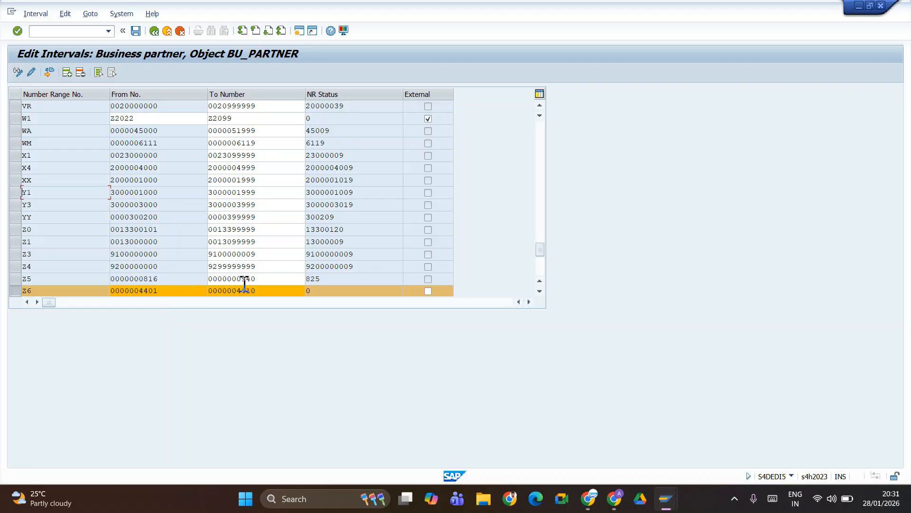
- Record 4401 to 4410 on the Define Number range for BP row of the notes
key(alt+Tab)
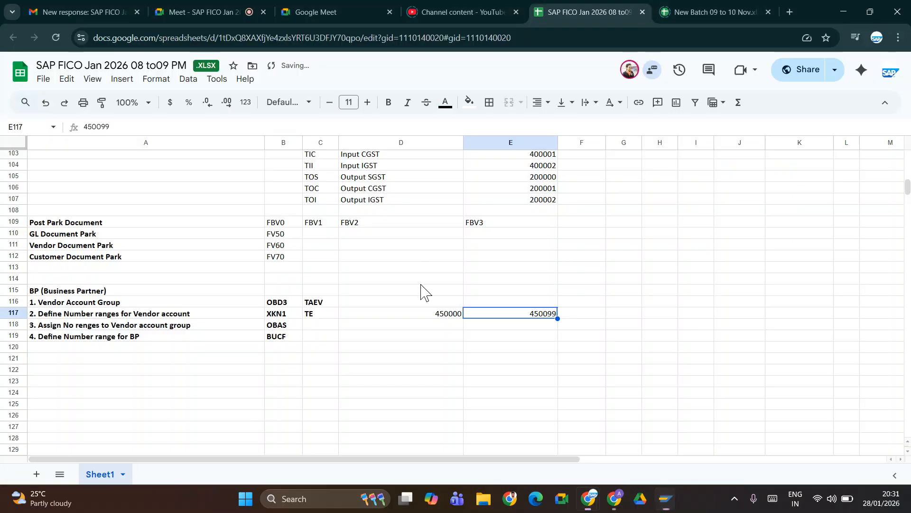
click(427, 338)
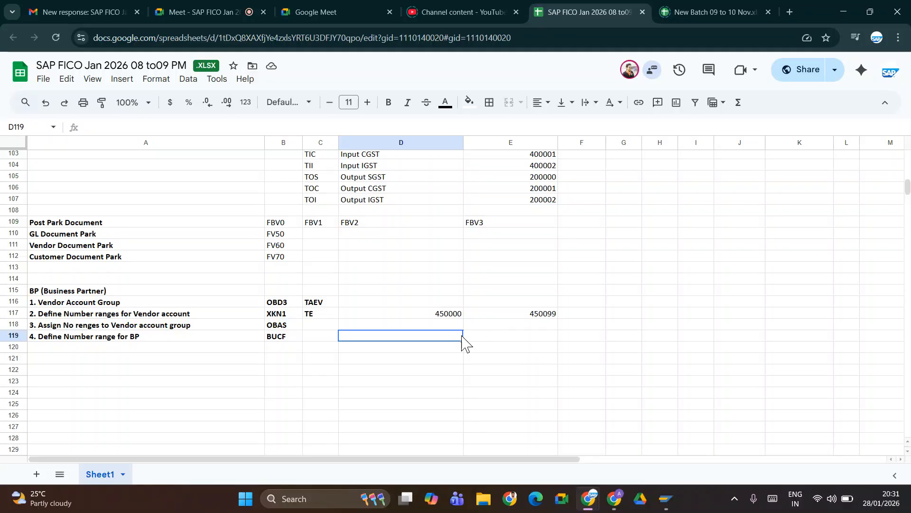
text(4401)
key(Tab)
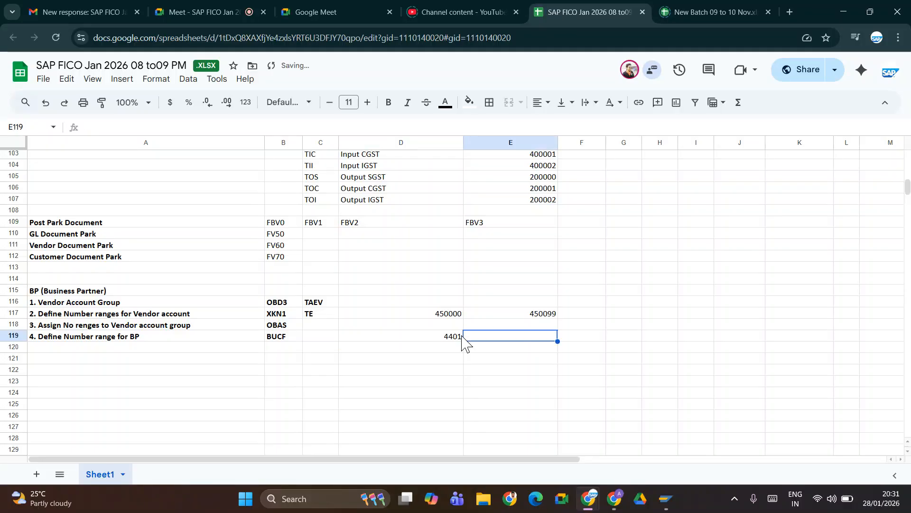
key(alt+Tab)
key(alt+Tab)
text(44)
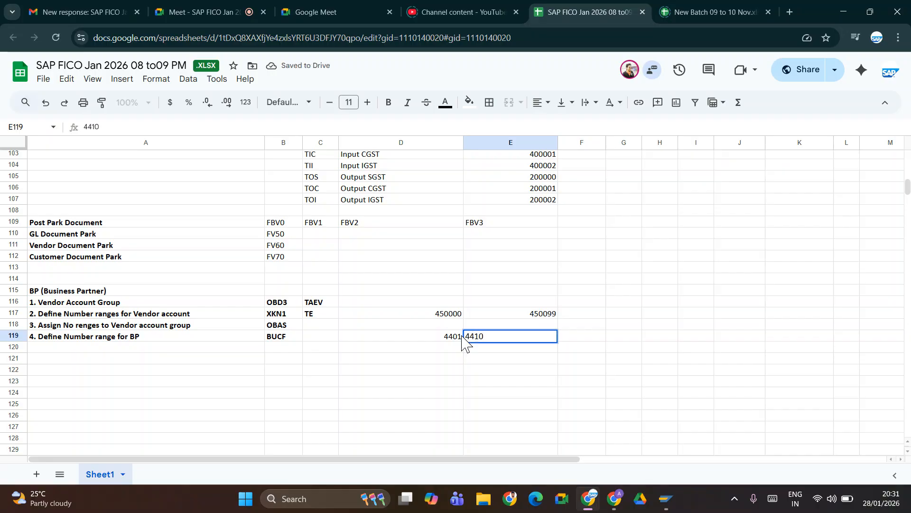
key(Tab)
key(alt+Tab)
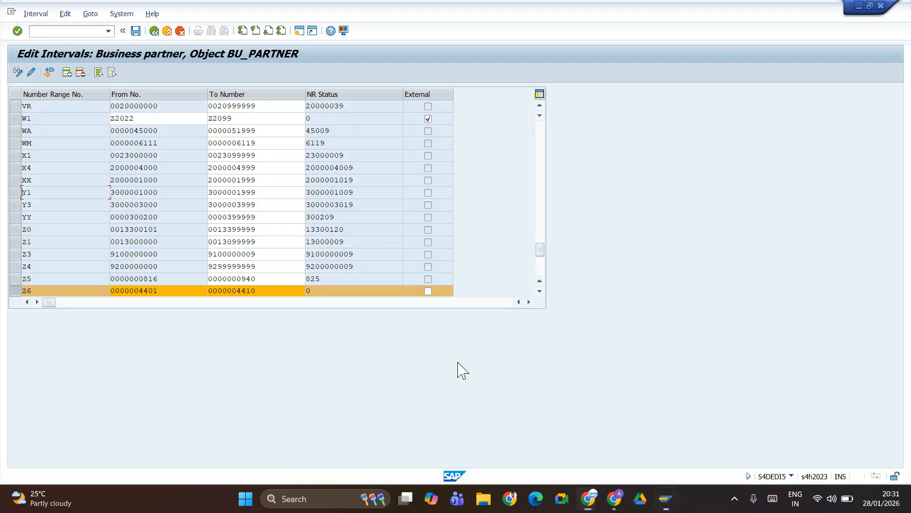
- Delete the Z6 interval row, then return to the table top and mark the TE row
click(82, 73)
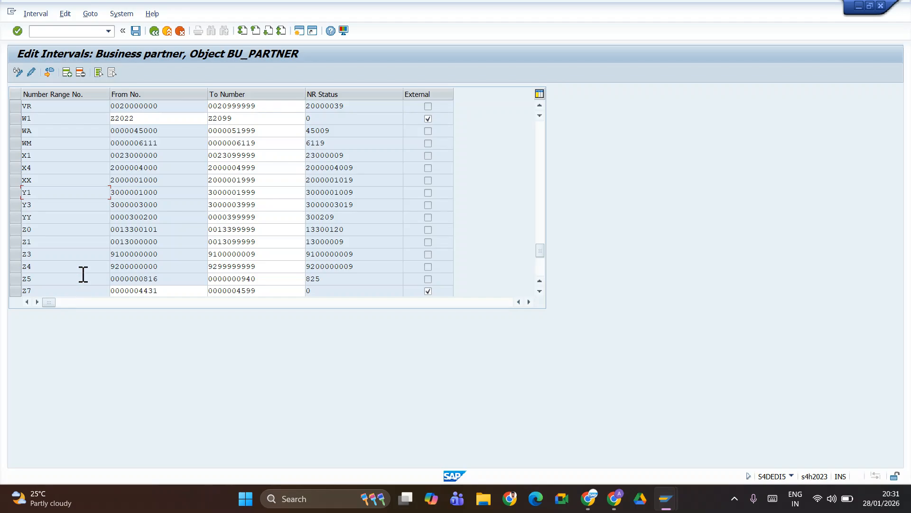
click(540, 108)
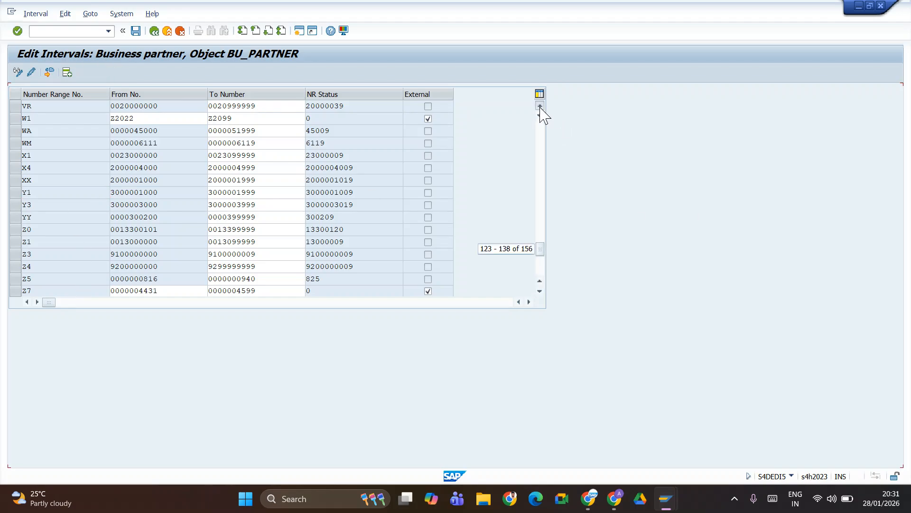
click(540, 108)
click(540, 107)
click(541, 108)
click(540, 108)
mouse_move(549, 253)
mouse_down()
mouse_move(541, 255)
mouse_move(540, 240)
mouse_up()
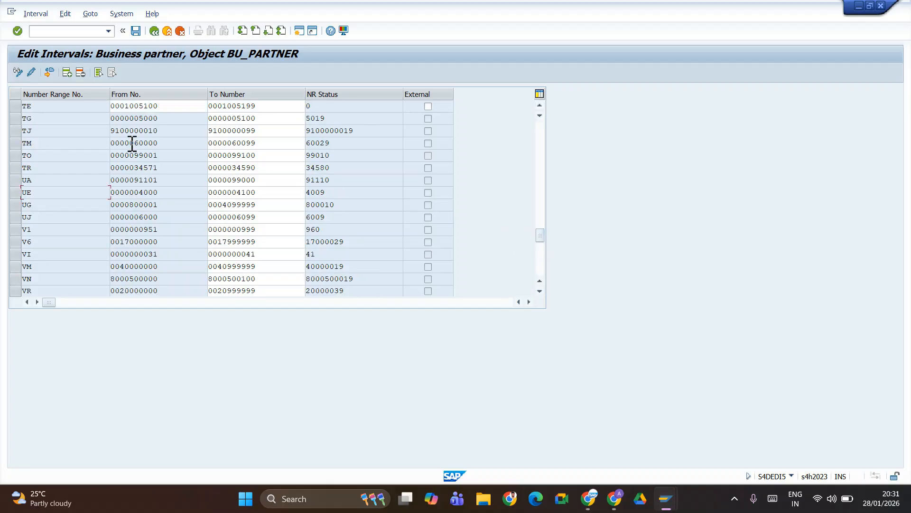
click(14, 106)
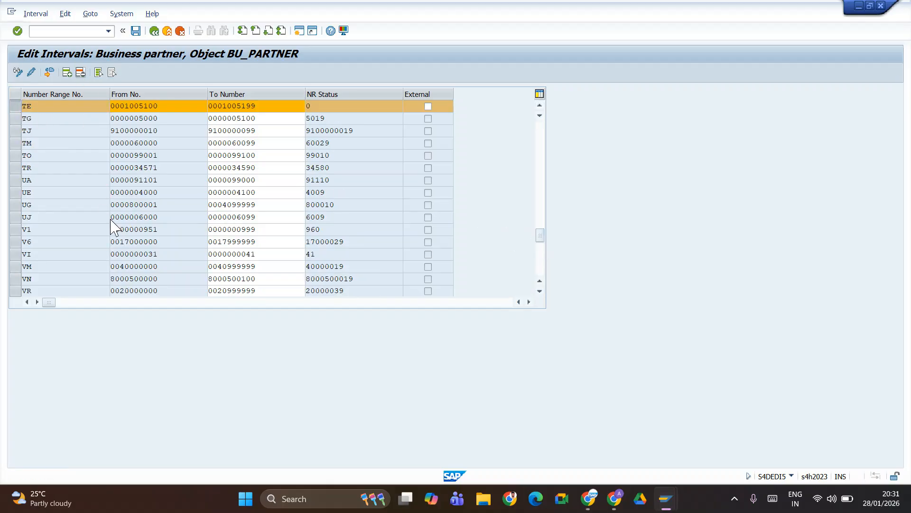
scroll(65, 292, down, 1)
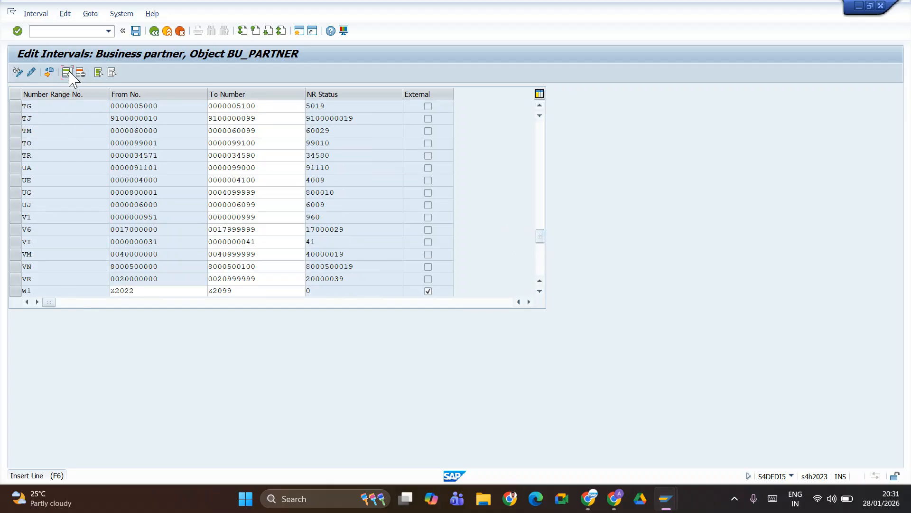
scroll(72, 129, up, 1)
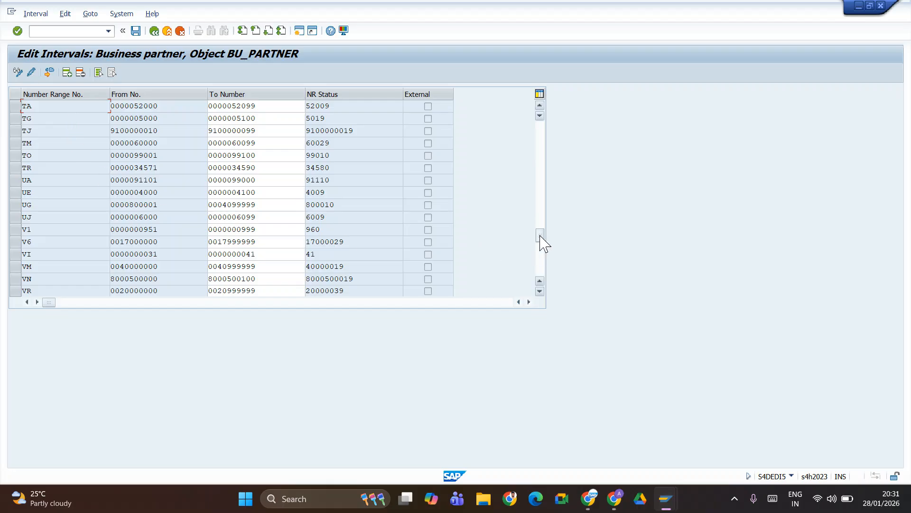
drag(540, 240, 541, 94)
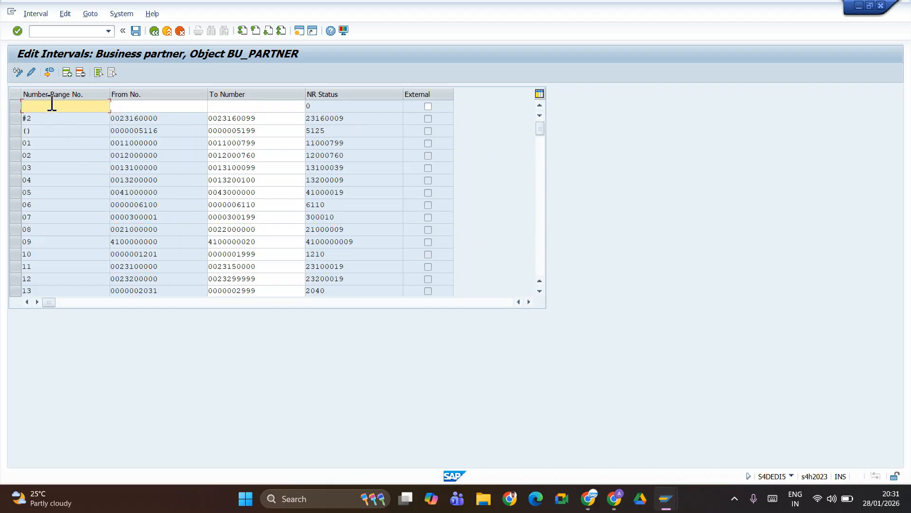
- Enter a new te interval starting at 4401, checking the range values in the notes
text(te)
key(Tab)
key(alt+Tab)
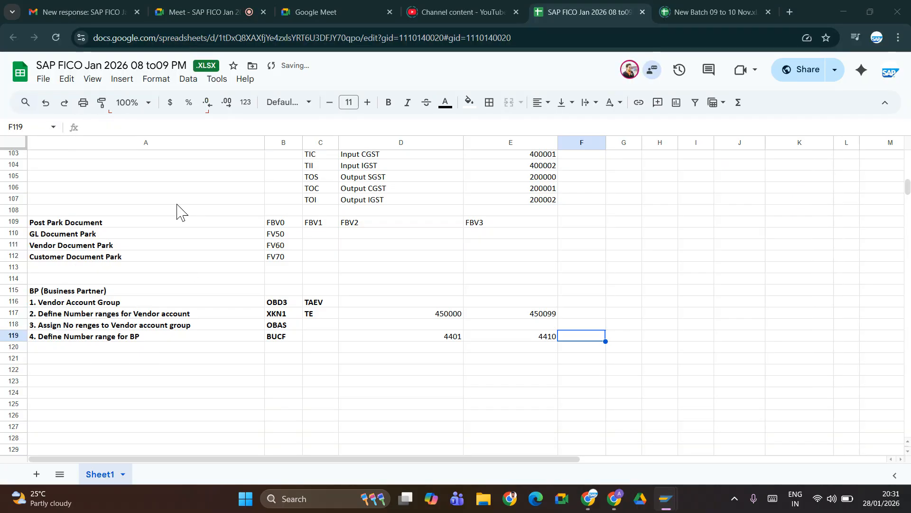
key(alt+Tab)
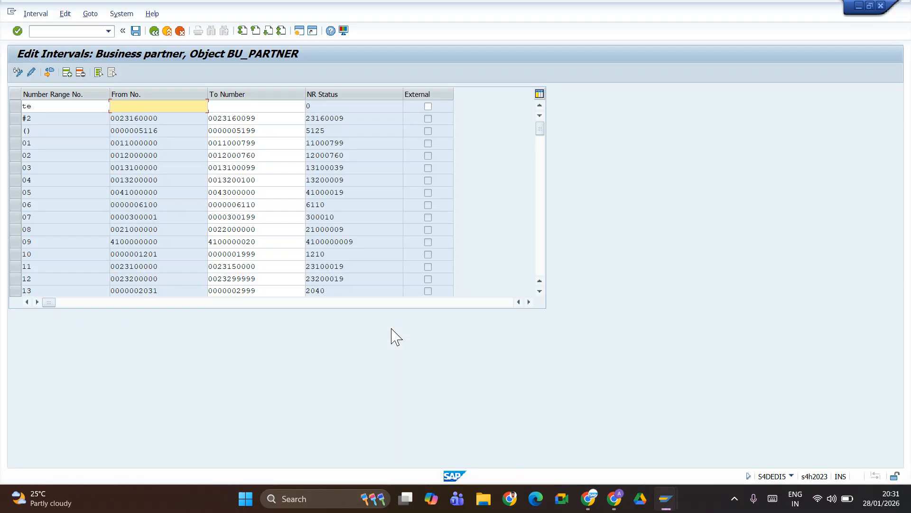
text(4401)
key(Tab)
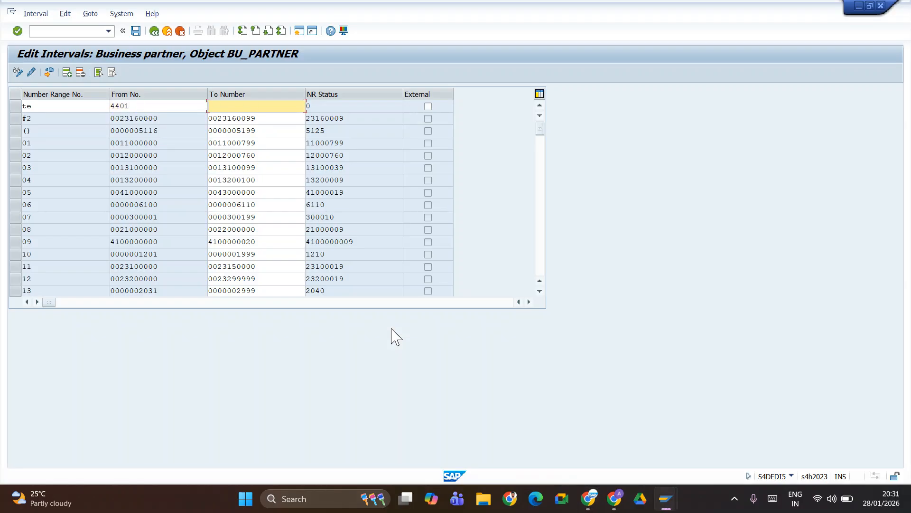
key(alt+Tab)
key(alt+Tab)
key(Return)
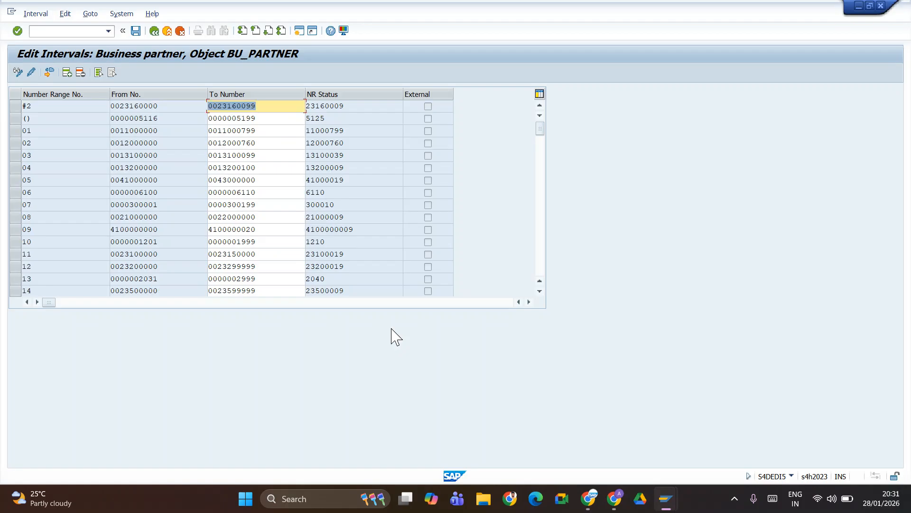
- Save the interval changes and acknowledge the transport notice
click(136, 31)
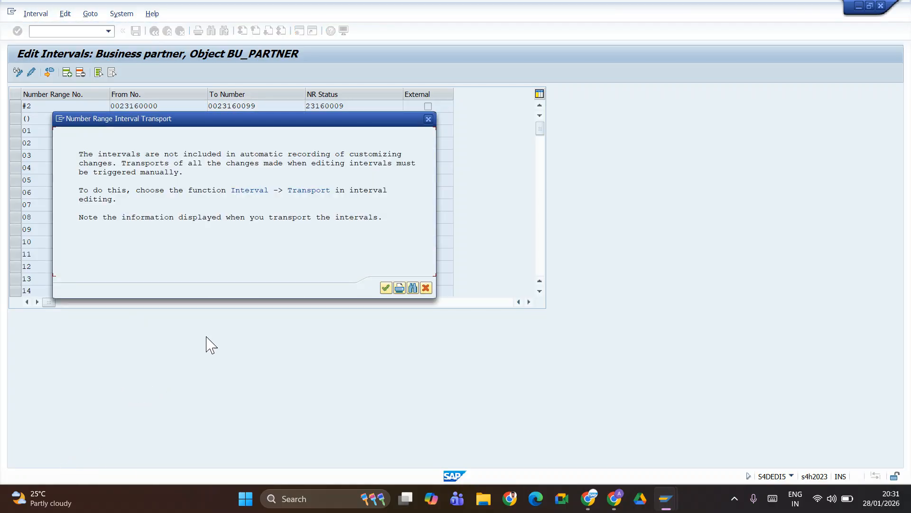
click(386, 287)
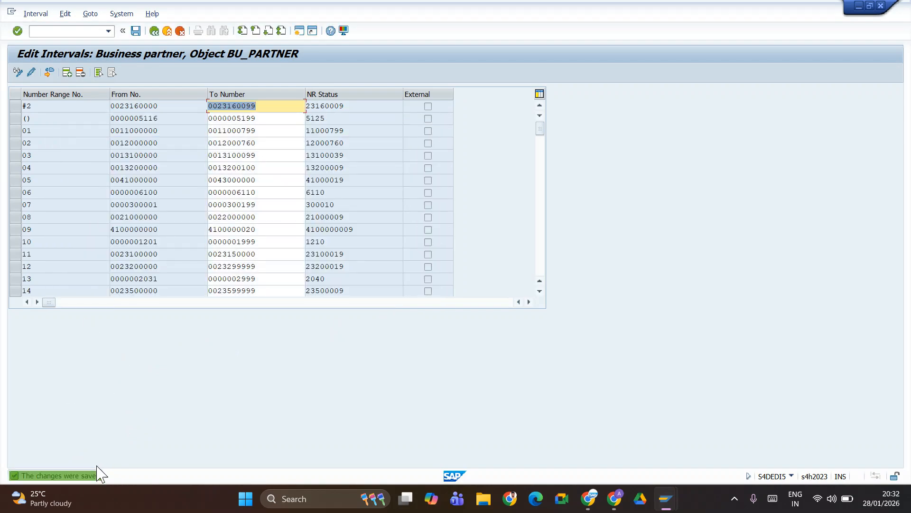
key(alt+Tab)
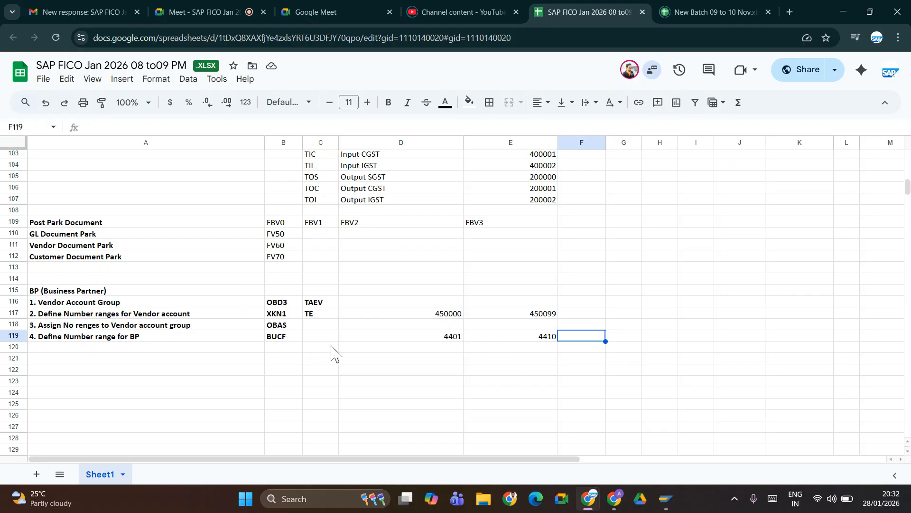
- Save the intervals once more and go back twice to the Display IMG tree
key(alt+Tab)
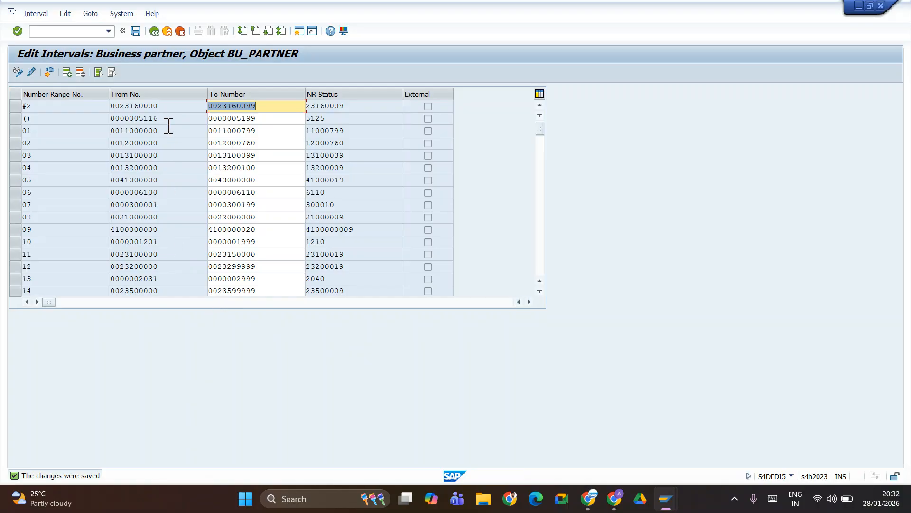
click(137, 30)
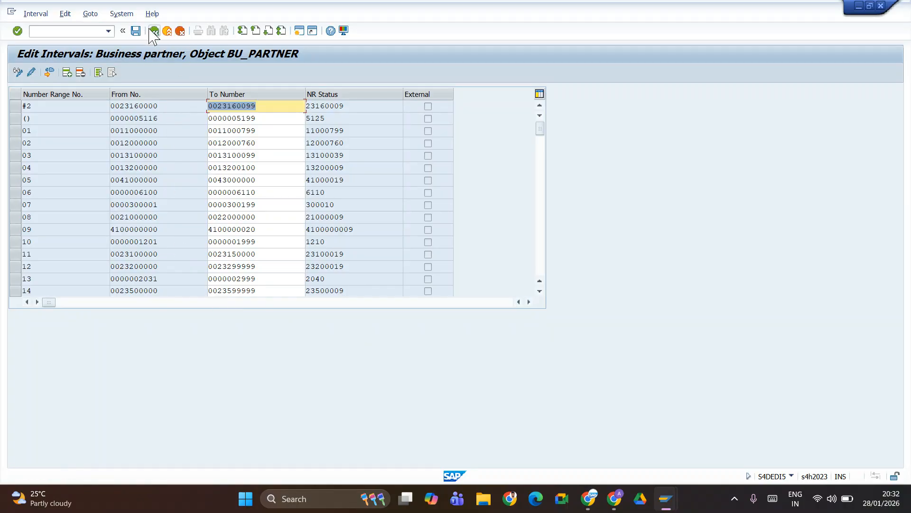
click(153, 32)
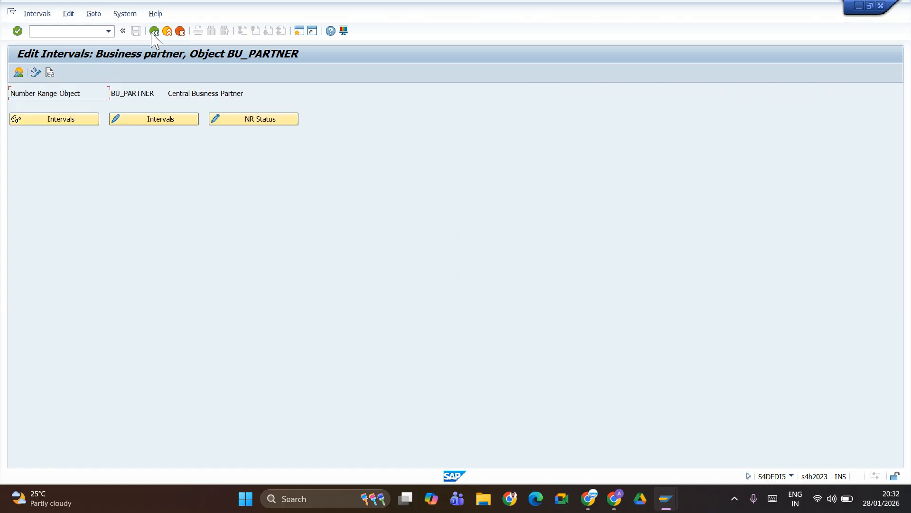
click(153, 32)
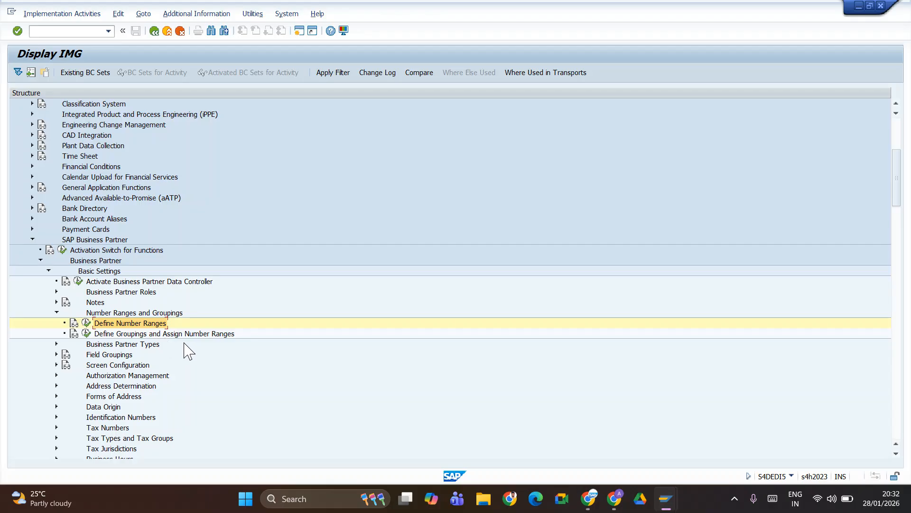
- Run Define Groupings and Assign Number Ranges and start a new grouping entry
click(86, 334)
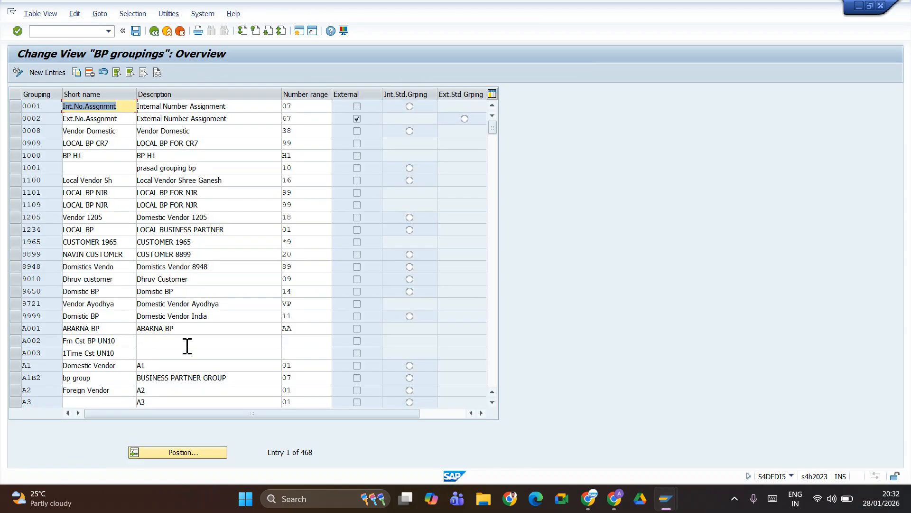
click(49, 74)
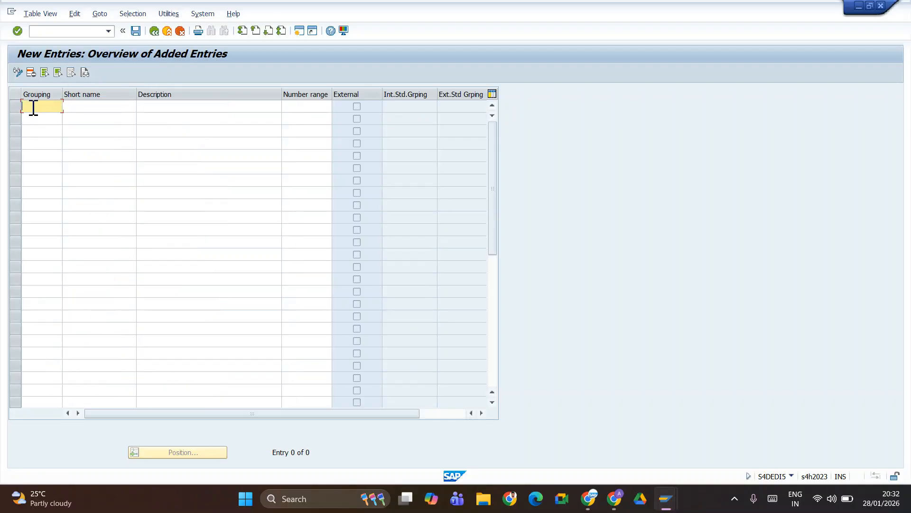
- Enter grouping code TABP with short name TATE BP, correcting earlier typos
text(TARV)
key(Tab)
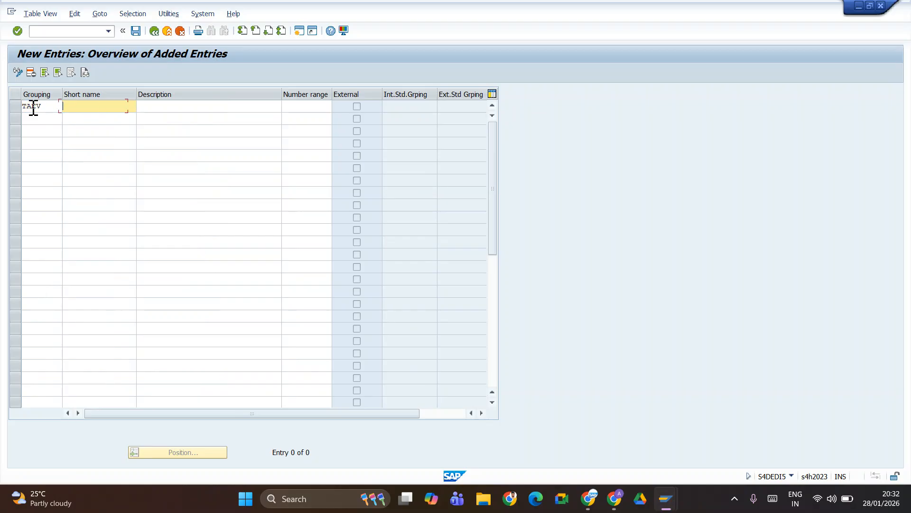
click(43, 105)
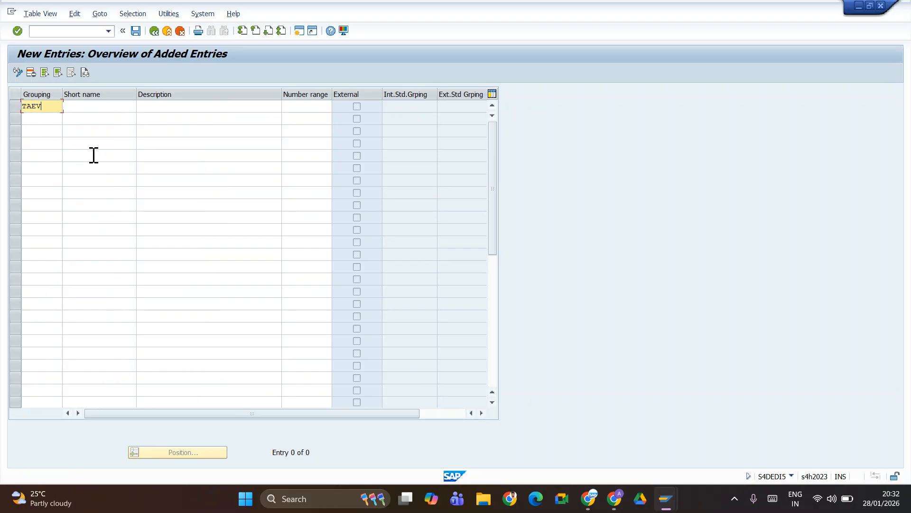
key(BackSpace)
key(BackSpace)
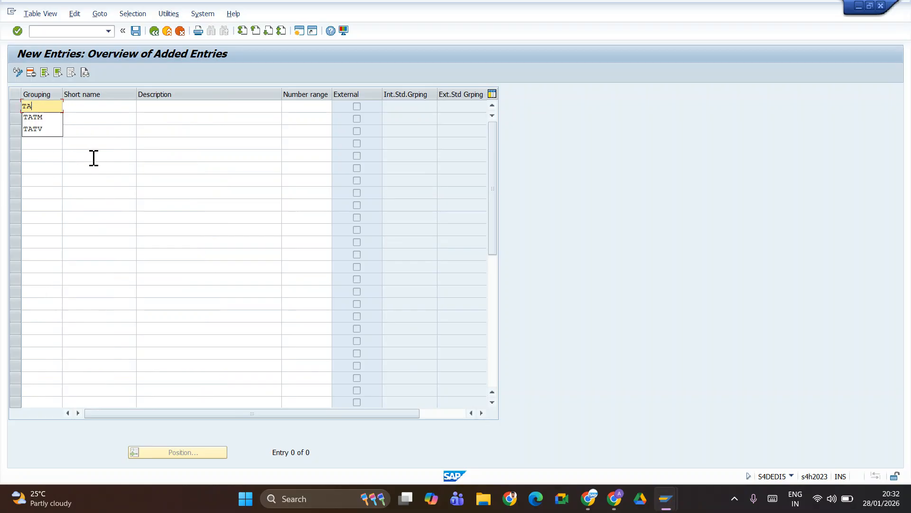
text(b)
key(BackSpace)
text(bp)
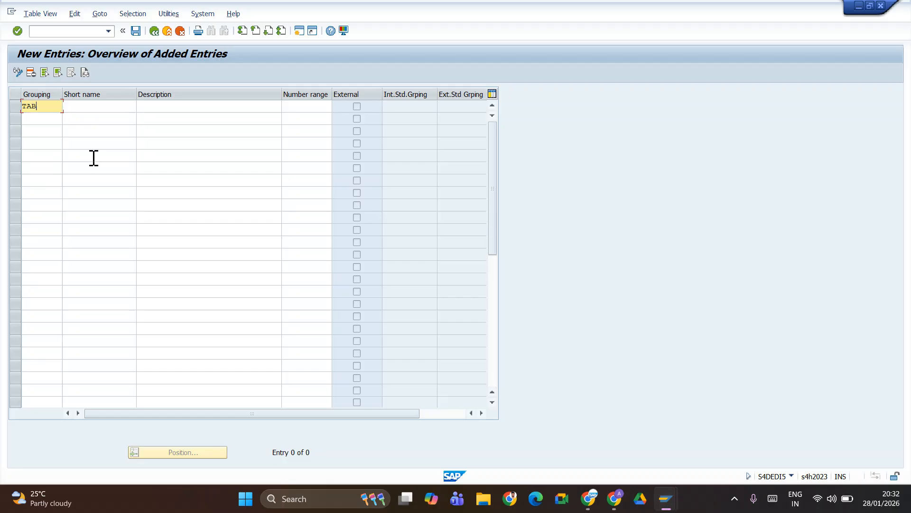
key(Tab)
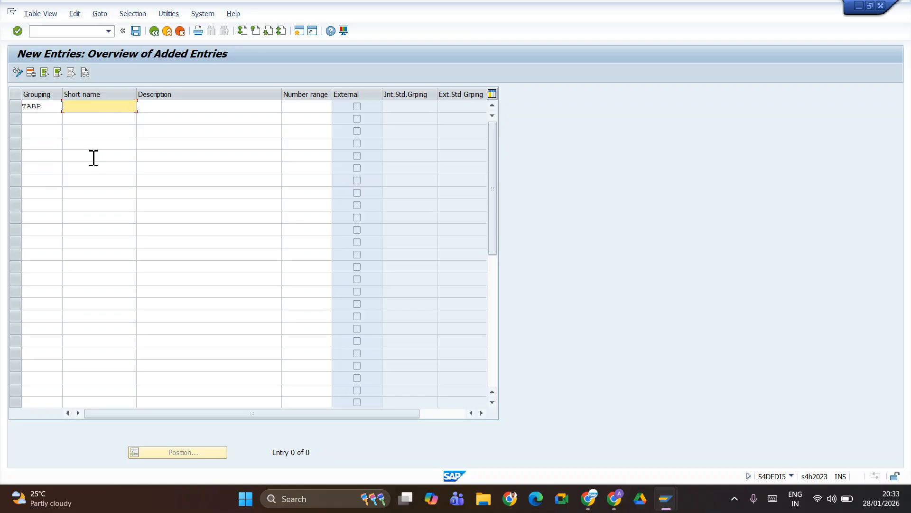
text(tate bp)
key(BackSpace)
key(BackSpace)
key(BackSpace)
key(BackSpace)
key(BackSpace)
key(BackSpace)
key(BackSpace)
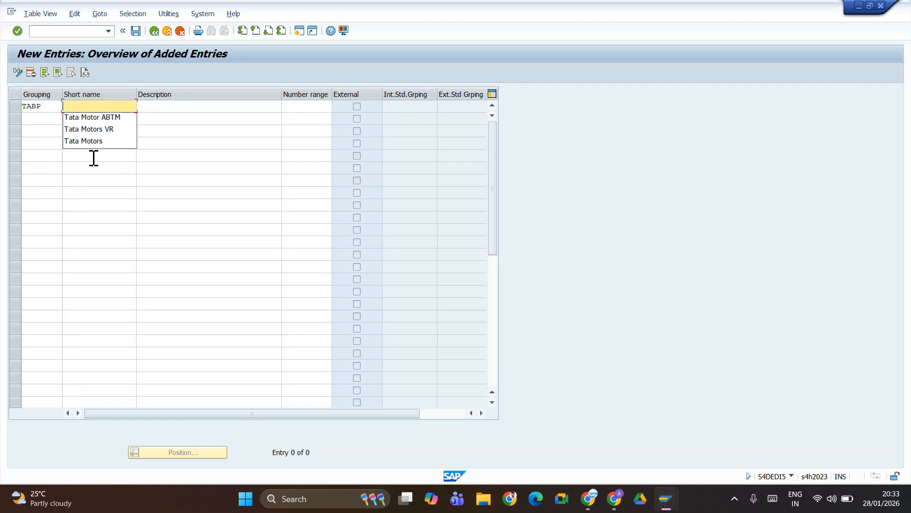
text(TATE BP)
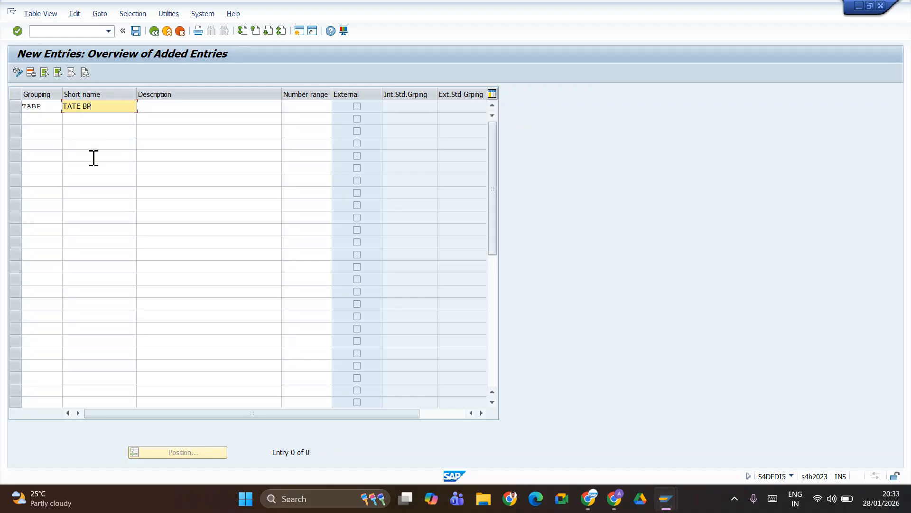
key(Tab)
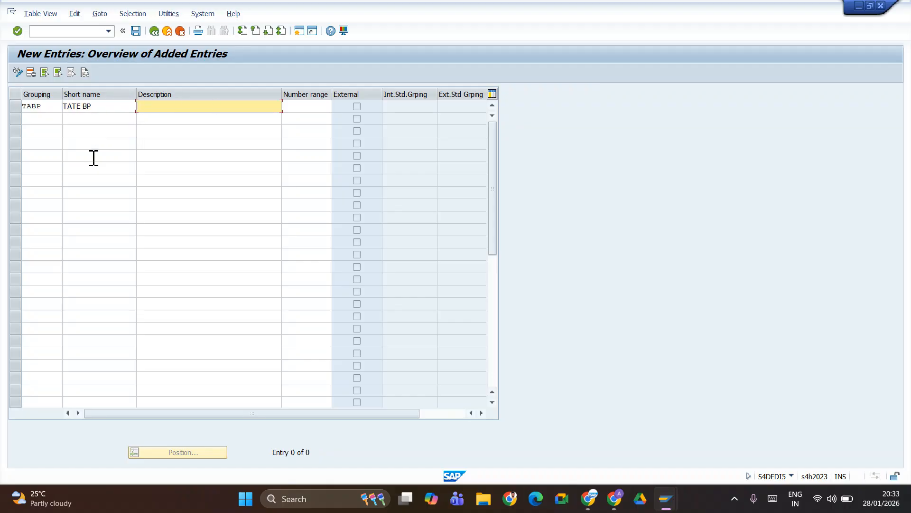
- Add description 'BP group for TATE', choose number range TE, and save the grouping
text(BP group for TATE)
click(309, 108)
text(te)
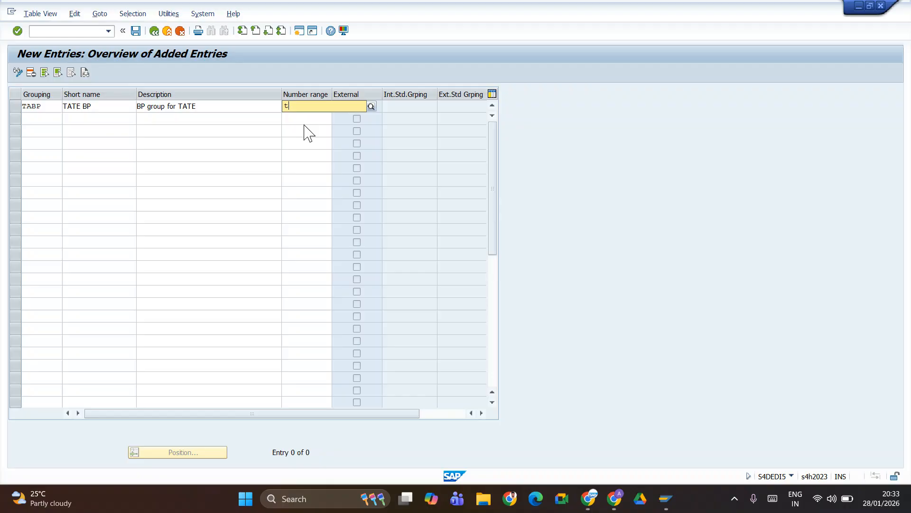
key(Return)
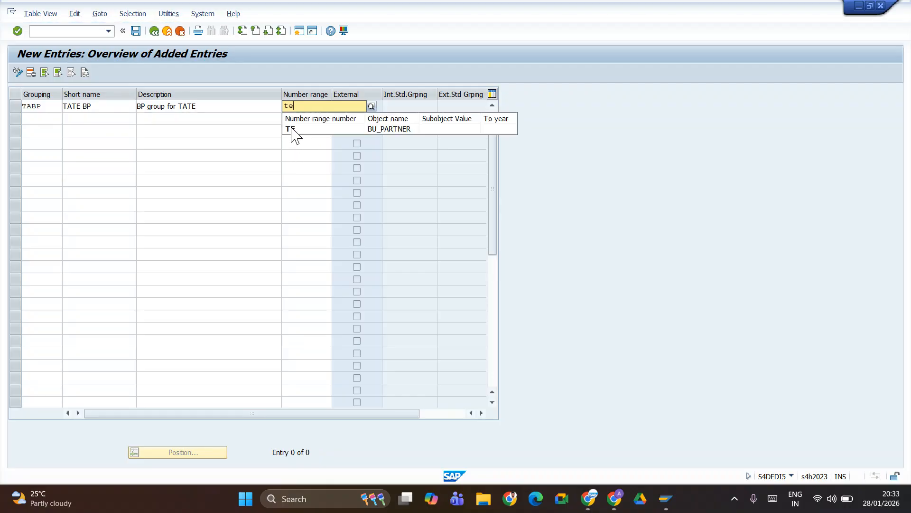
click(296, 133)
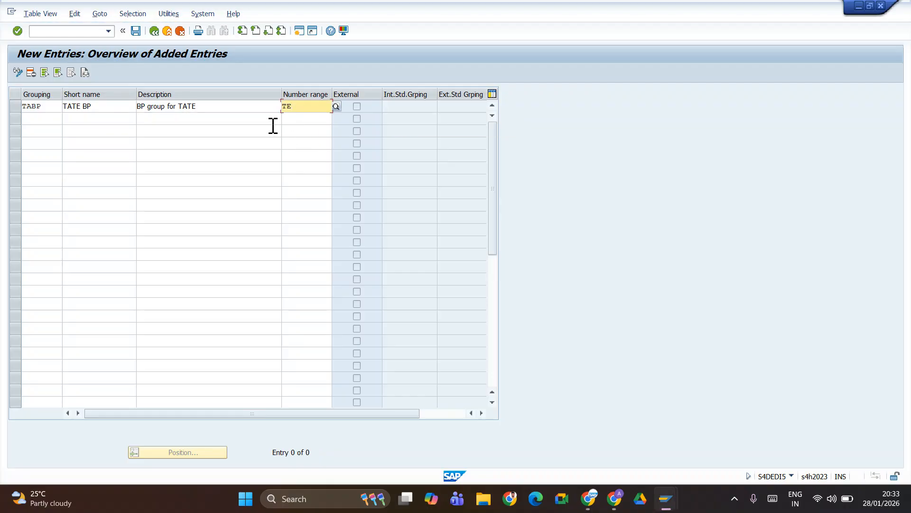
click(136, 31)
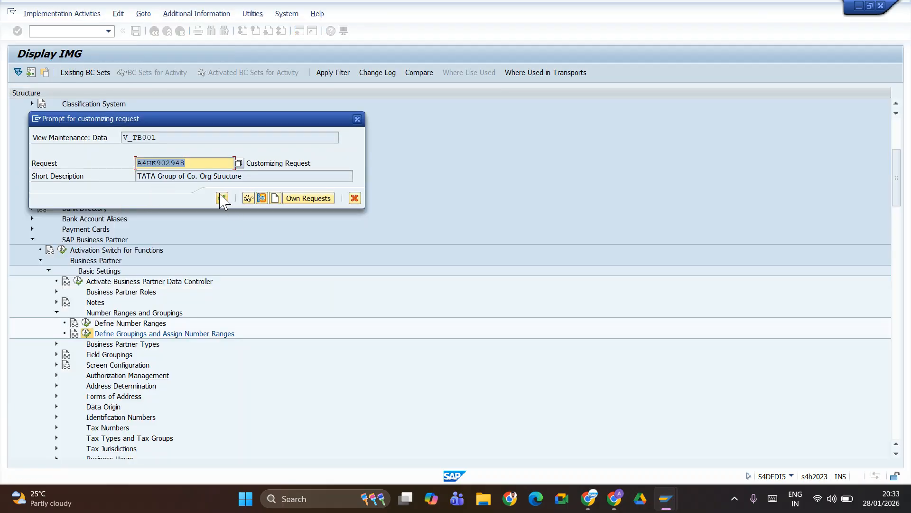
- Confirm the customizing request to save grouping TABP, then go back to the 469-entry groupings overview
click(222, 198)
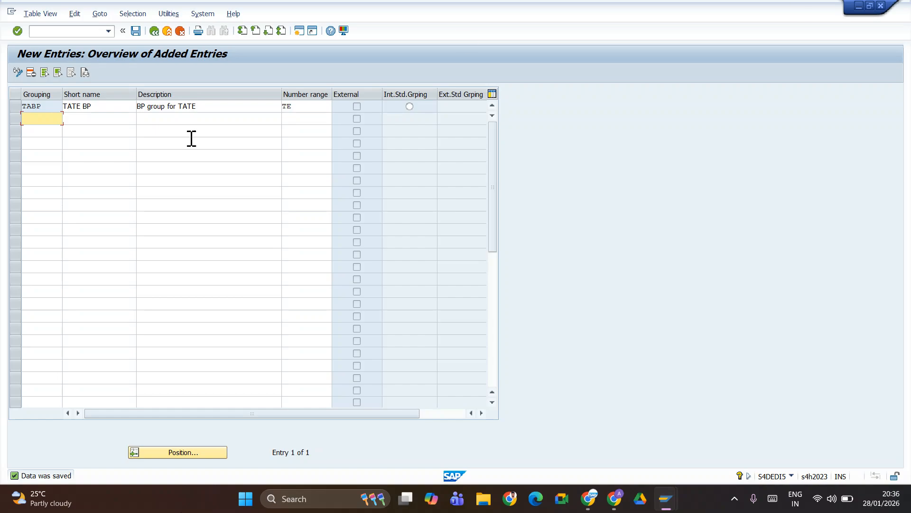
click(136, 31)
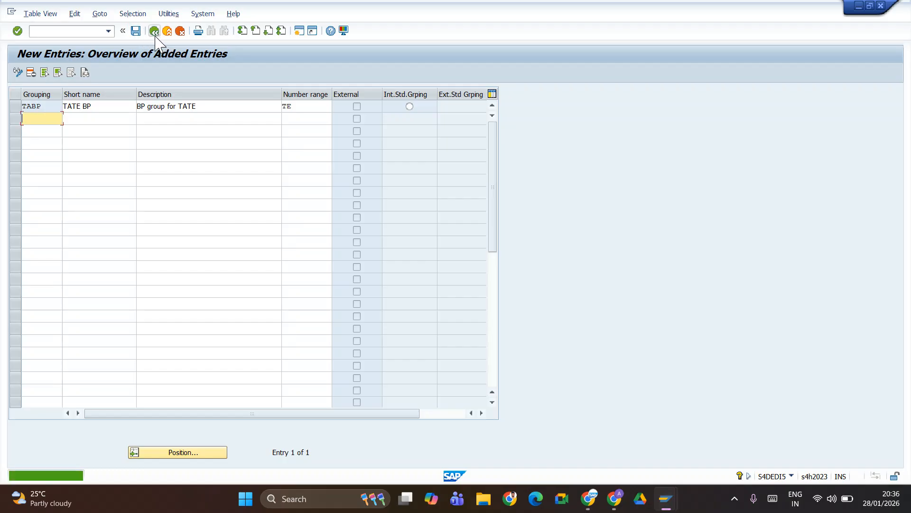
click(154, 31)
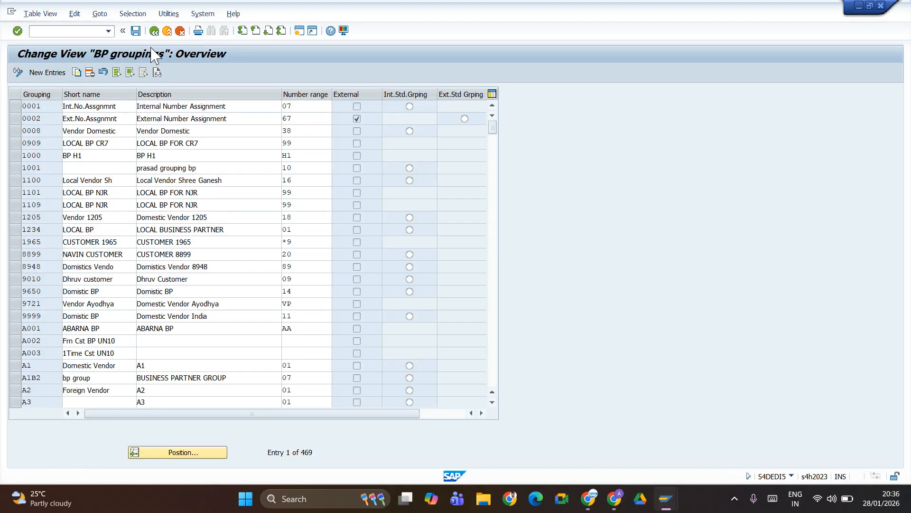
- Return to the Display IMG tree, collapse SAP Business Partner, and expand Cross-Application Components > Master Data Synchronization
click(154, 32)
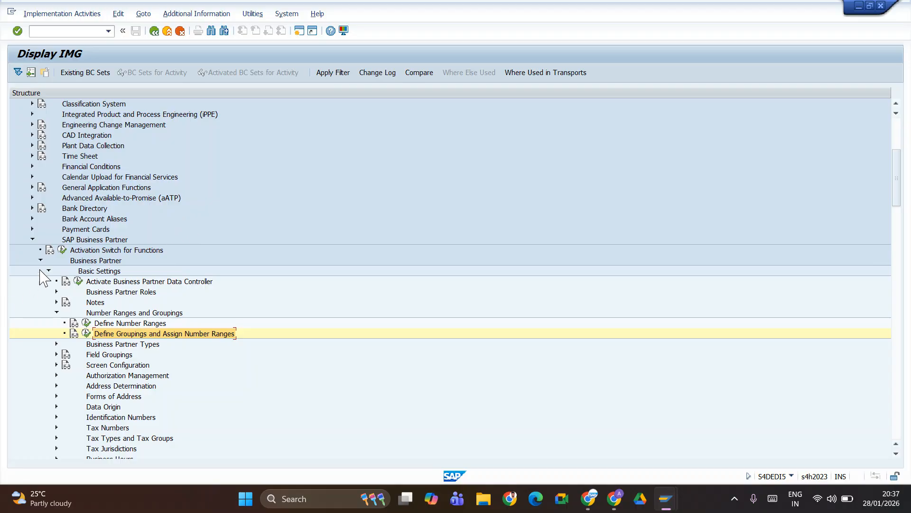
click(32, 240)
scroll(38, 208, up, 3)
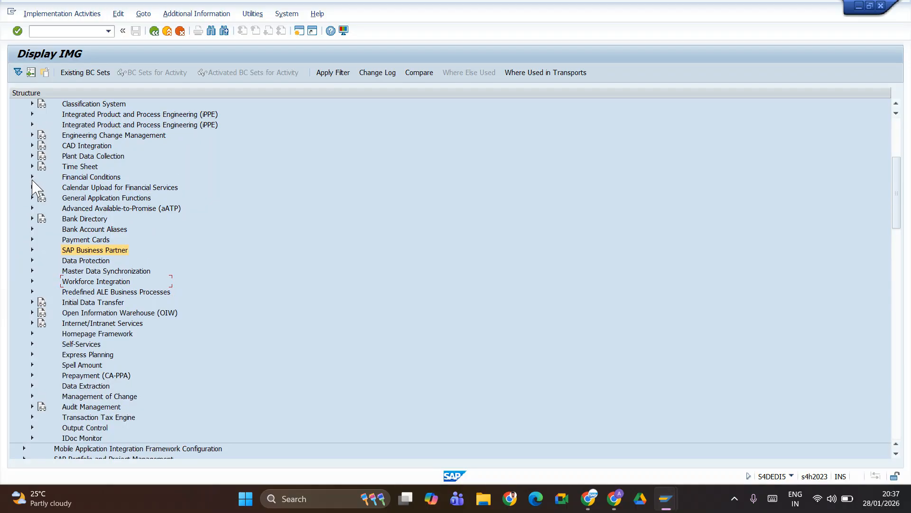
scroll(40, 209, up, 3)
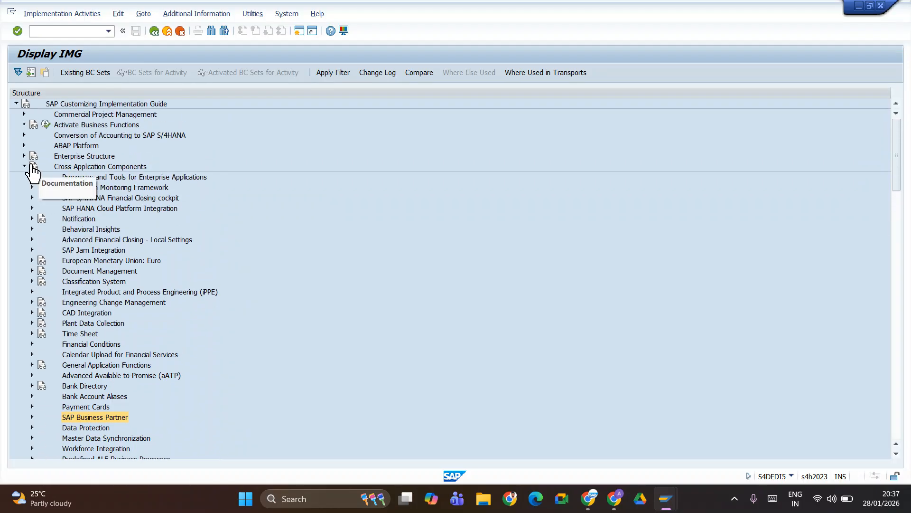
click(24, 166)
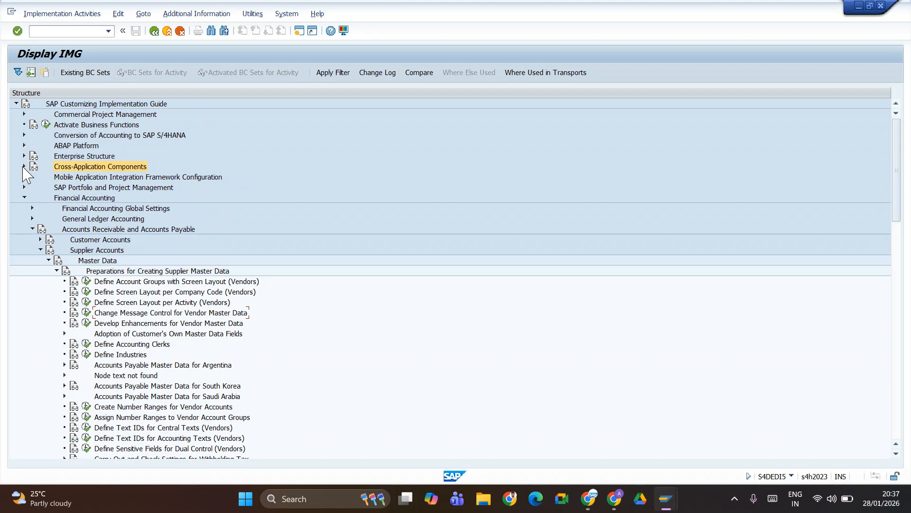
click(23, 167)
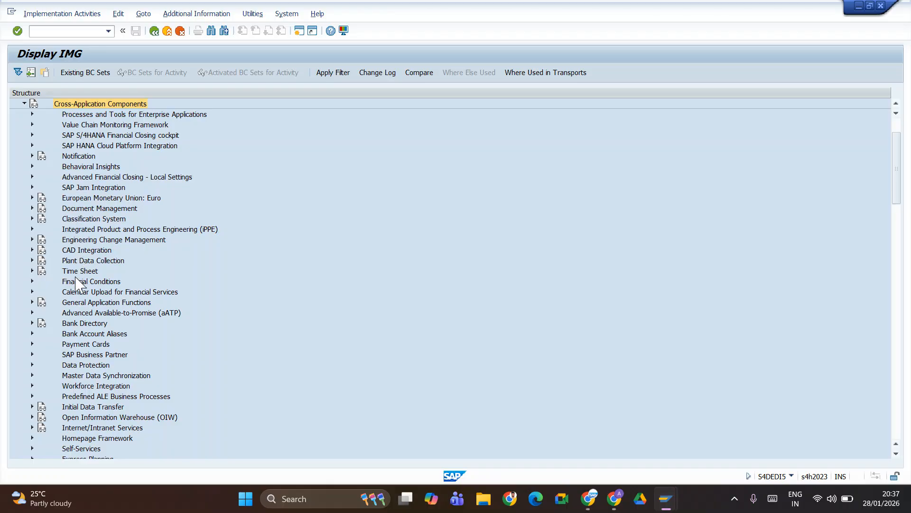
click(32, 376)
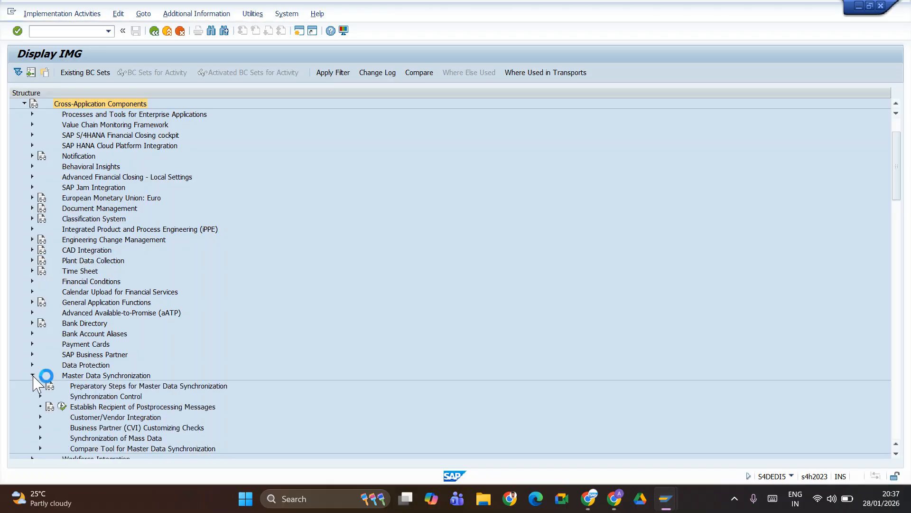
scroll(148, 228, down, 5)
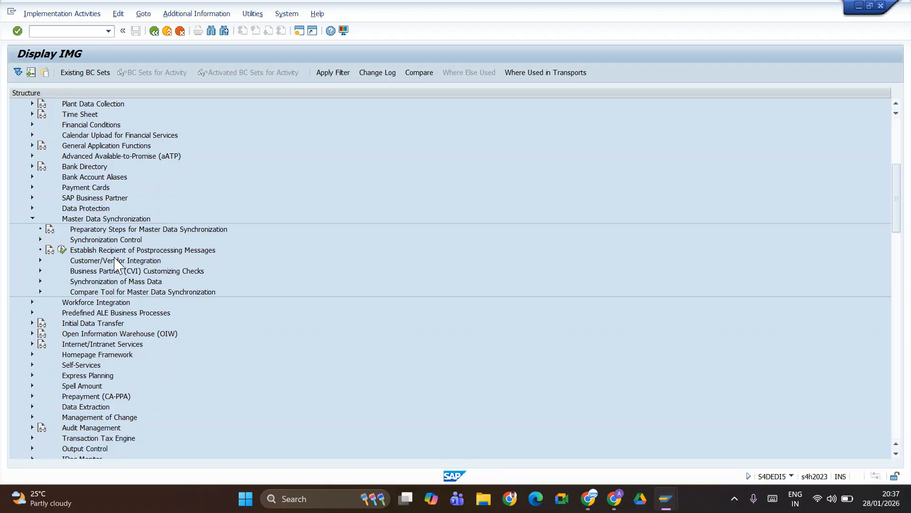
- Drill down to Vendor Integration's Assign Keys and run Define Number Assignment for Direction BP to Vendor
click(40, 261)
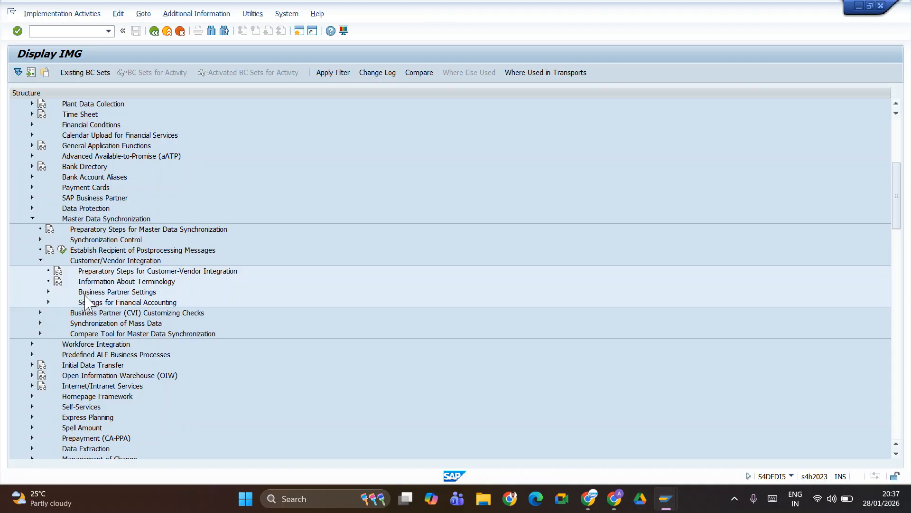
click(48, 291)
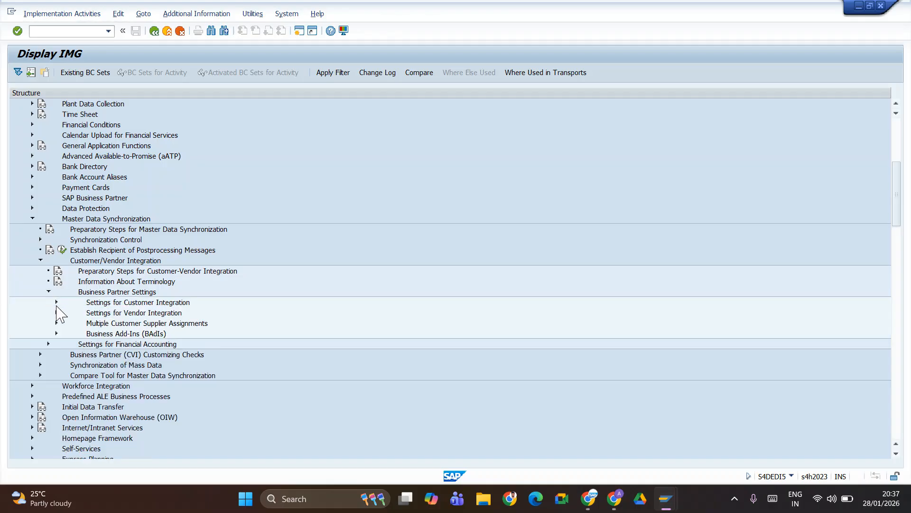
click(56, 311)
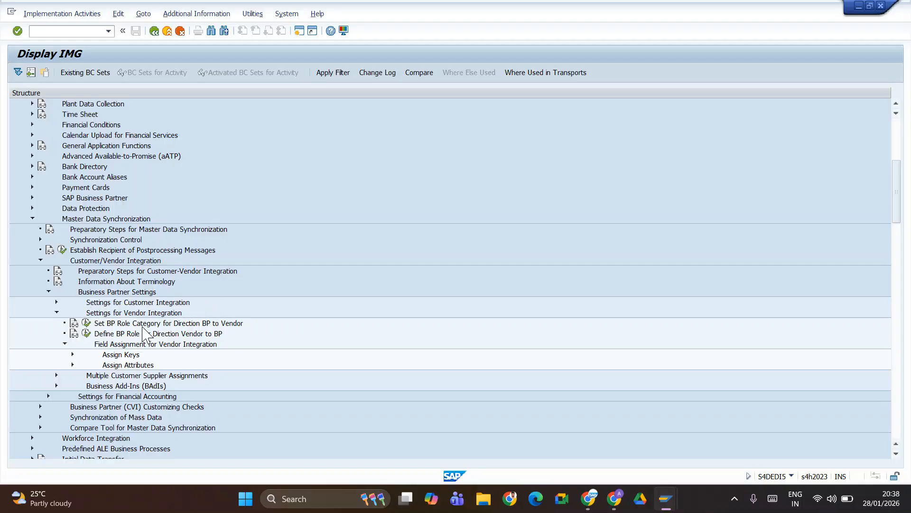
click(72, 354)
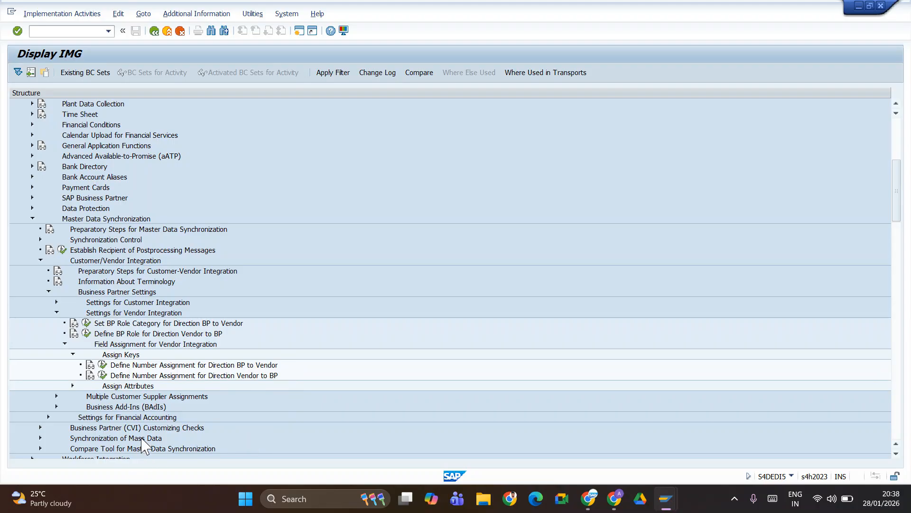
click(102, 364)
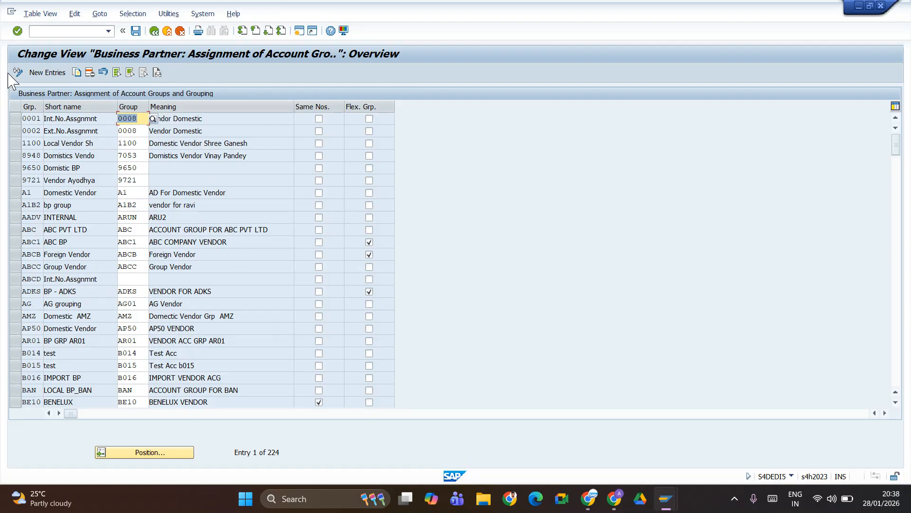
- Add a row pairing grouping TAEV with account group TAEV, try saving, and back out after the TB001 error
click(53, 73)
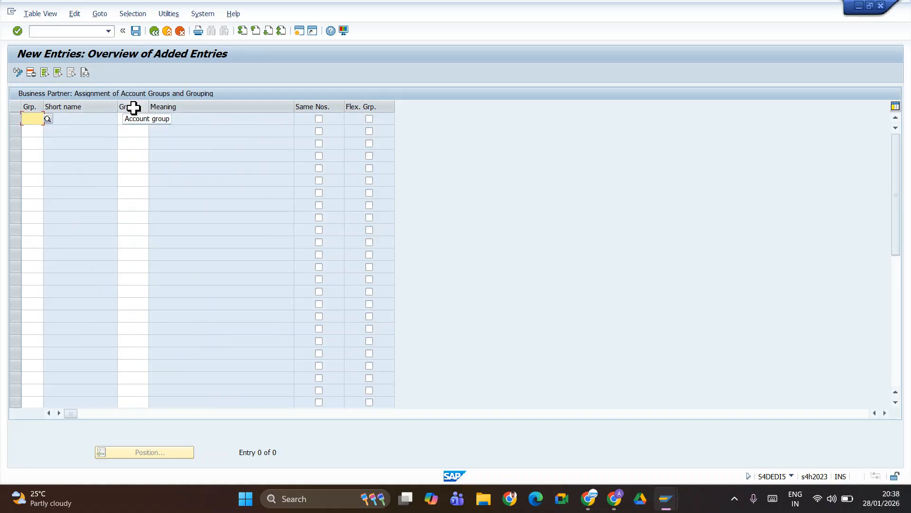
click(30, 121)
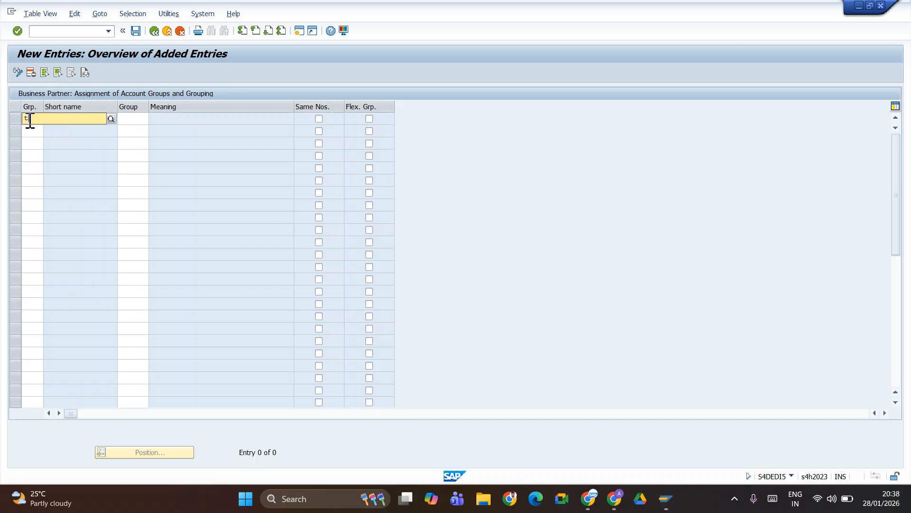
text(ta)
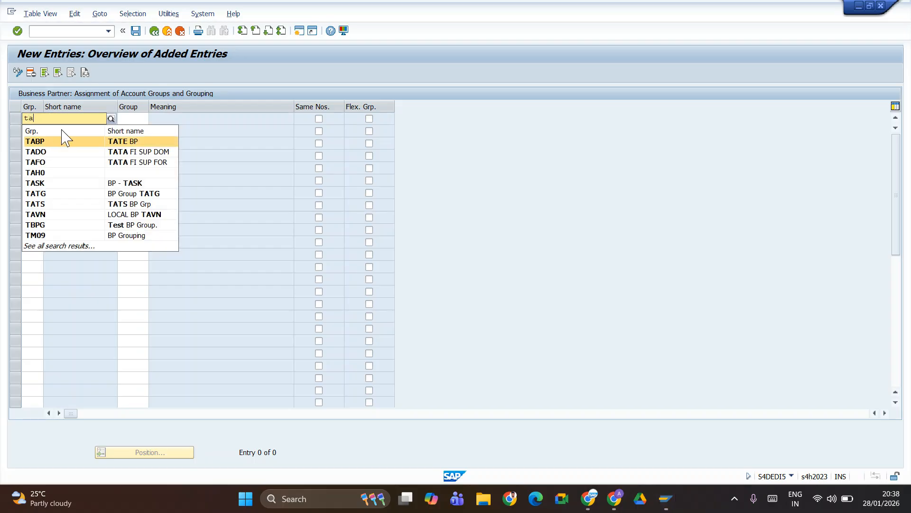
text(ev)
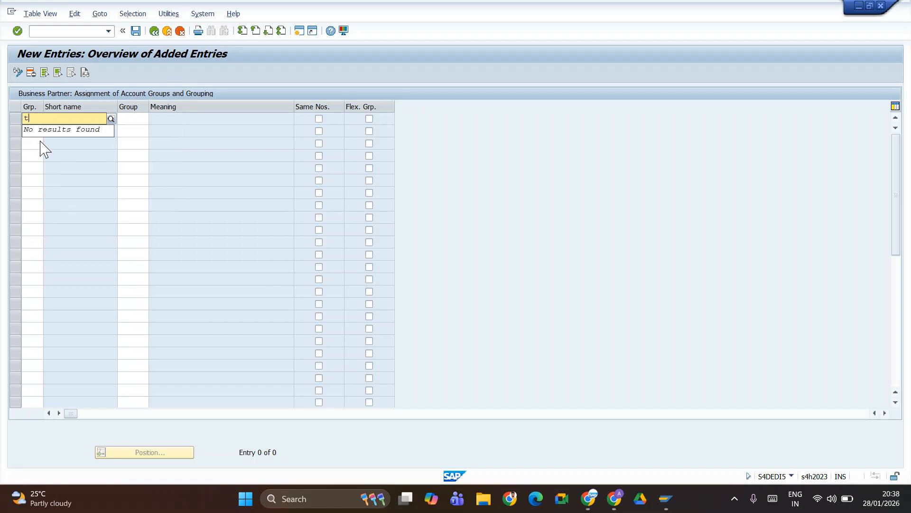
key(BackSpace)
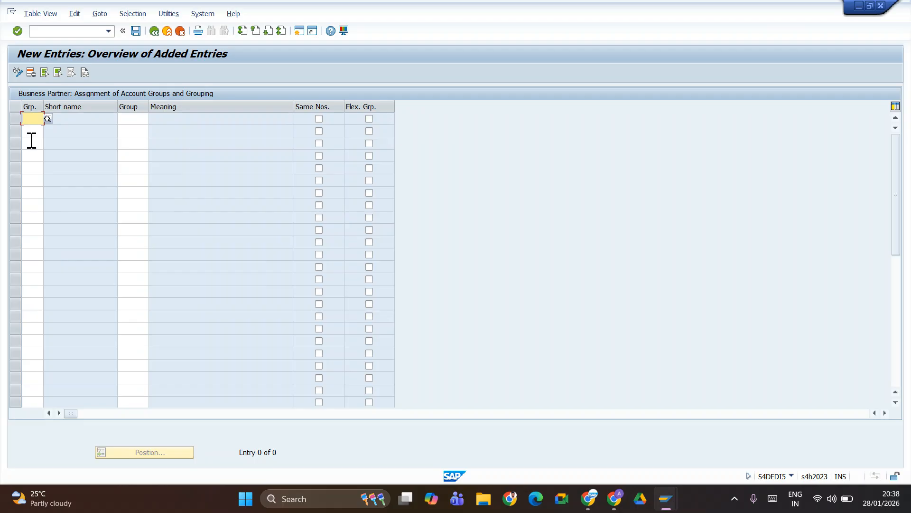
text(TA)
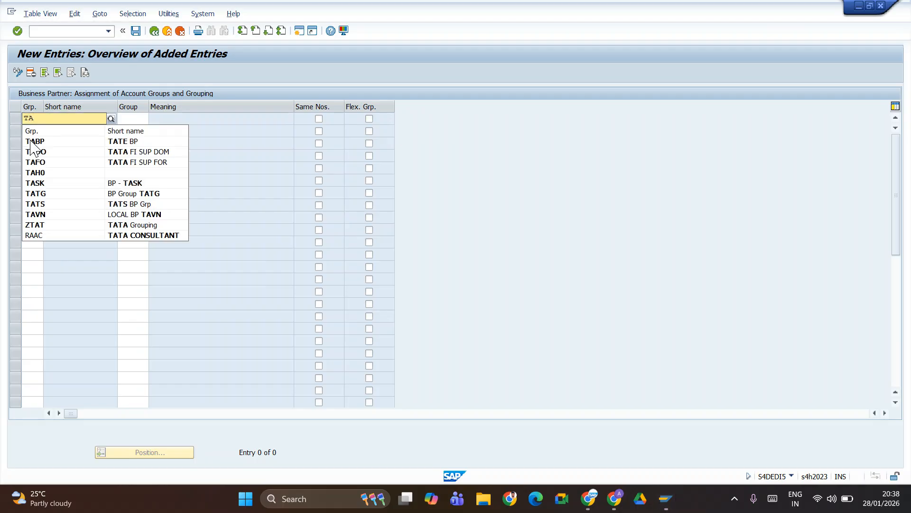
text(EV)
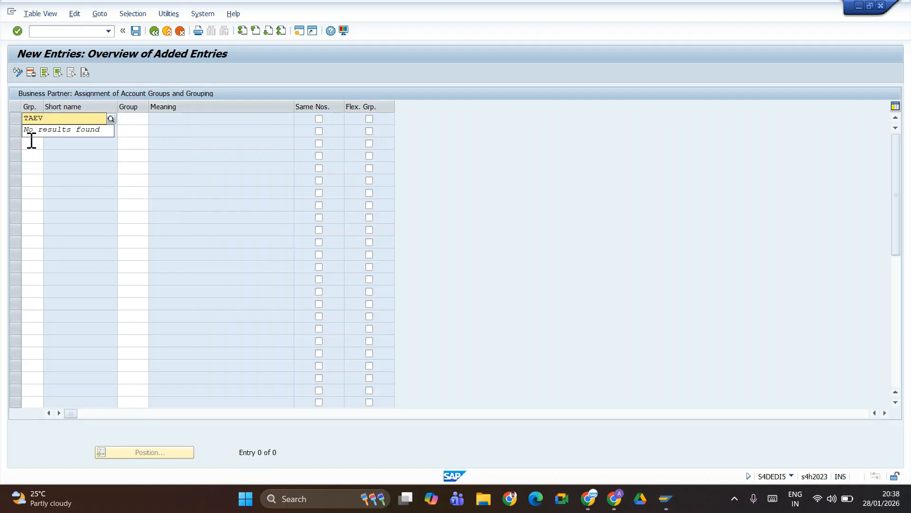
key(Tab)
text(TAEV)
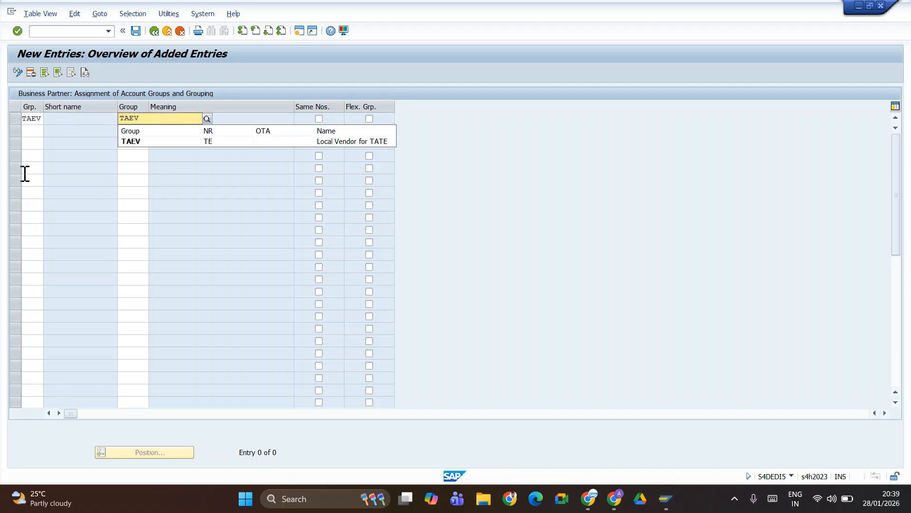
click(133, 141)
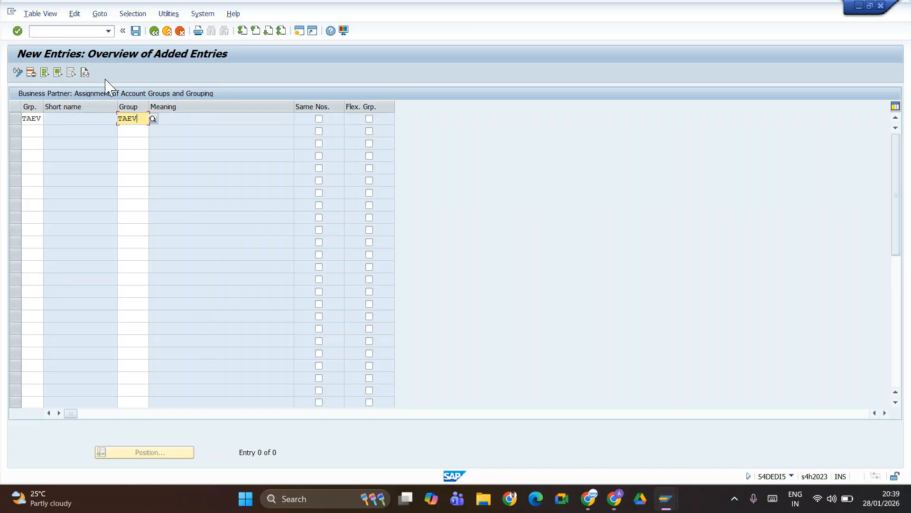
click(136, 32)
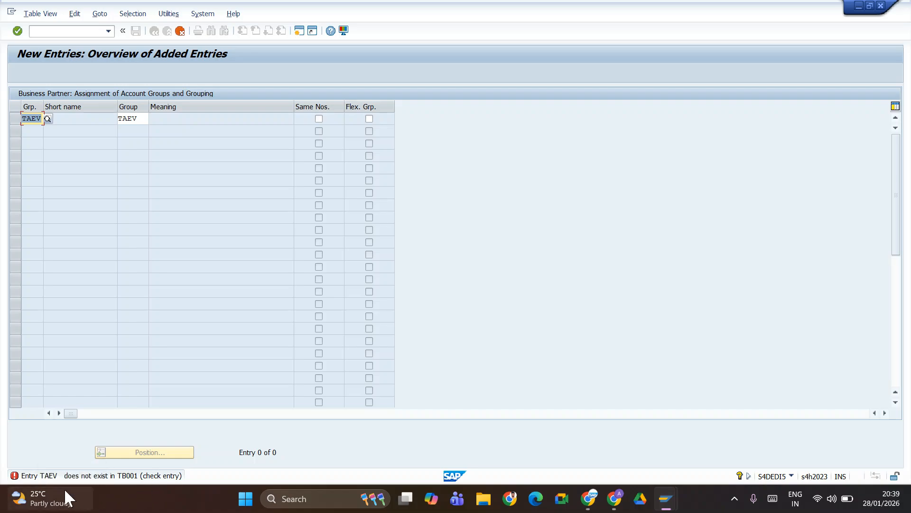
click(179, 32)
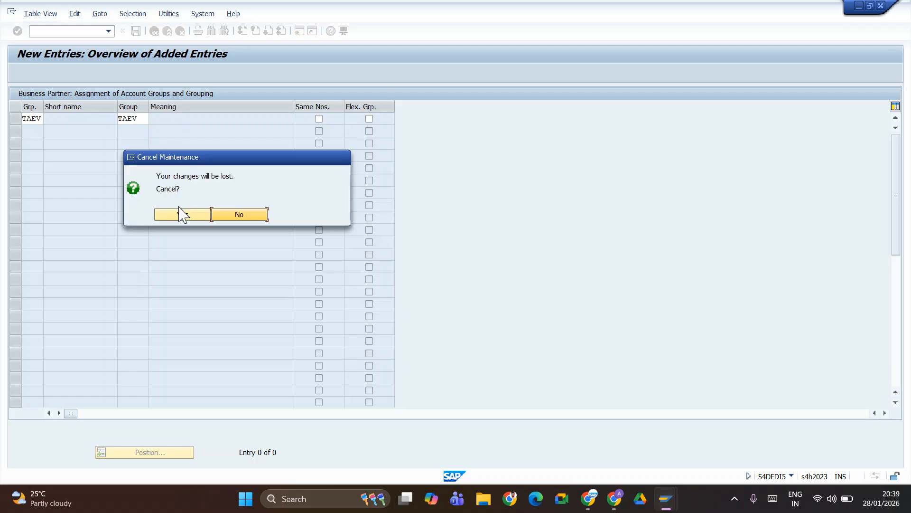
- Discard the rejected TAEV row, browse the 469 BP groupings in value help, and start creating a grouping
click(179, 216)
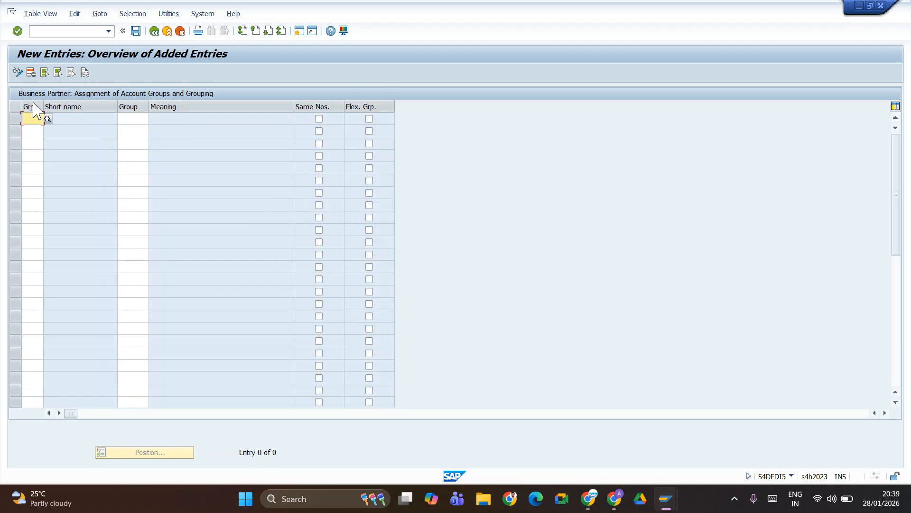
click(50, 125)
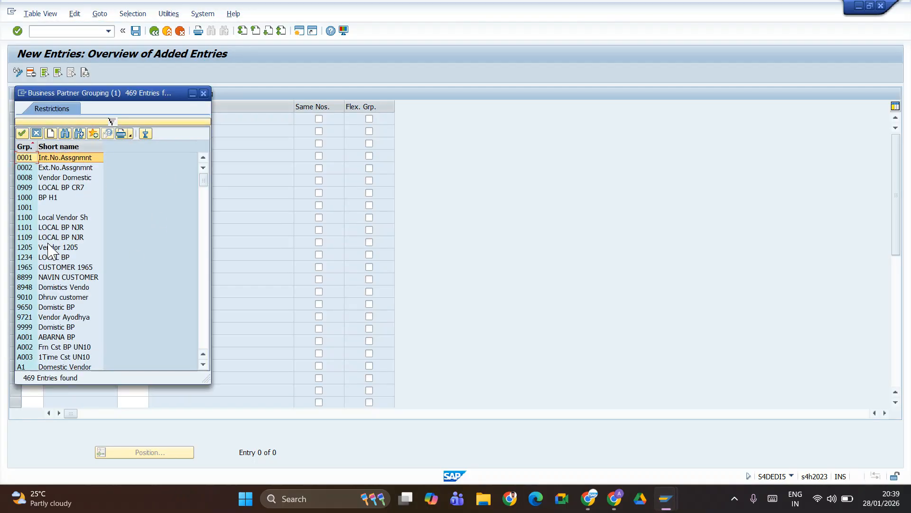
scroll(49, 260, down, 20)
scroll(50, 261, down, 20)
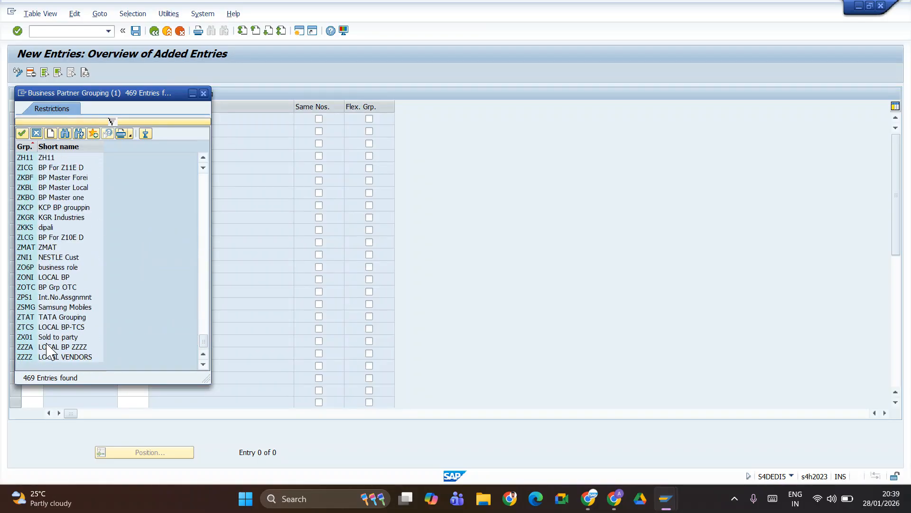
scroll(48, 285, up, 10)
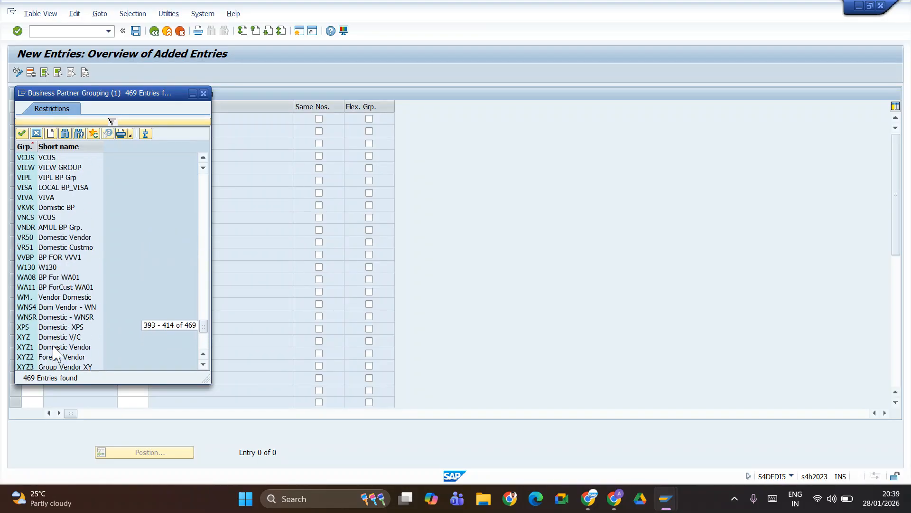
scroll(54, 351, up, 5)
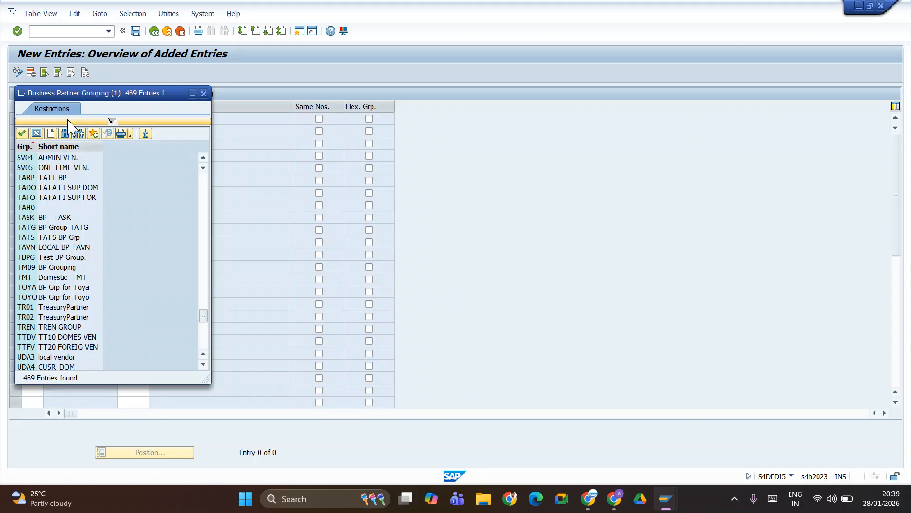
click(50, 133)
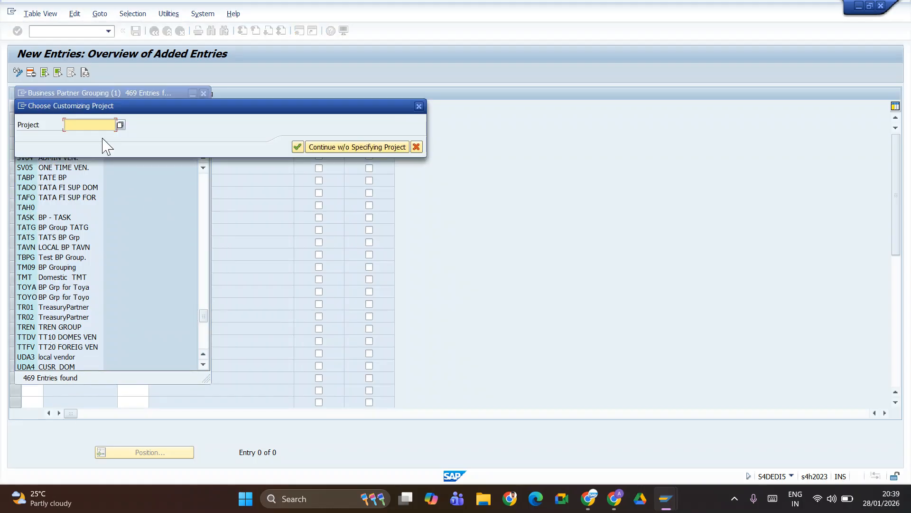
- Continue without a customizing project, move the grouping lookup aside, and open Define Groupings and Assign Number Ranges
click(344, 148)
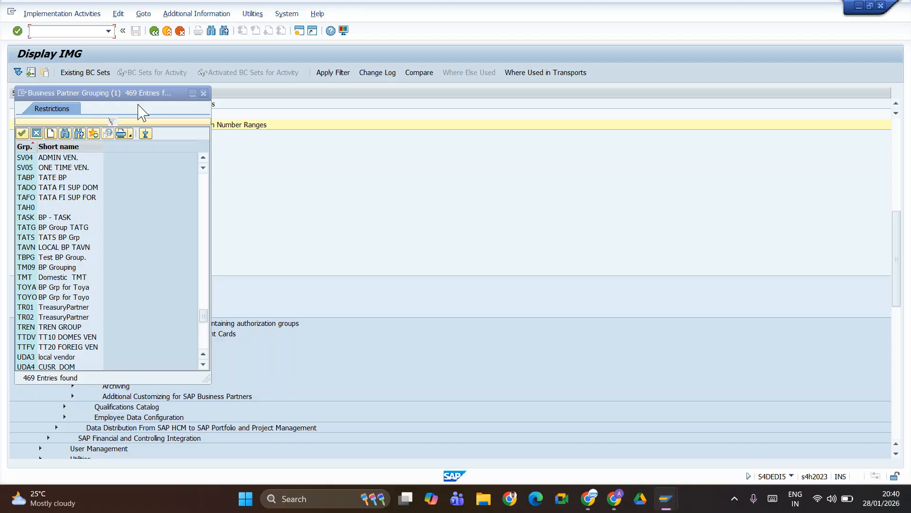
drag(144, 94, 494, 144)
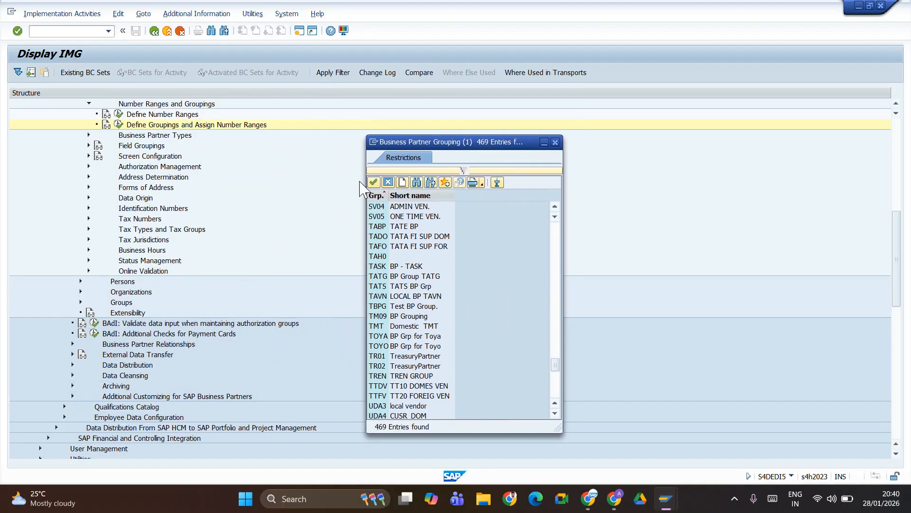
click(119, 126)
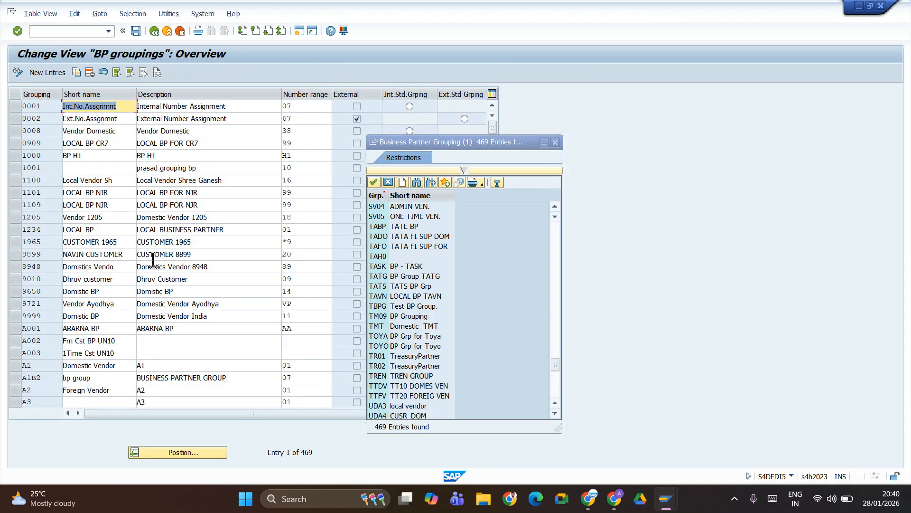
- Position the groupings table to where TAEV would appear, confirming it does not exist
click(195, 455)
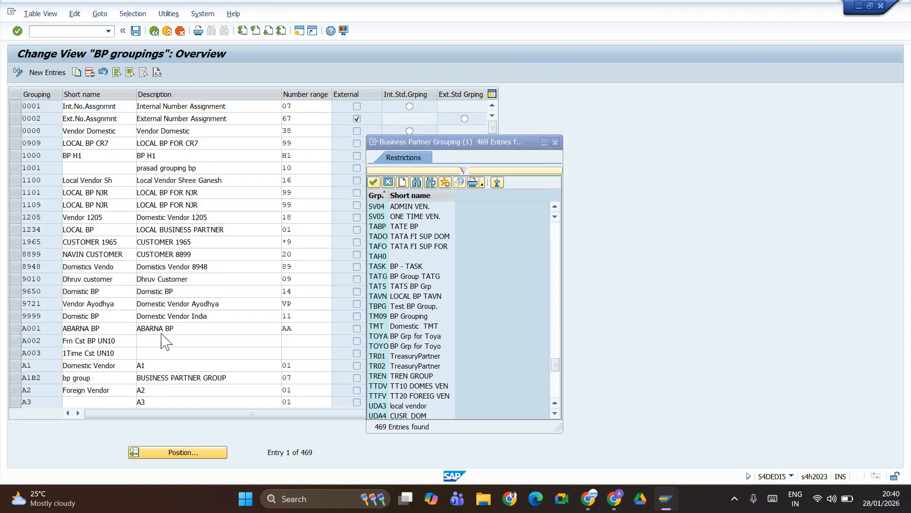
text(tae)
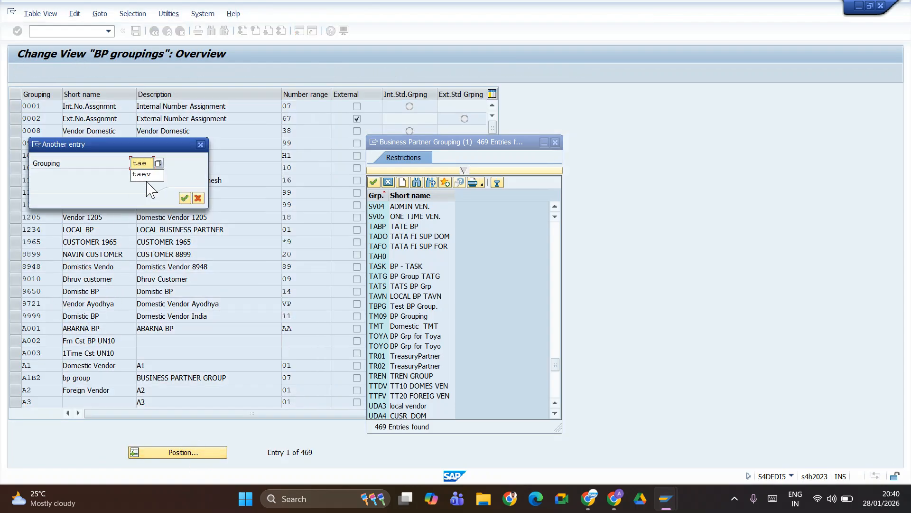
click(143, 174)
click(185, 198)
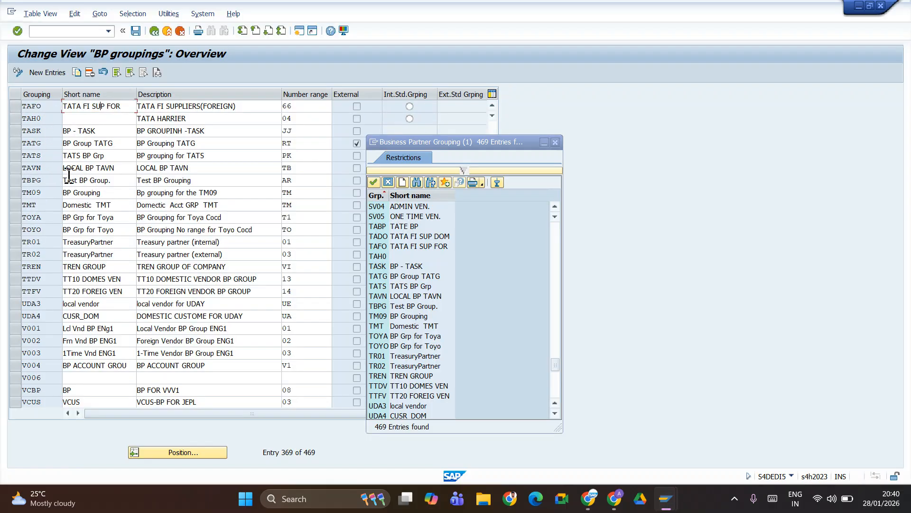
scroll(67, 178, up, 5)
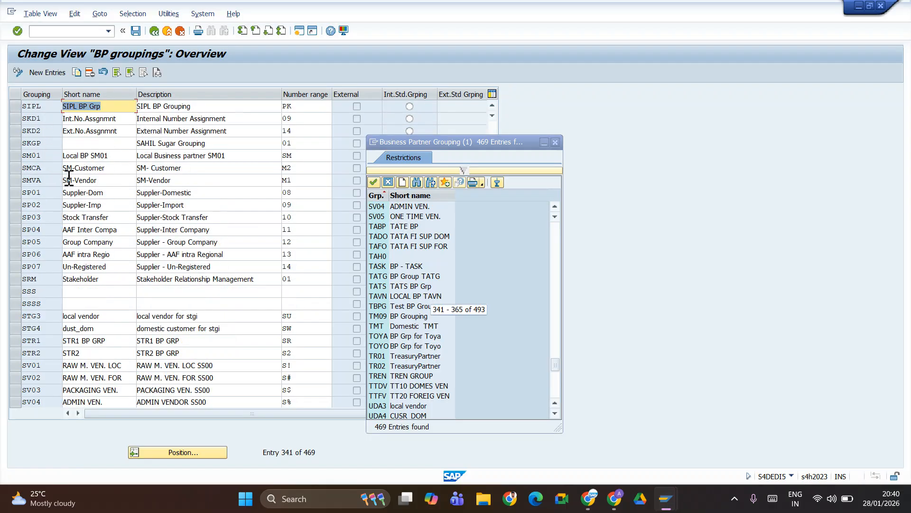
- Add grouping TAEV with short name 'TATE BP' and description 'BP group for TATE'
click(47, 73)
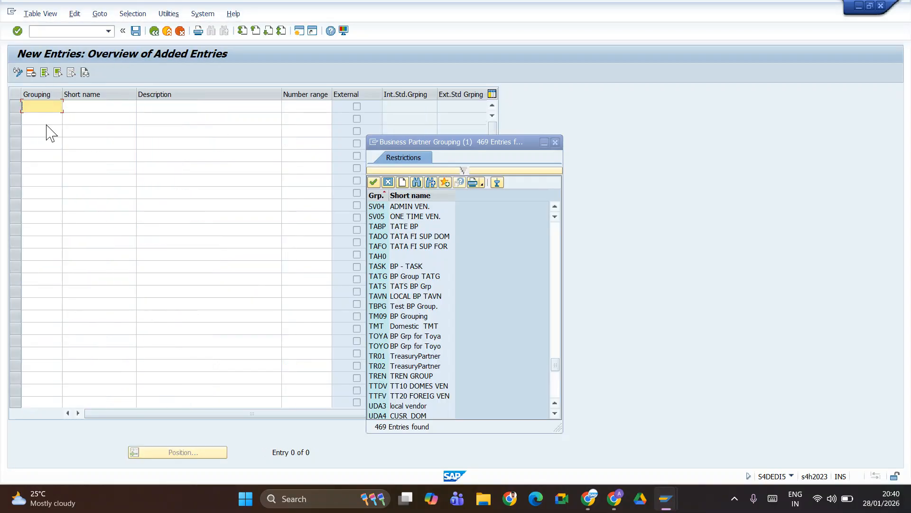
text(taev)
click(91, 108)
click(91, 108)
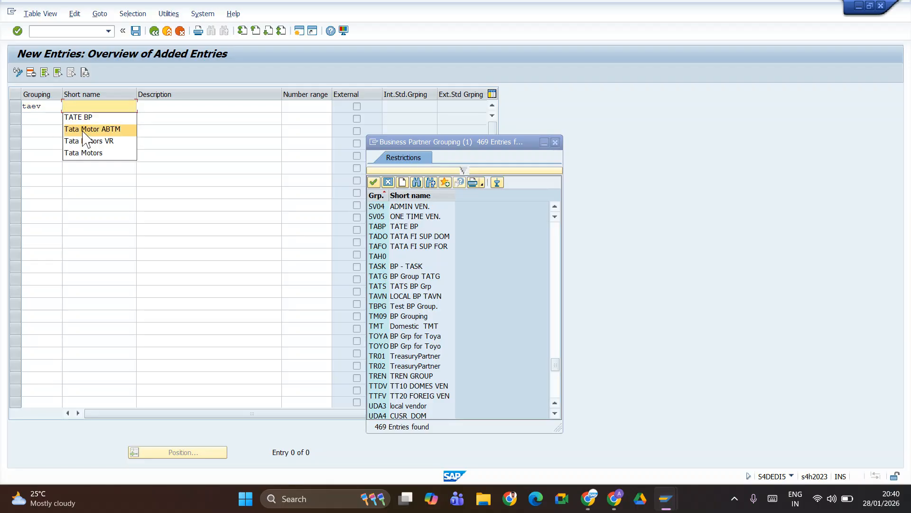
click(80, 119)
click(151, 107)
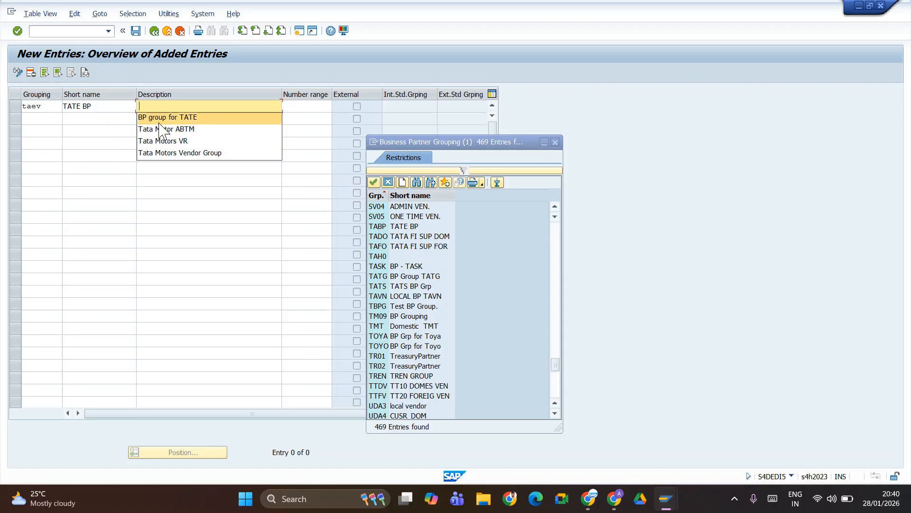
click(159, 117)
key(Return)
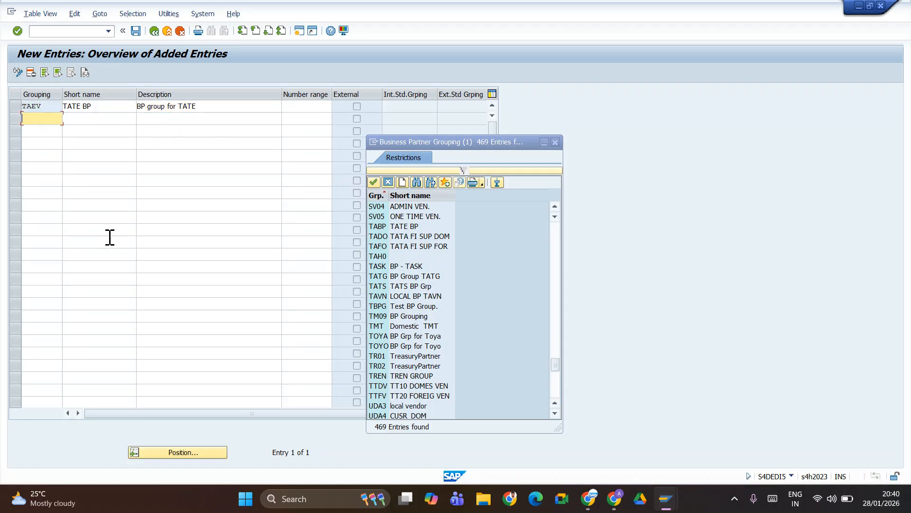
- Save grouping TAEV under a customizing request and return to the IMG tree
click(136, 31)
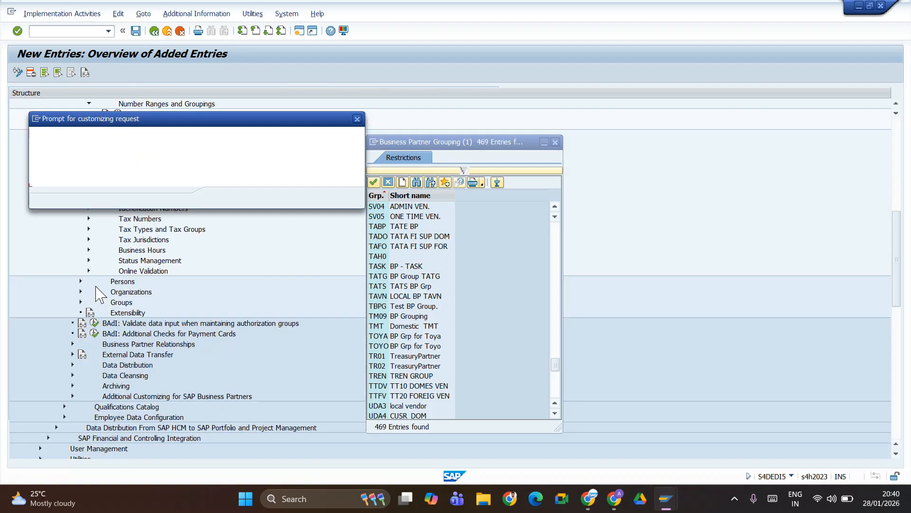
click(222, 198)
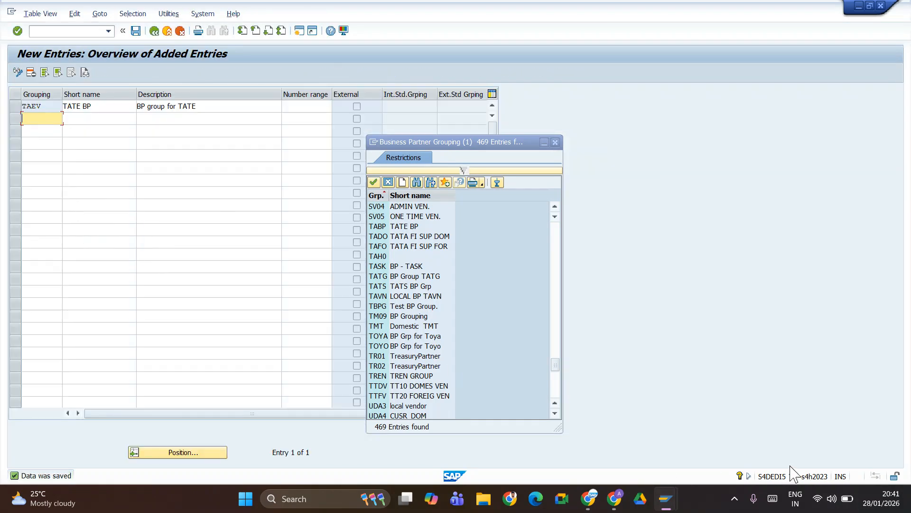
click(791, 475)
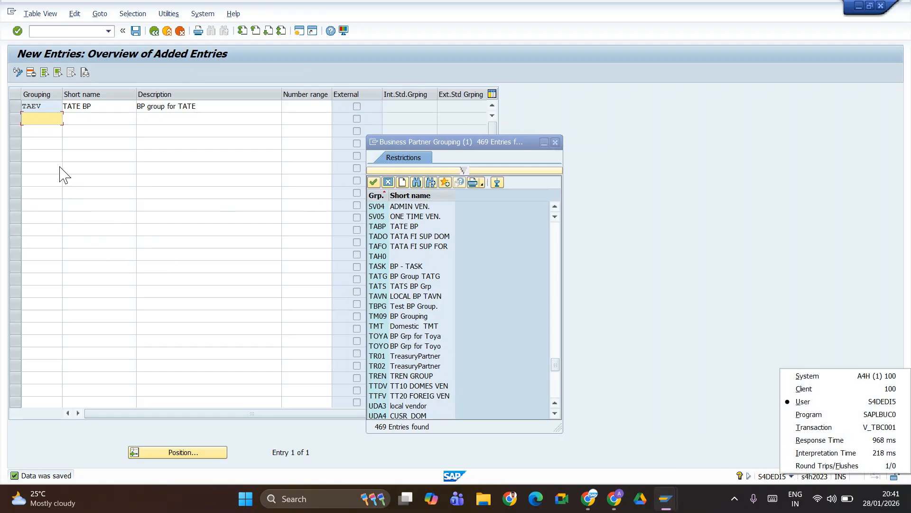
click(14, 110)
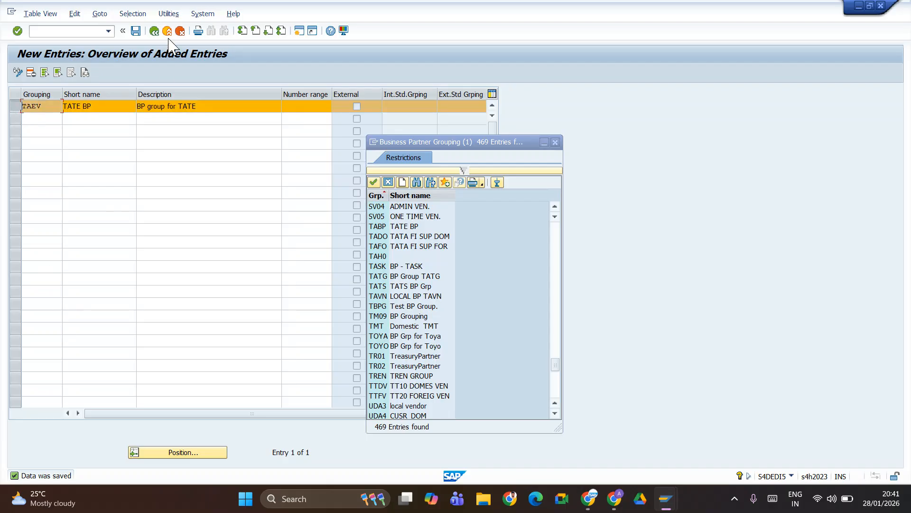
click(136, 33)
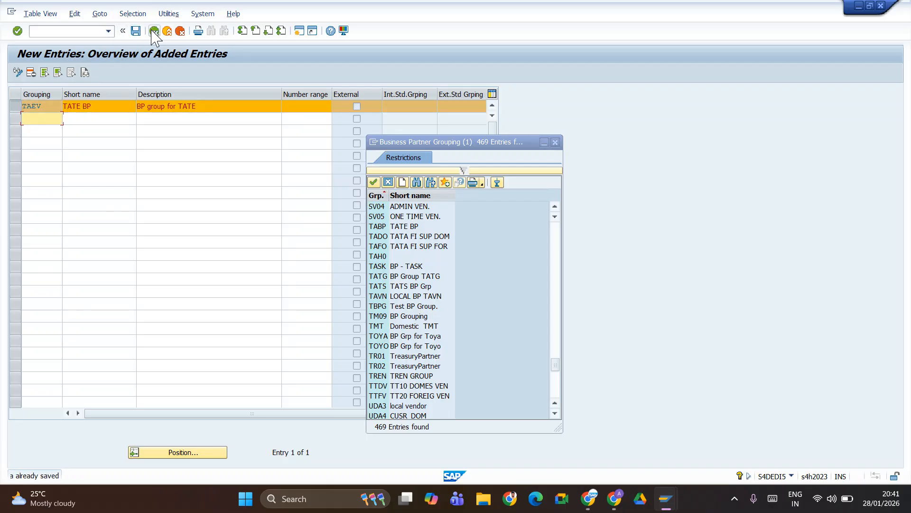
click(153, 32)
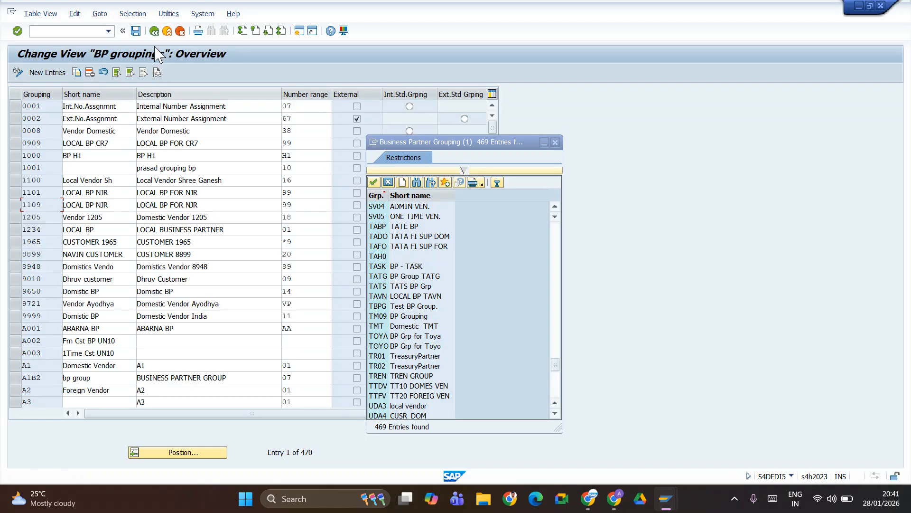
click(155, 31)
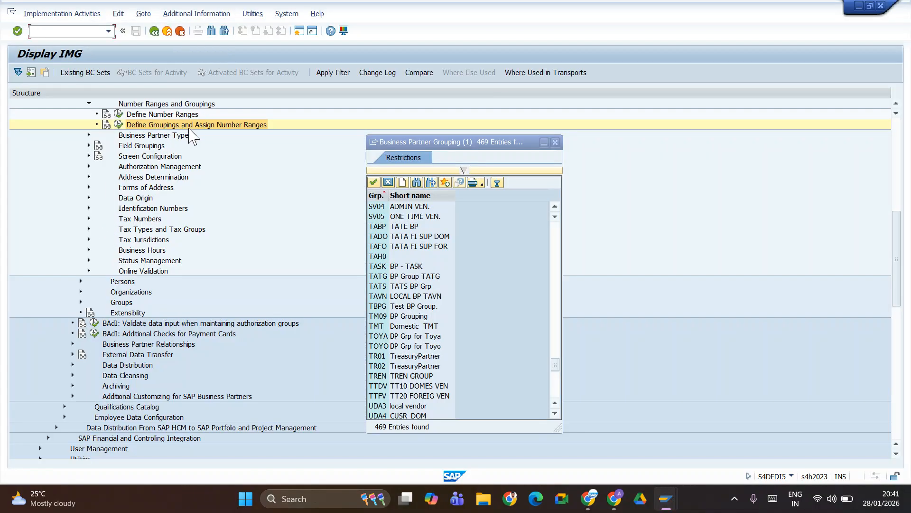
- Close the grouping lookup, return to the IMG, and reopen Define Number Assignment for Direction BP to Vendor
scroll(175, 233, up, 4)
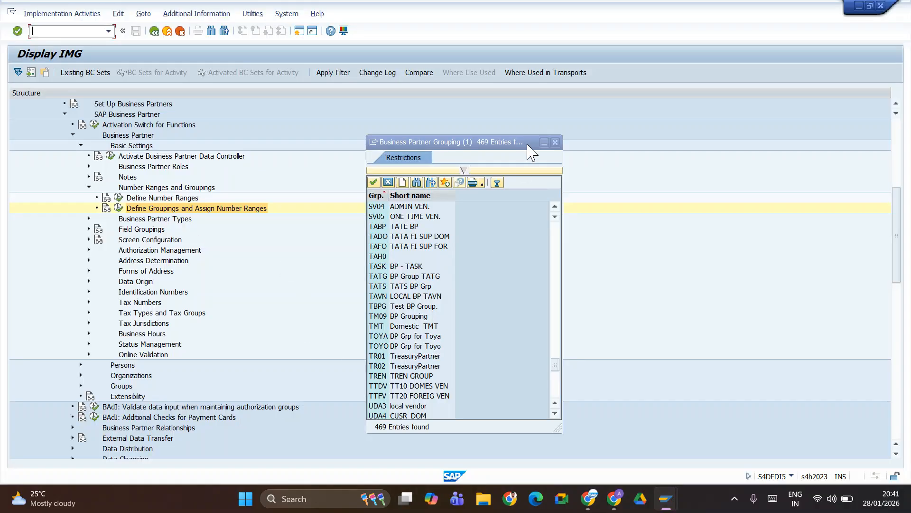
click(556, 141)
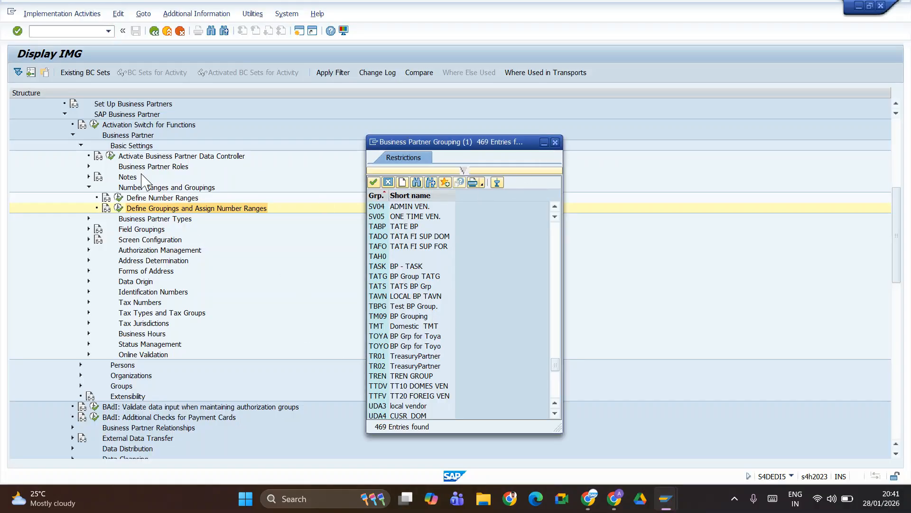
click(154, 31)
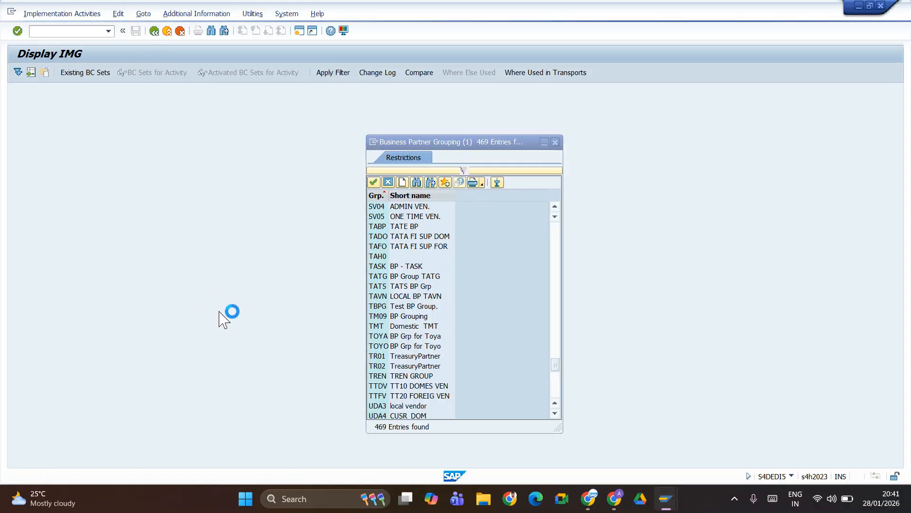
click(555, 142)
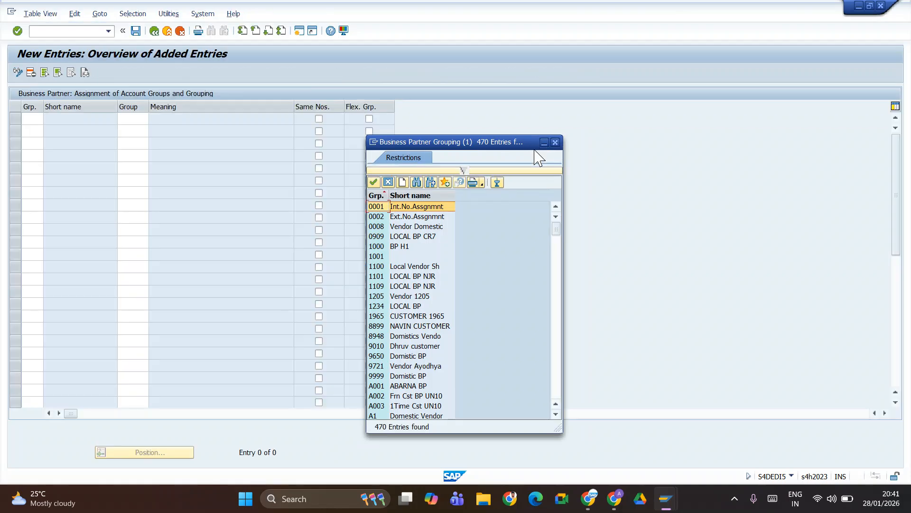
click(155, 31)
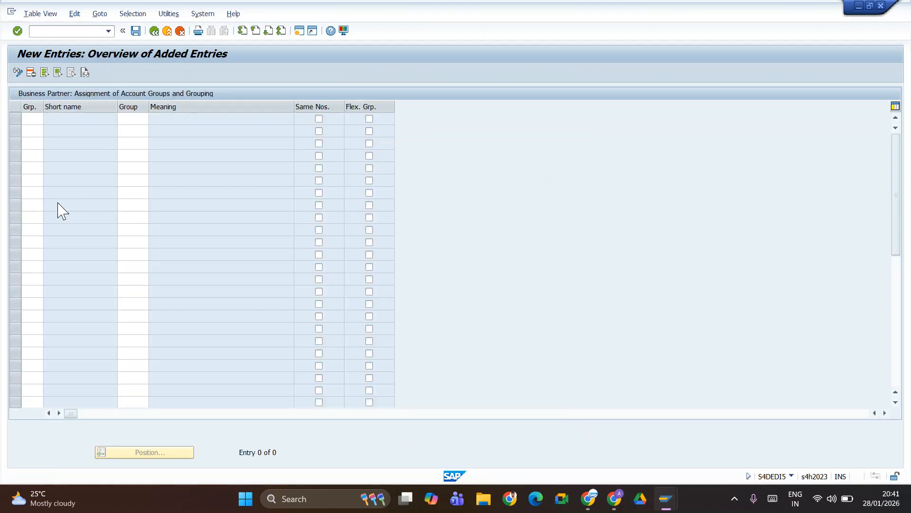
click(151, 35)
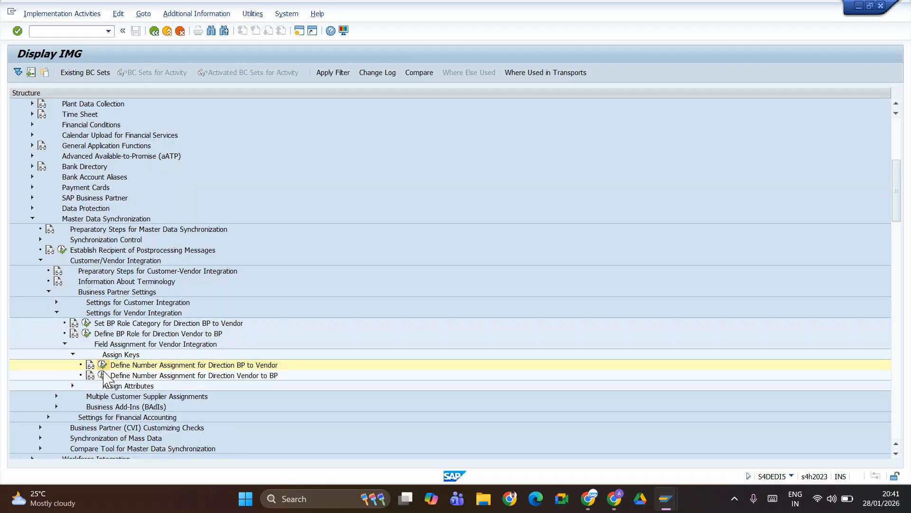
double_click(193, 365)
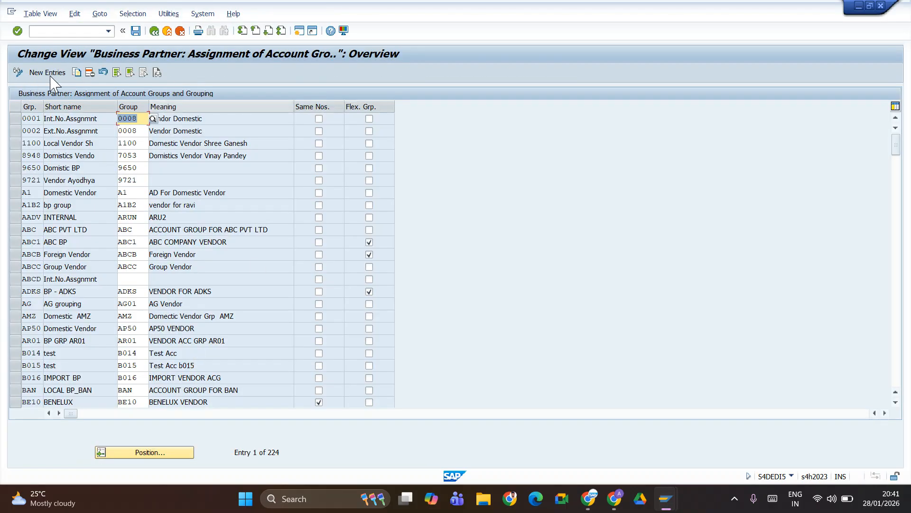
- Add a new row assigning BP grouping TAEV to vendor account group TAEV
click(138, 453)
text(team)
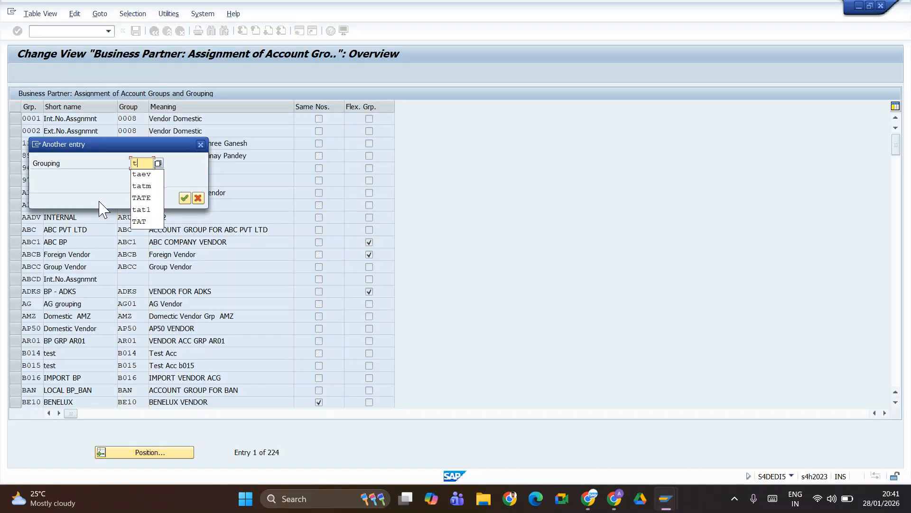
key(Return)
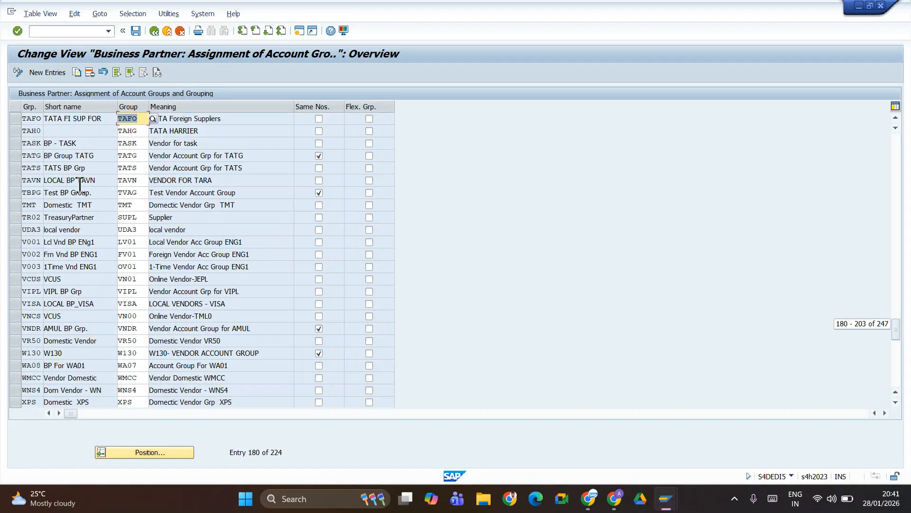
click(48, 74)
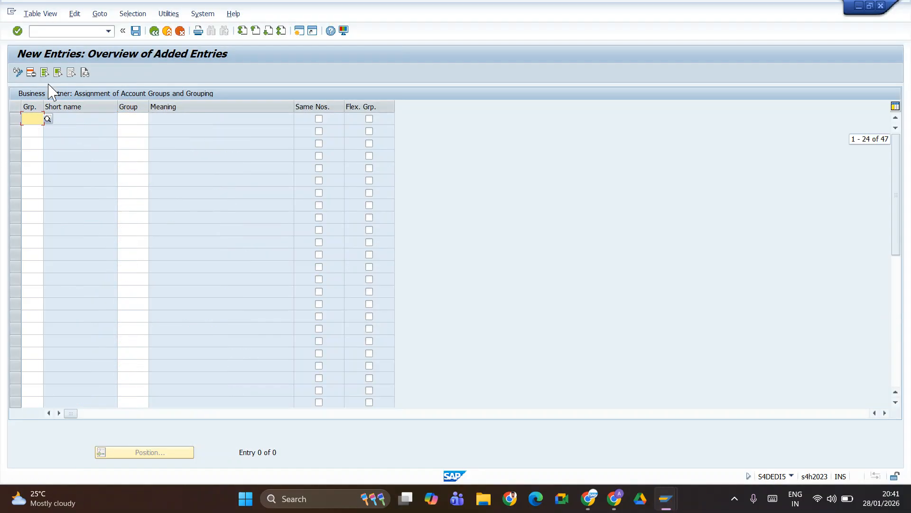
text(taev)
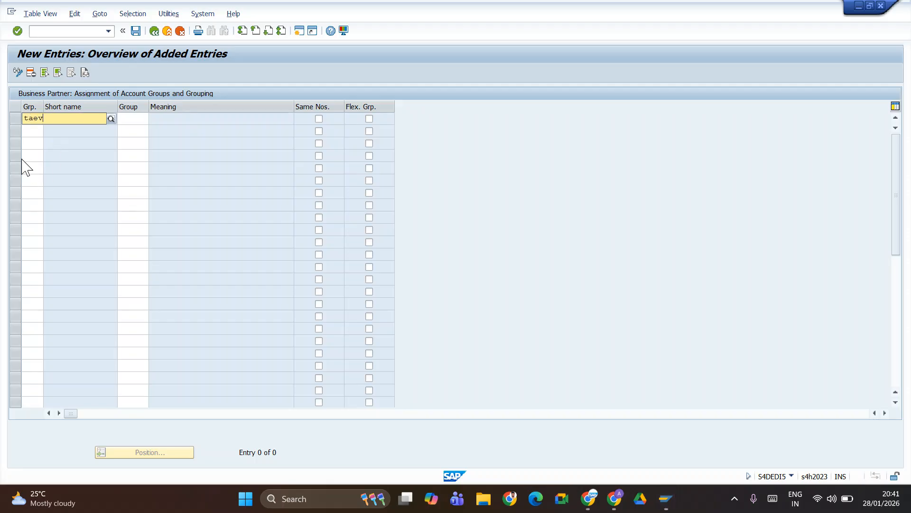
click(33, 142)
key(Tab)
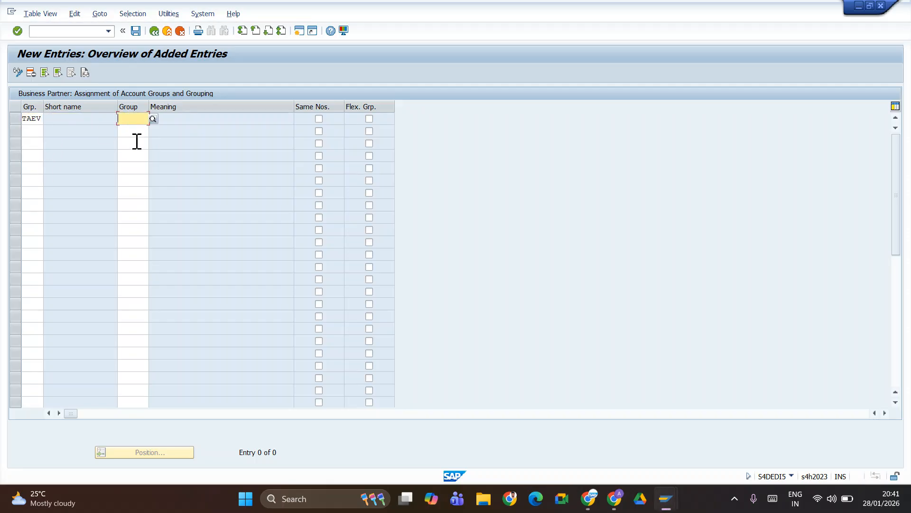
text(taev)
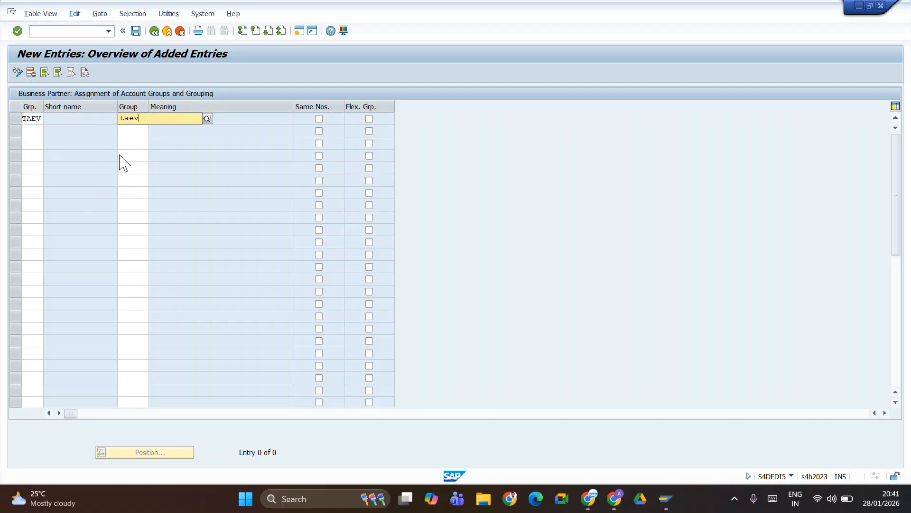
click(131, 139)
key(Return)
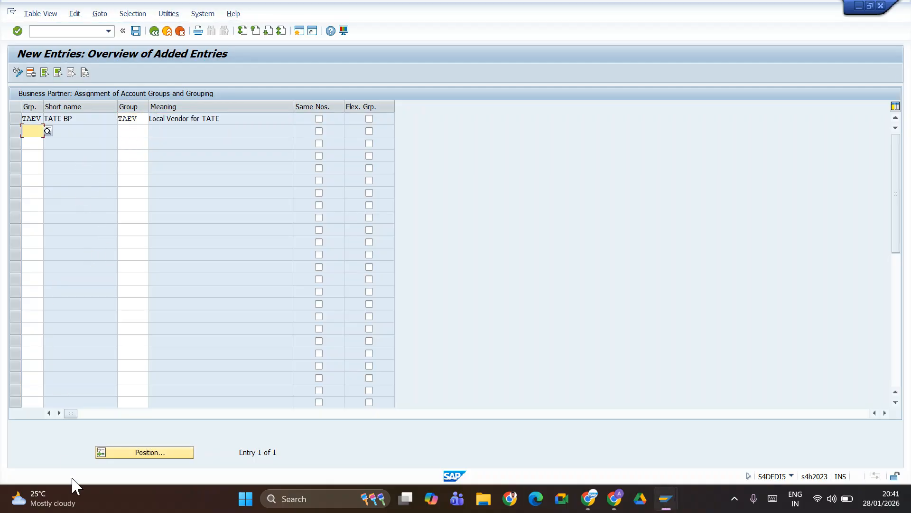
- Save the TAEV assignment under a customizing request and go back to the IMG tree
click(135, 31)
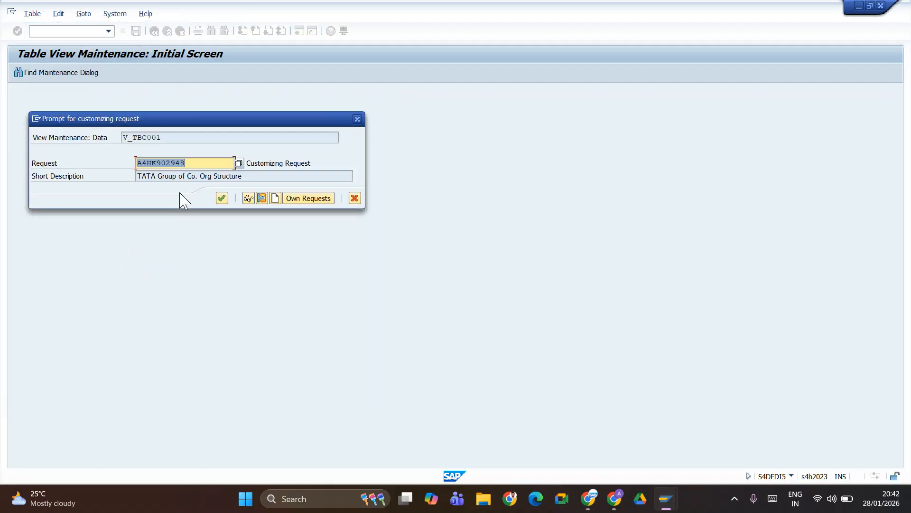
click(220, 198)
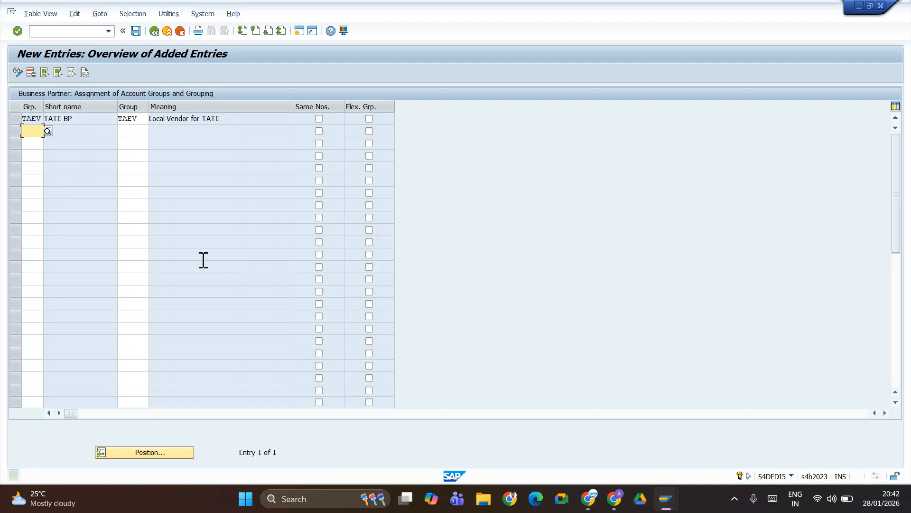
click(154, 31)
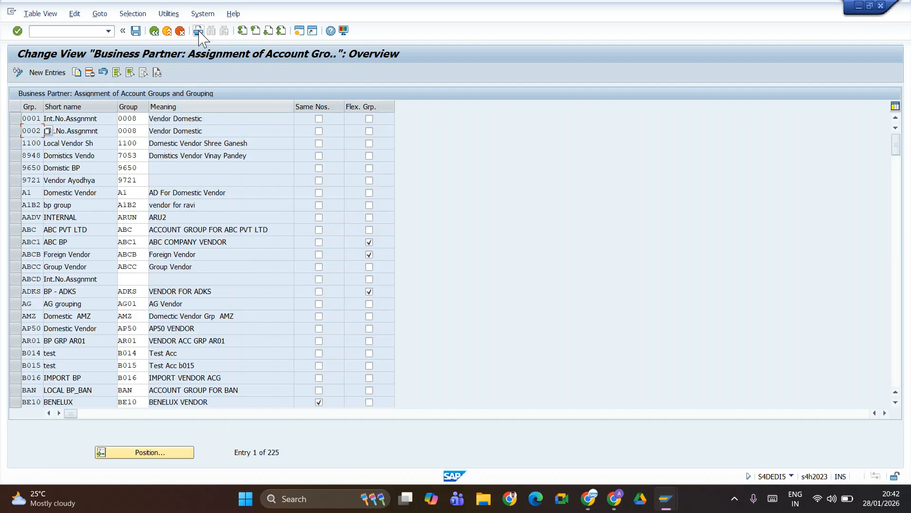
click(155, 31)
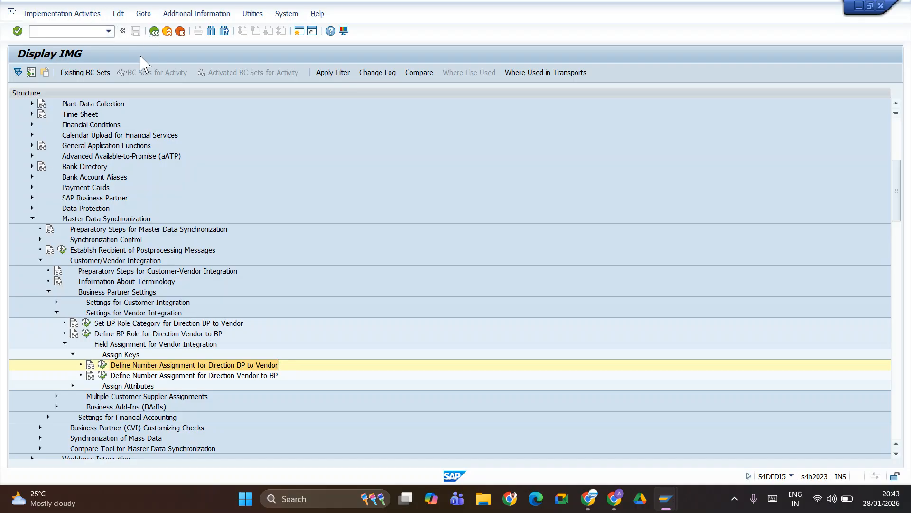
- Open the implementation guide and expand Materials Management > Purchasing > Partner Determination > Partner Roles
text(sm30)
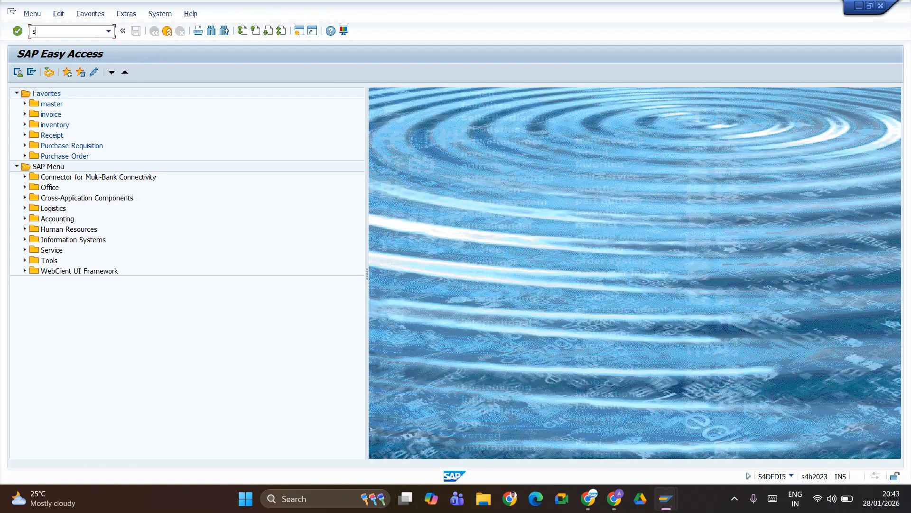
key(Return)
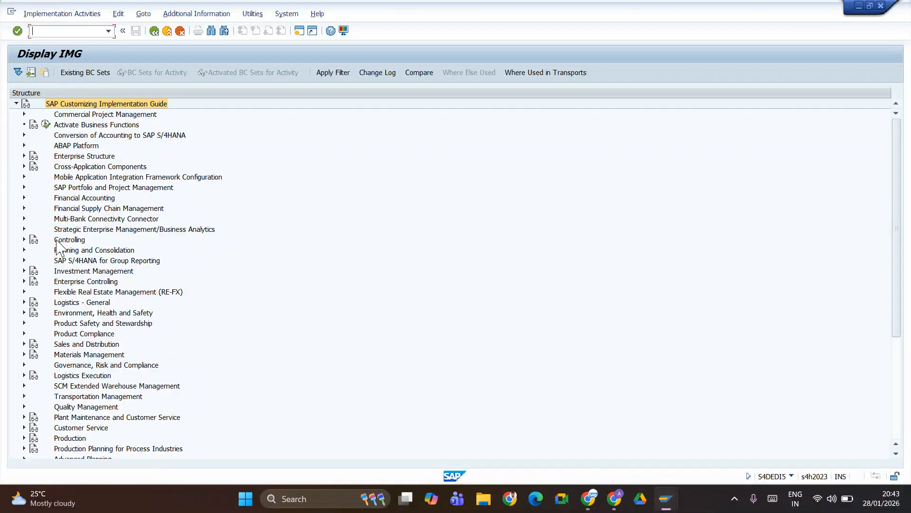
click(23, 355)
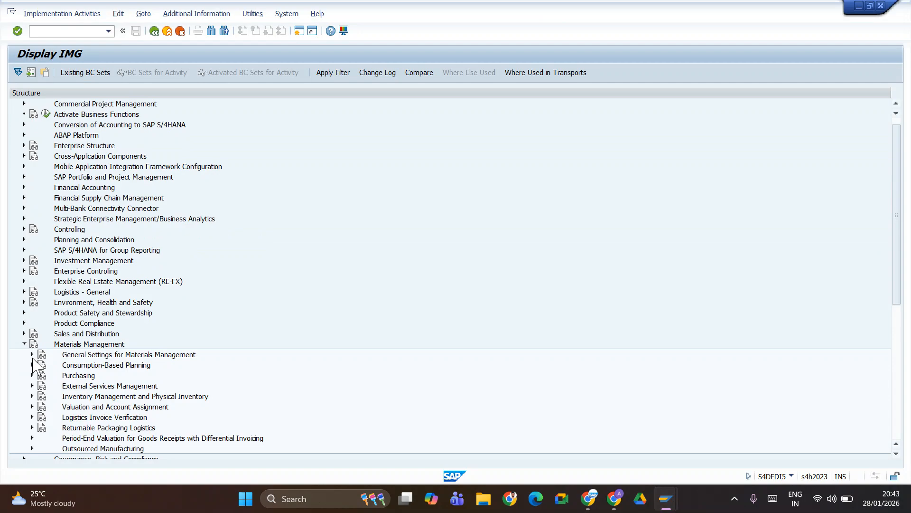
click(32, 375)
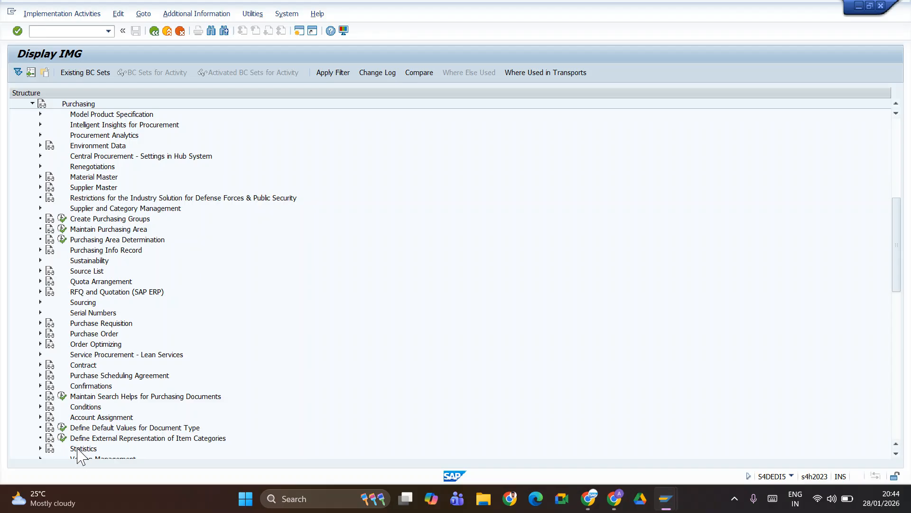
scroll(67, 318, down, 5)
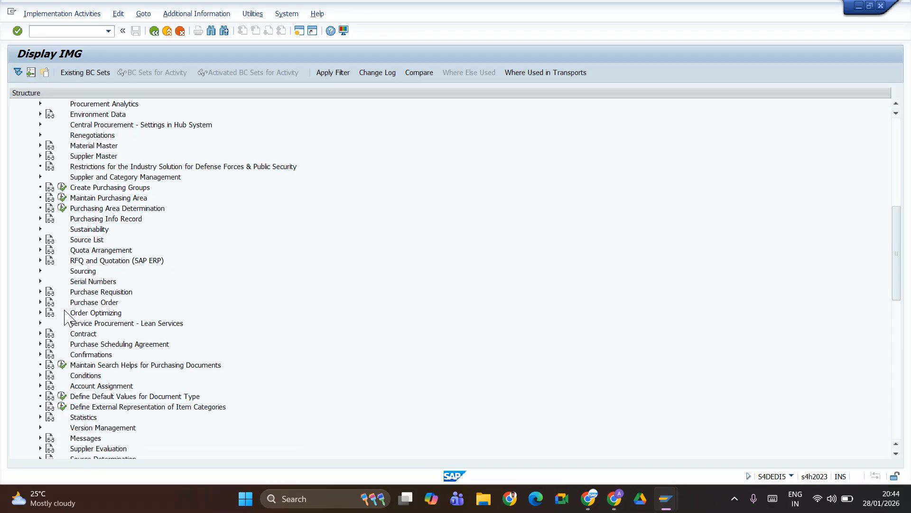
scroll(67, 327, down, 3)
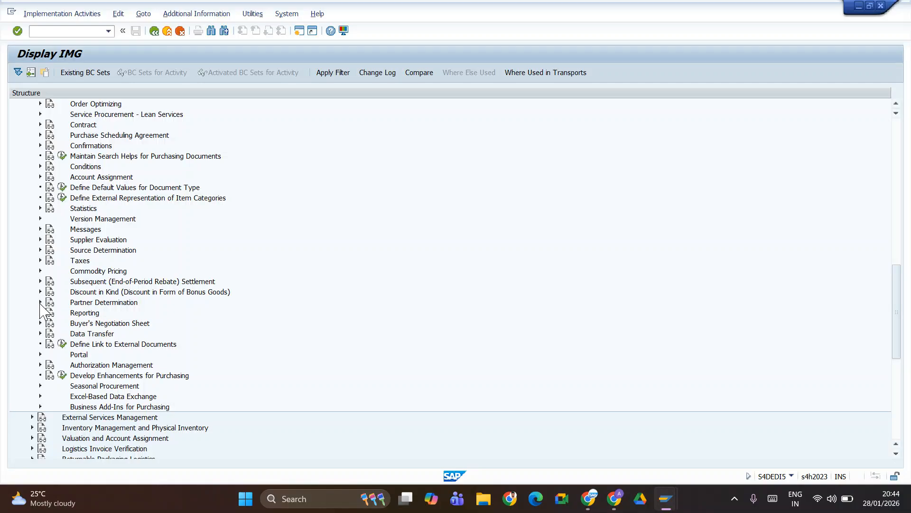
click(40, 302)
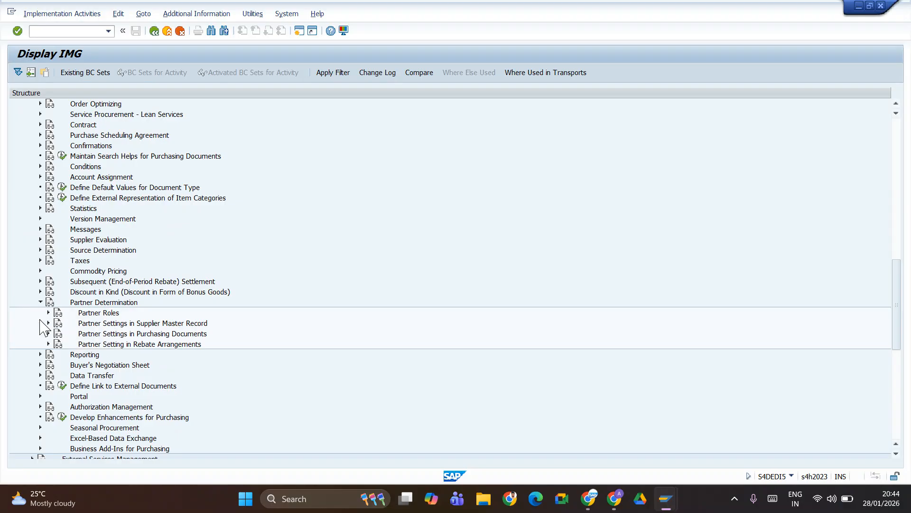
click(48, 312)
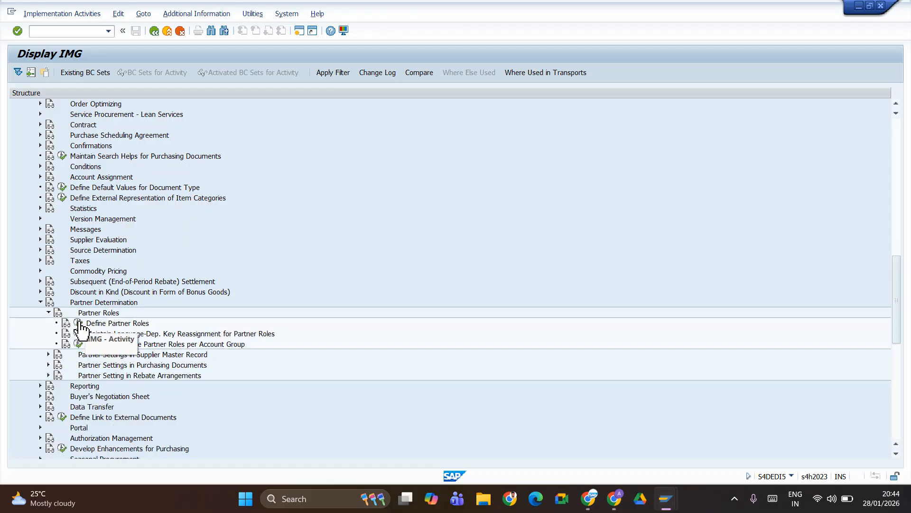
- Run Define Partner Roles to view its 171 entries, then return to the IMG tree
click(79, 323)
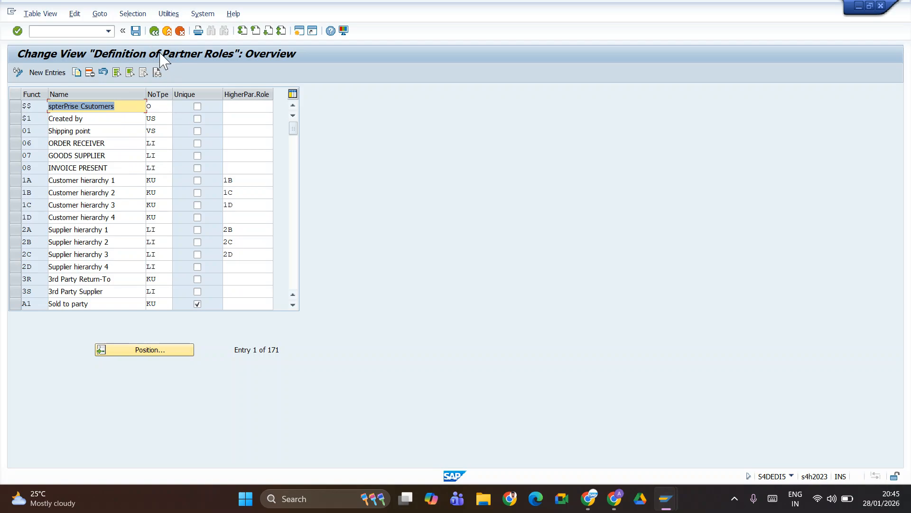
click(154, 31)
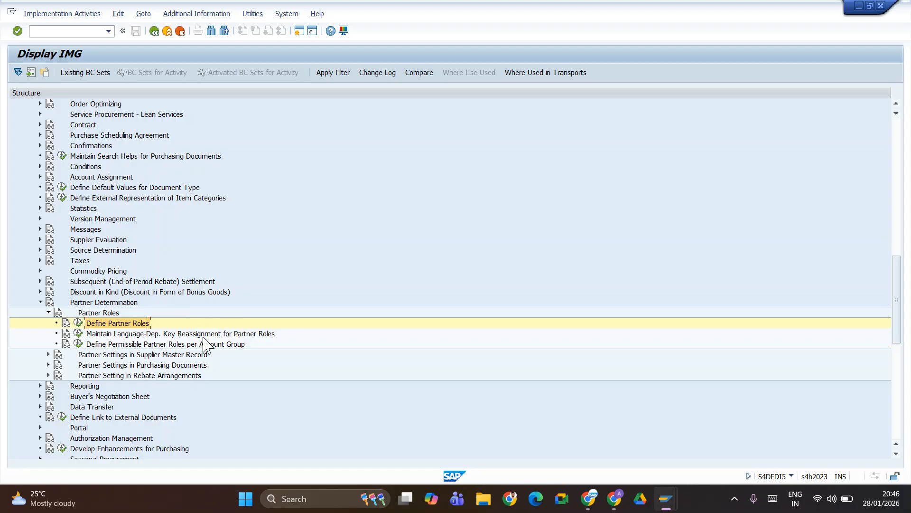
- Bring up the Windows task switcher to choose another open window
key(alt+Tab)
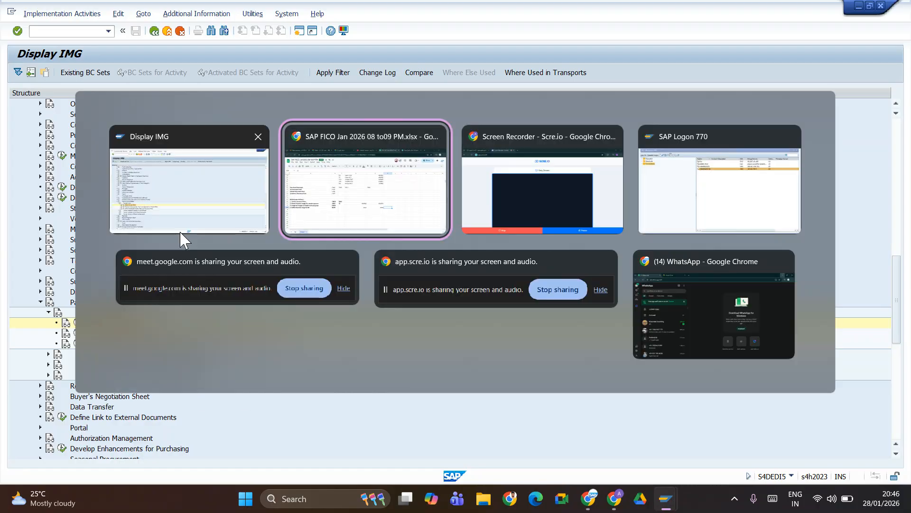